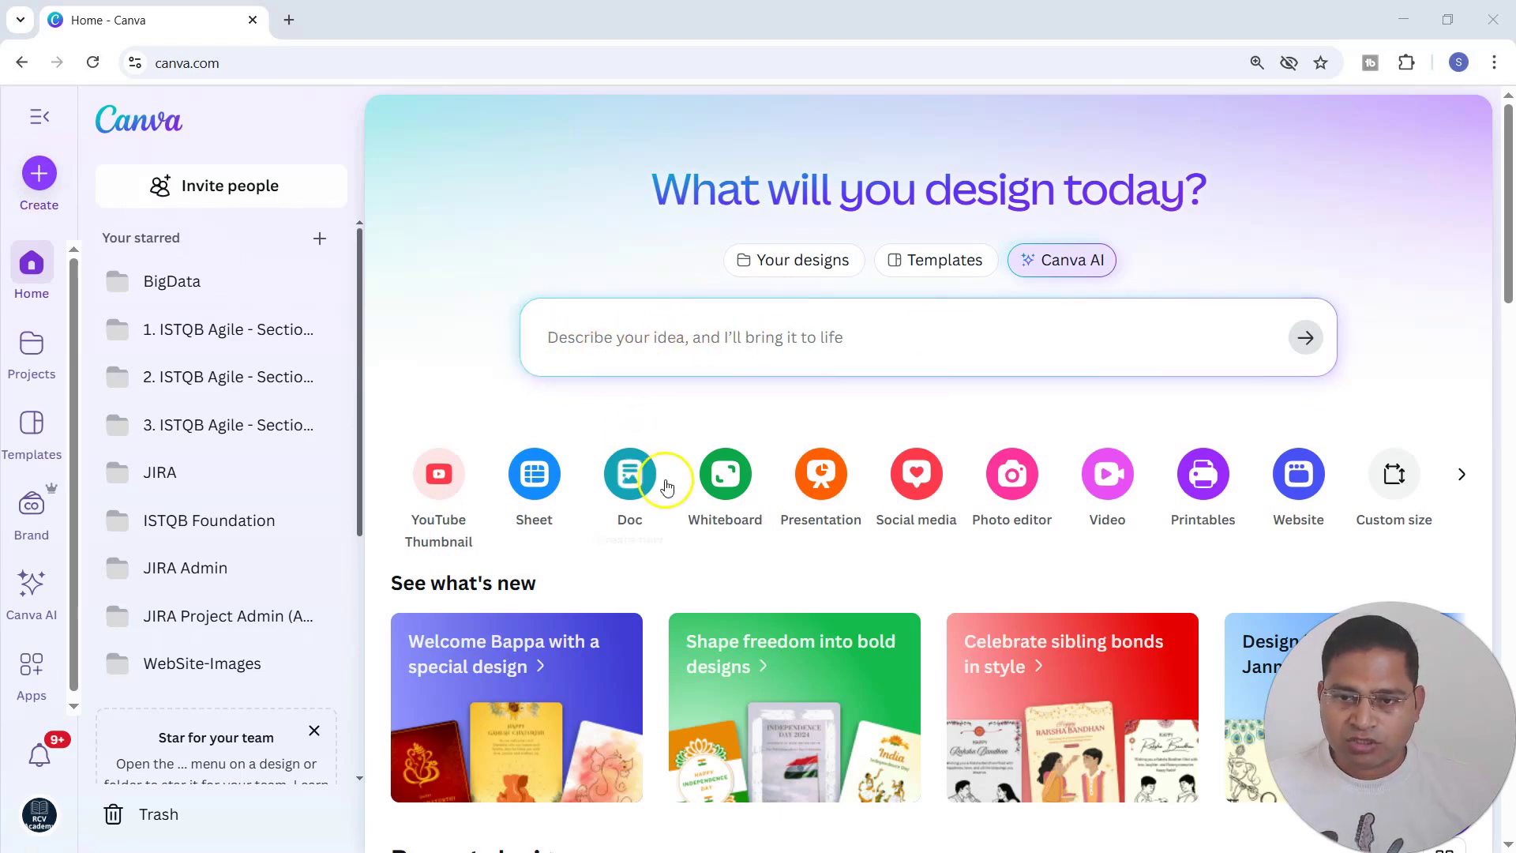
# Search the new design types for "profile" and create a blank LinkedIn Profile Picture design.
pyautogui.click(38, 175)
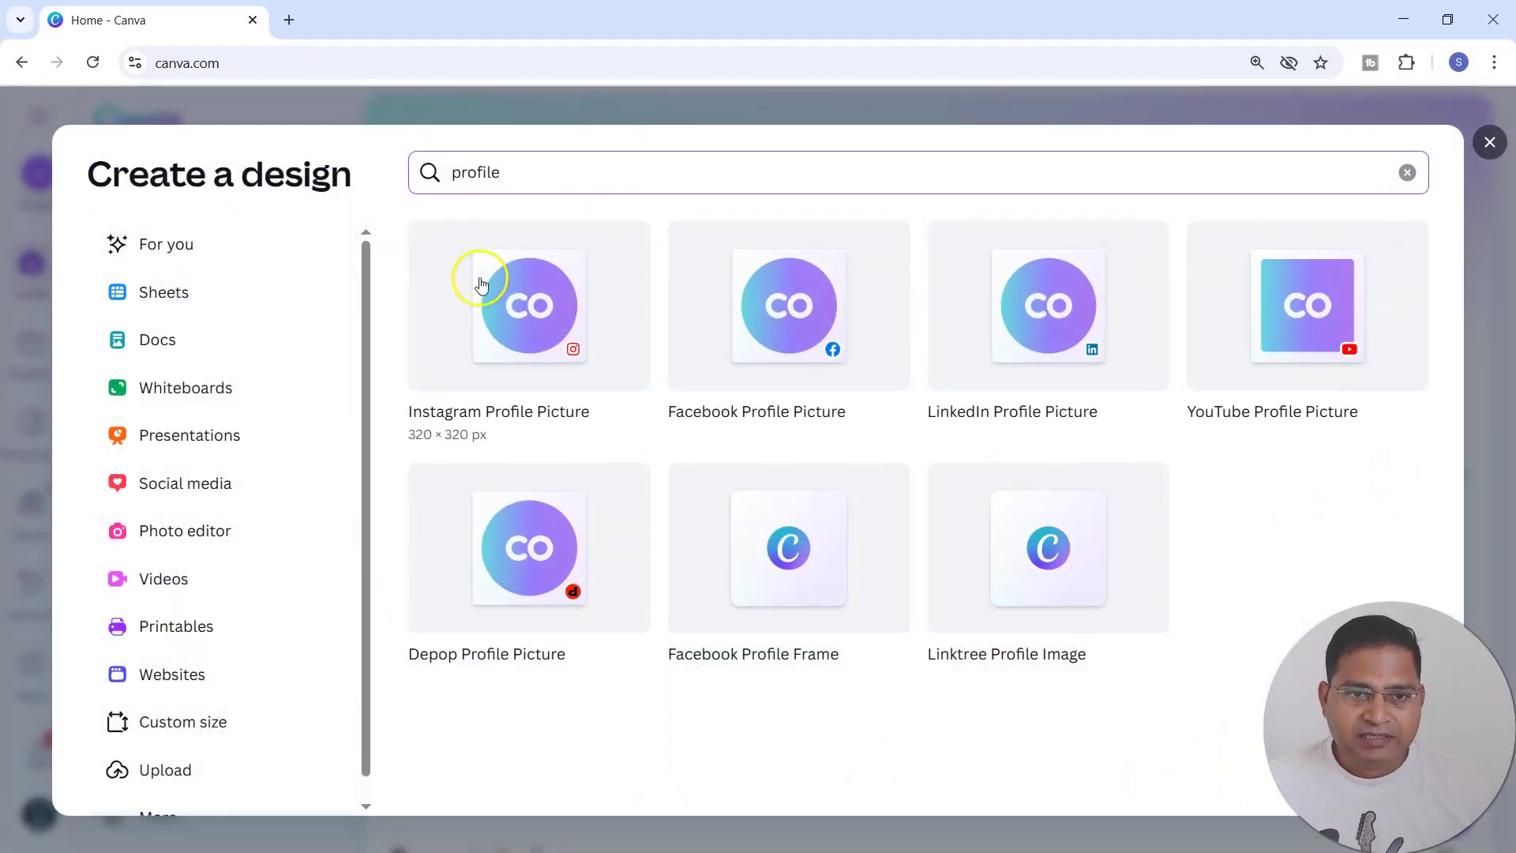
pyautogui.moveTo(502, 172); pyautogui.dragTo(432, 172)
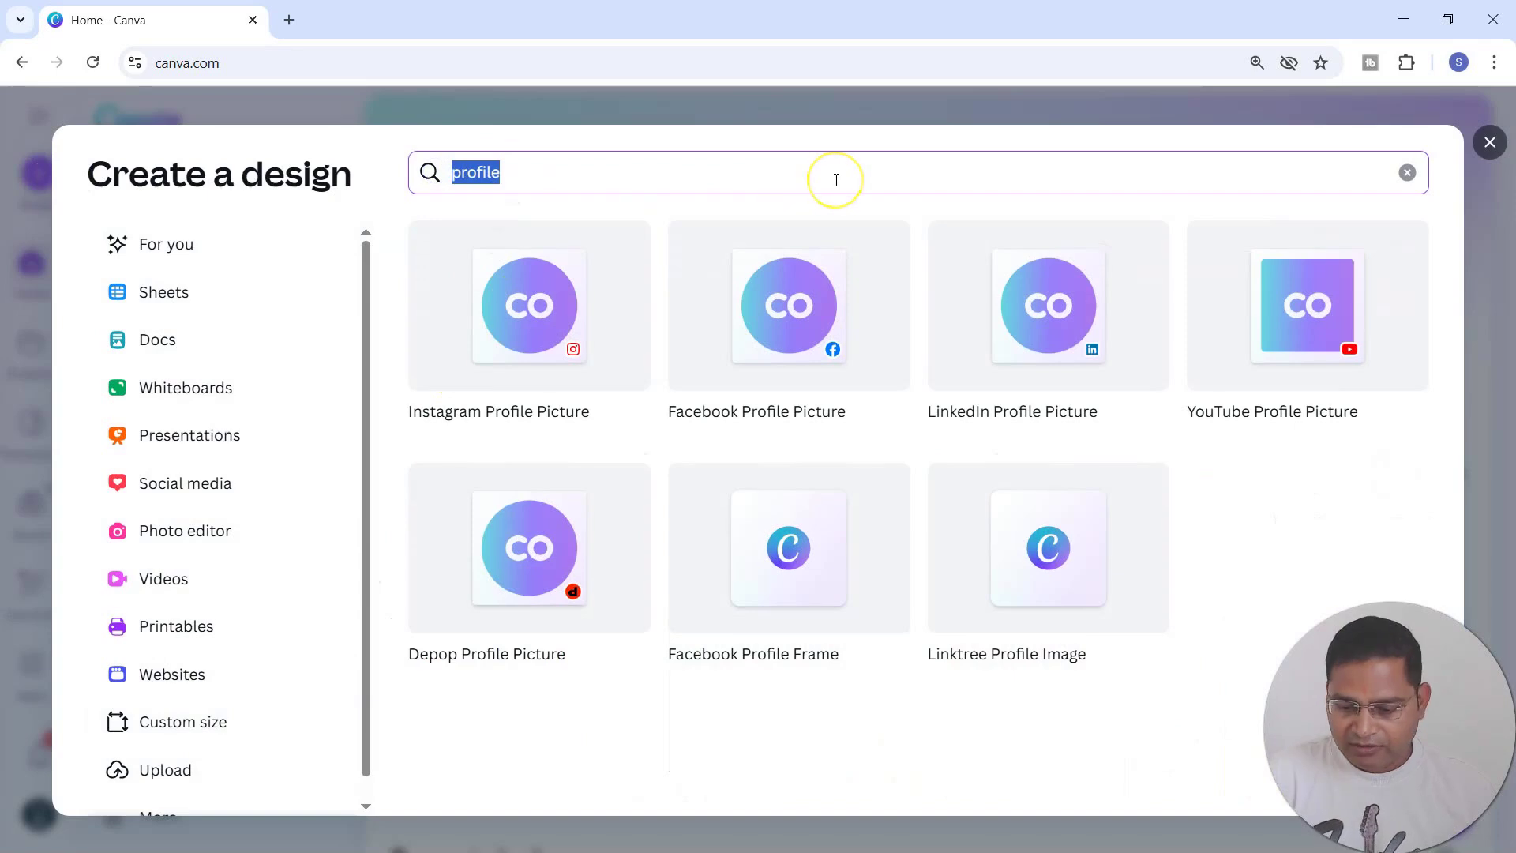
pyautogui.press('BackSpace')
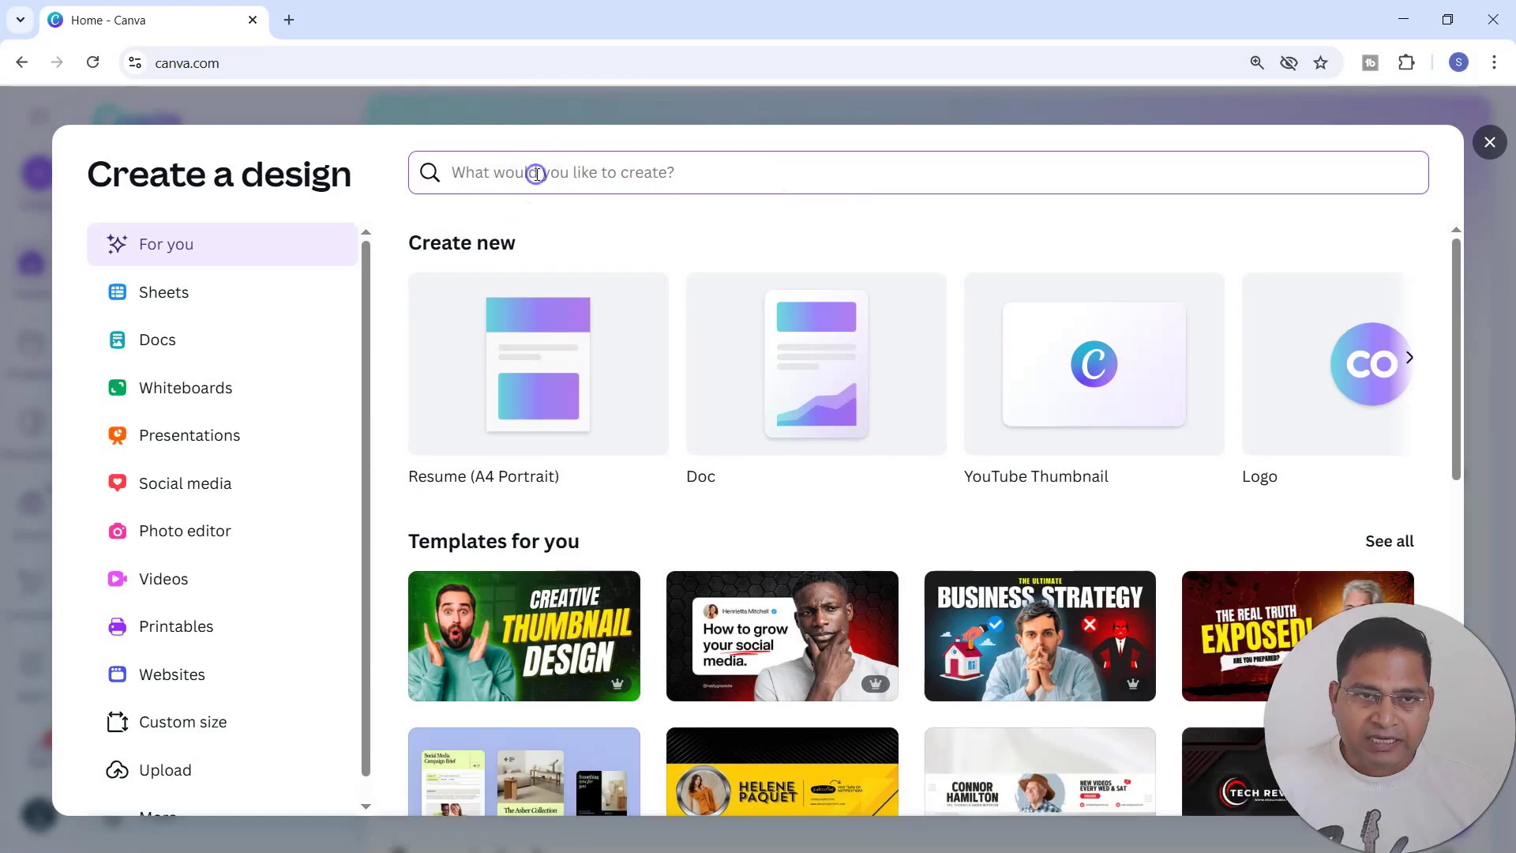
pyautogui.write('profile')
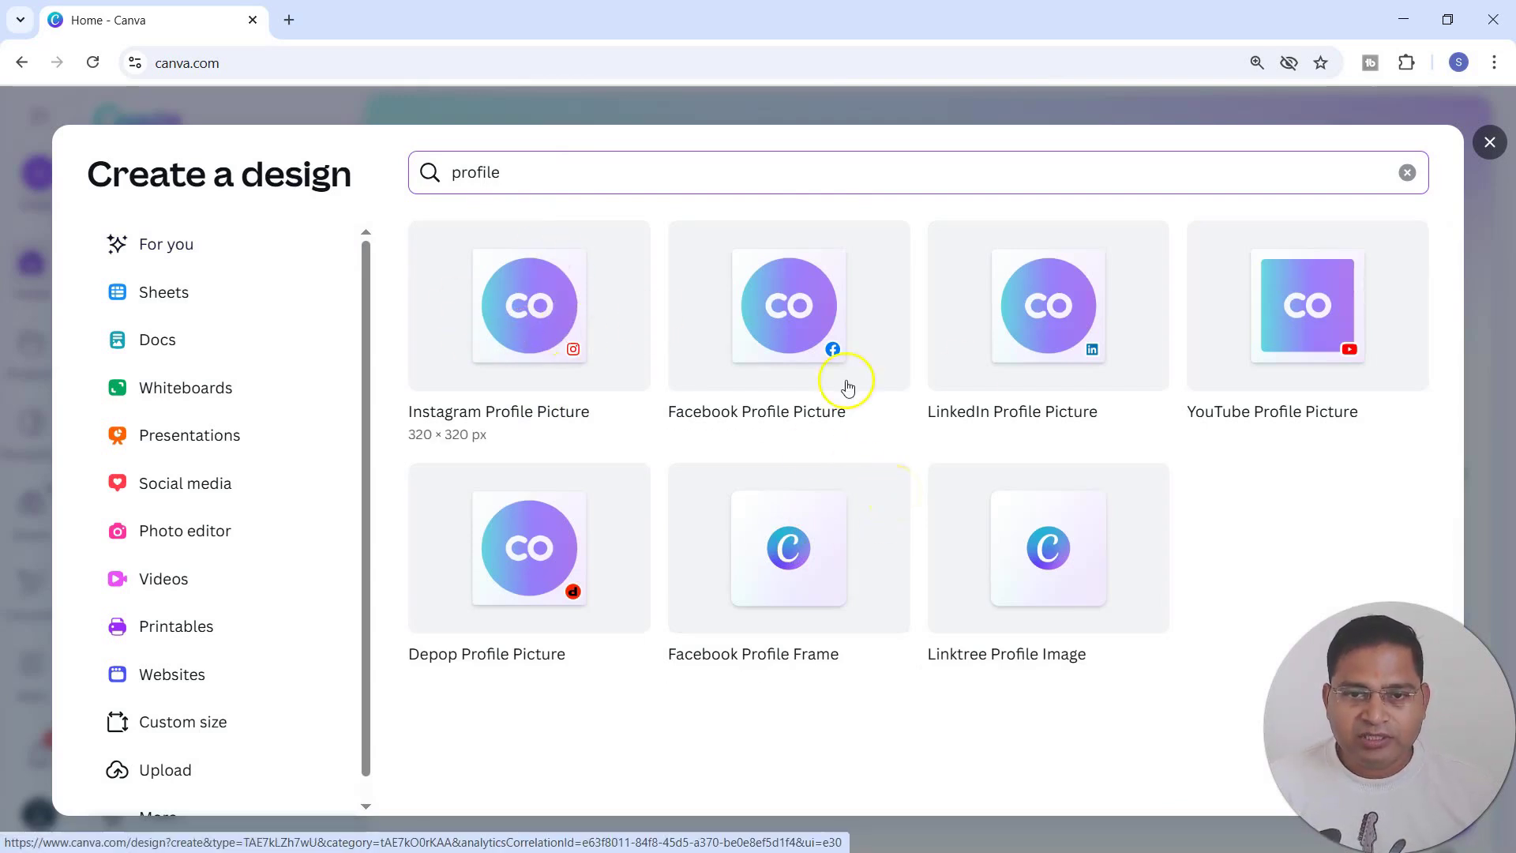
pyautogui.click(1042, 336)
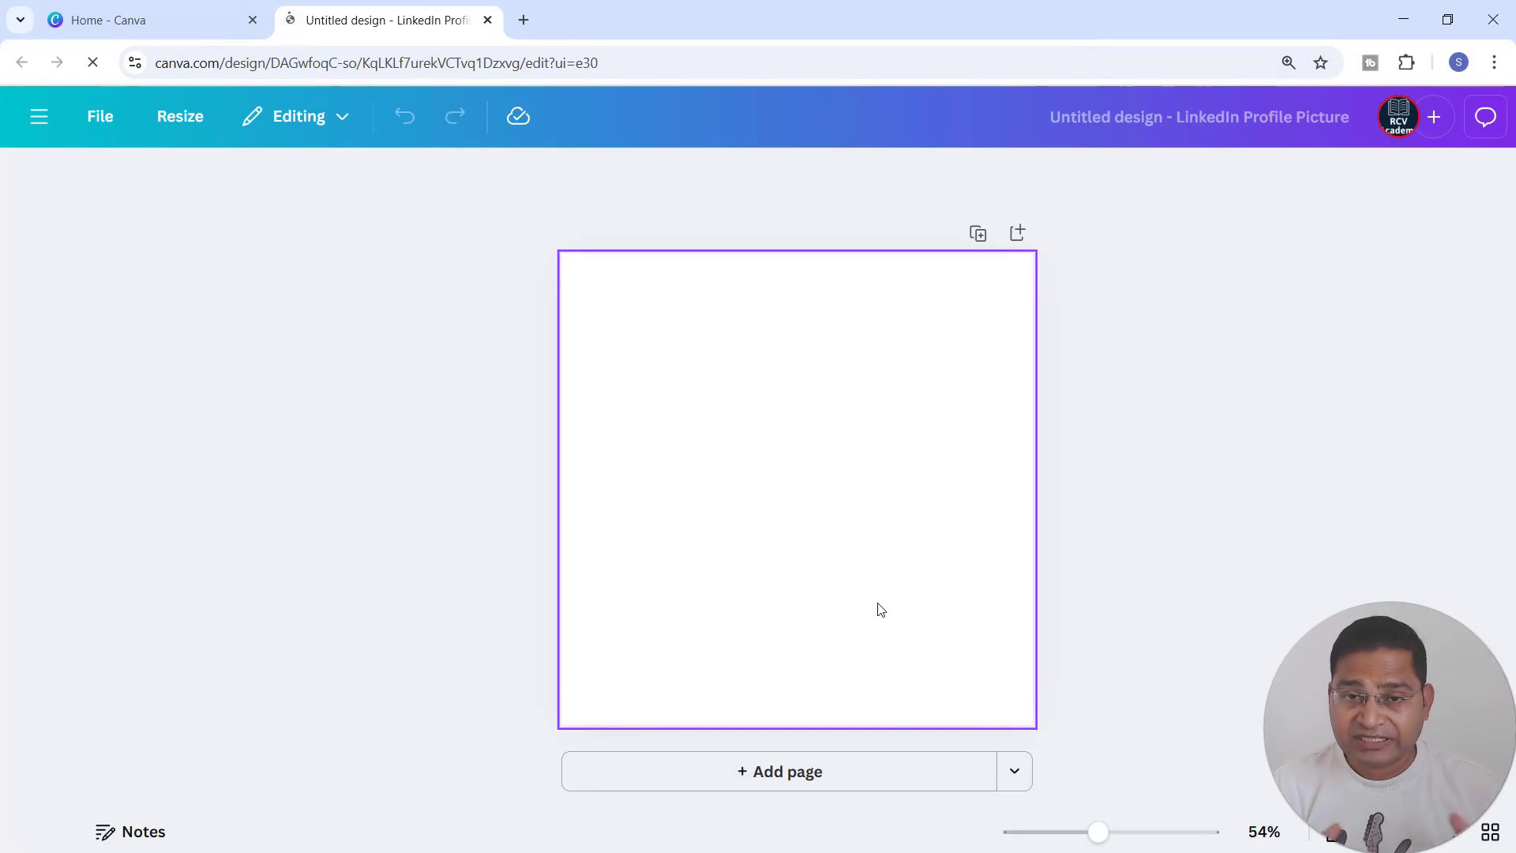
# Rename the untitled design as profile-pic-linkedin.
pyautogui.click(816, 435)
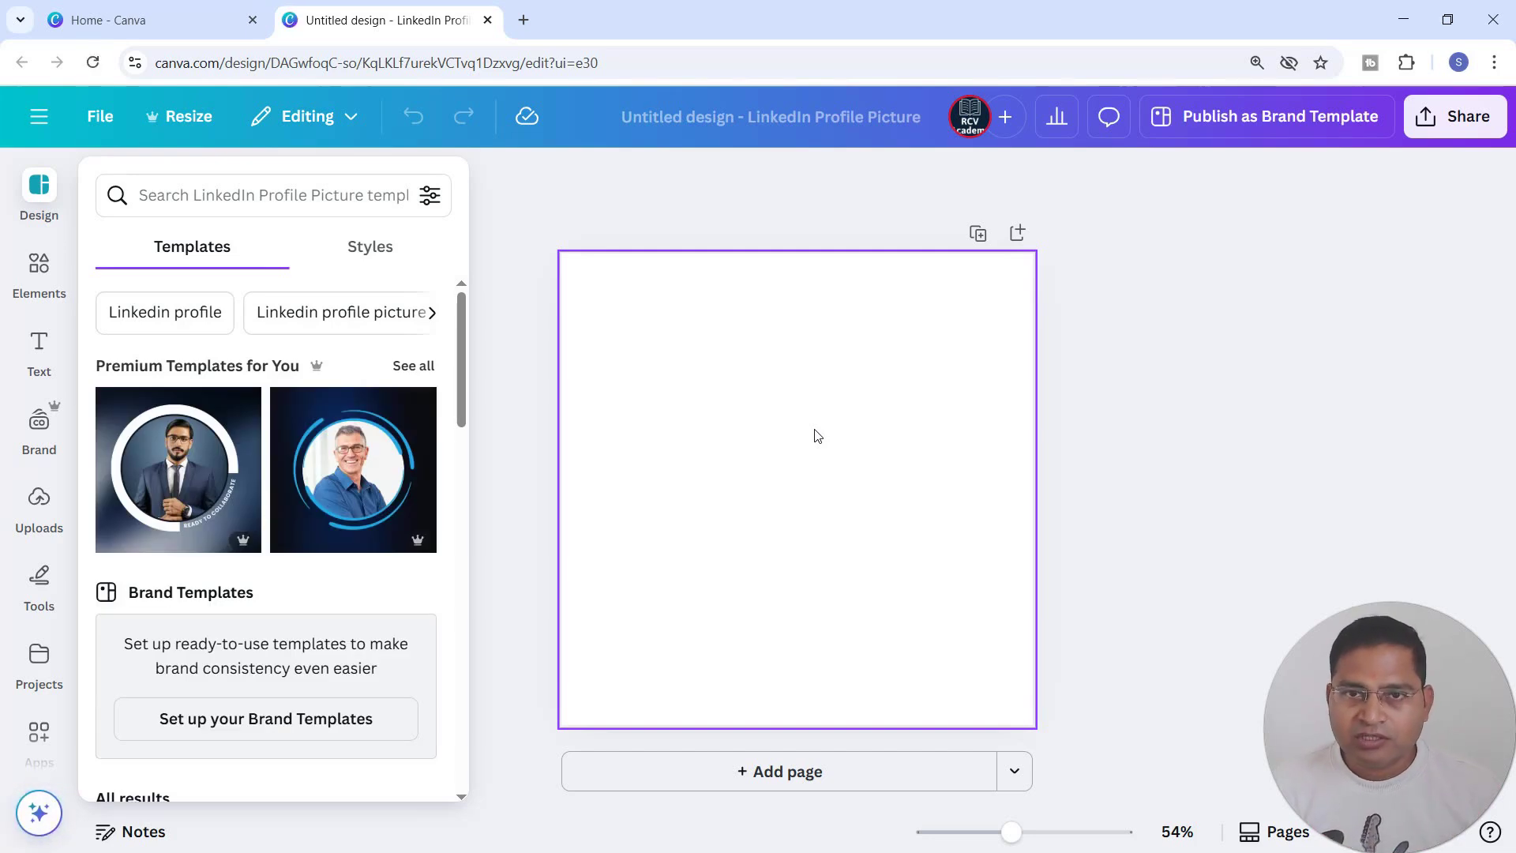
pyautogui.click(807, 155)
pyautogui.click(815, 118)
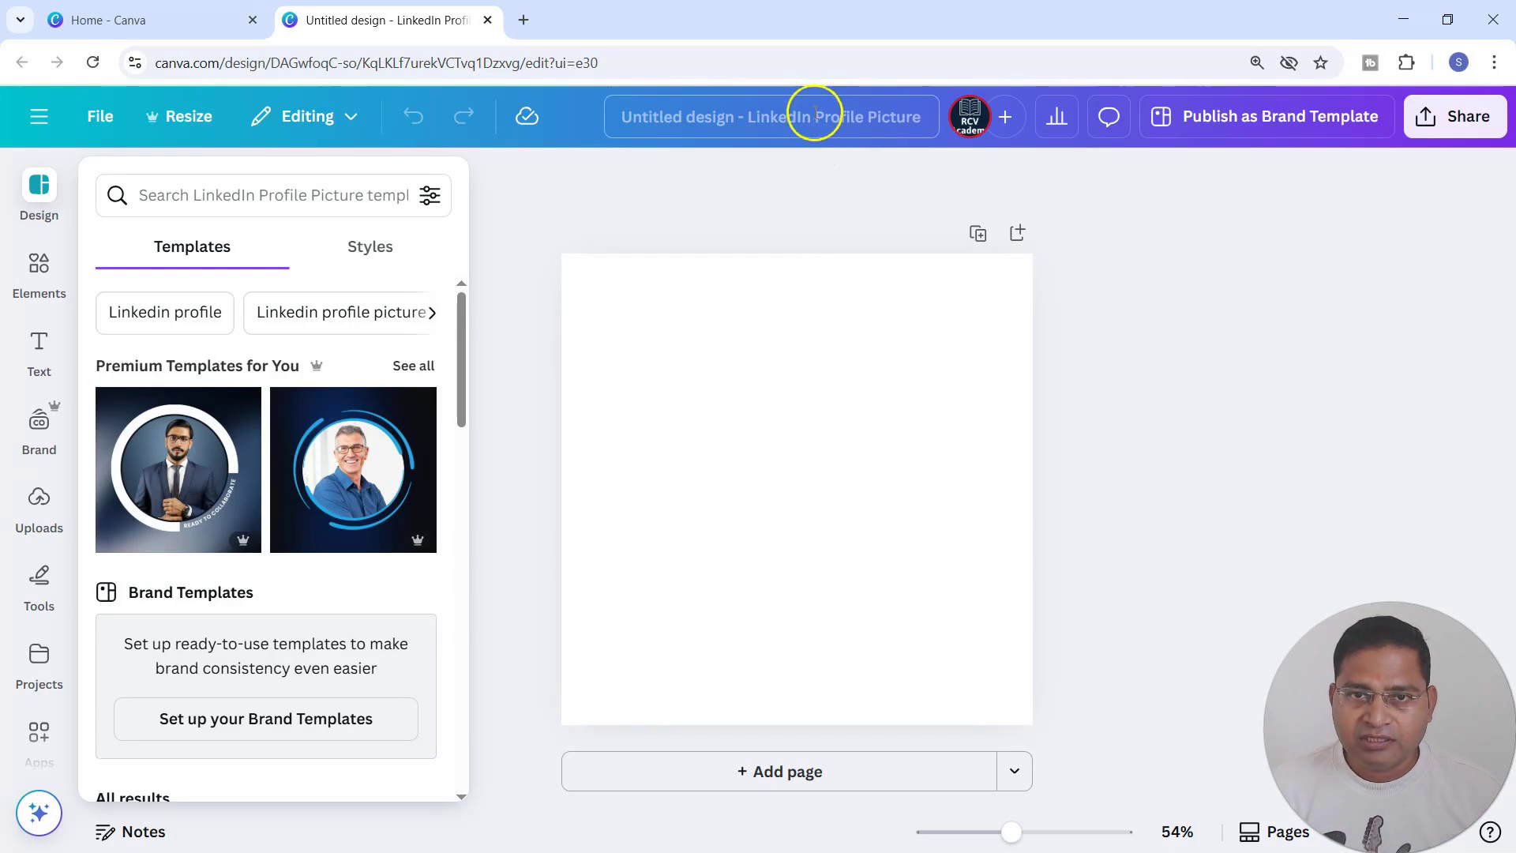
pyautogui.click(925, 117)
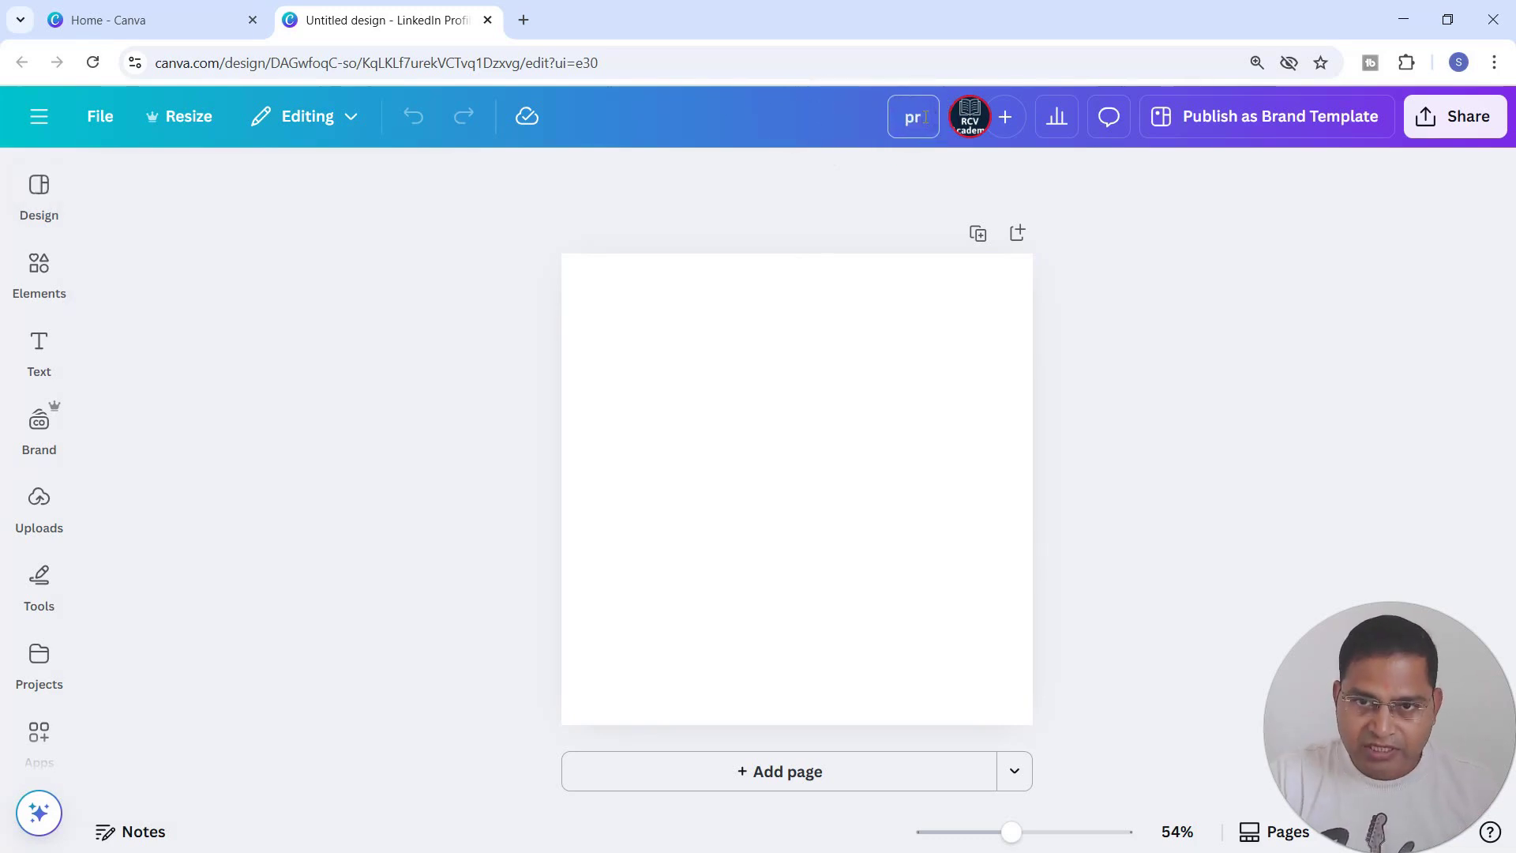
pyautogui.write('profile-pic-linkedin')
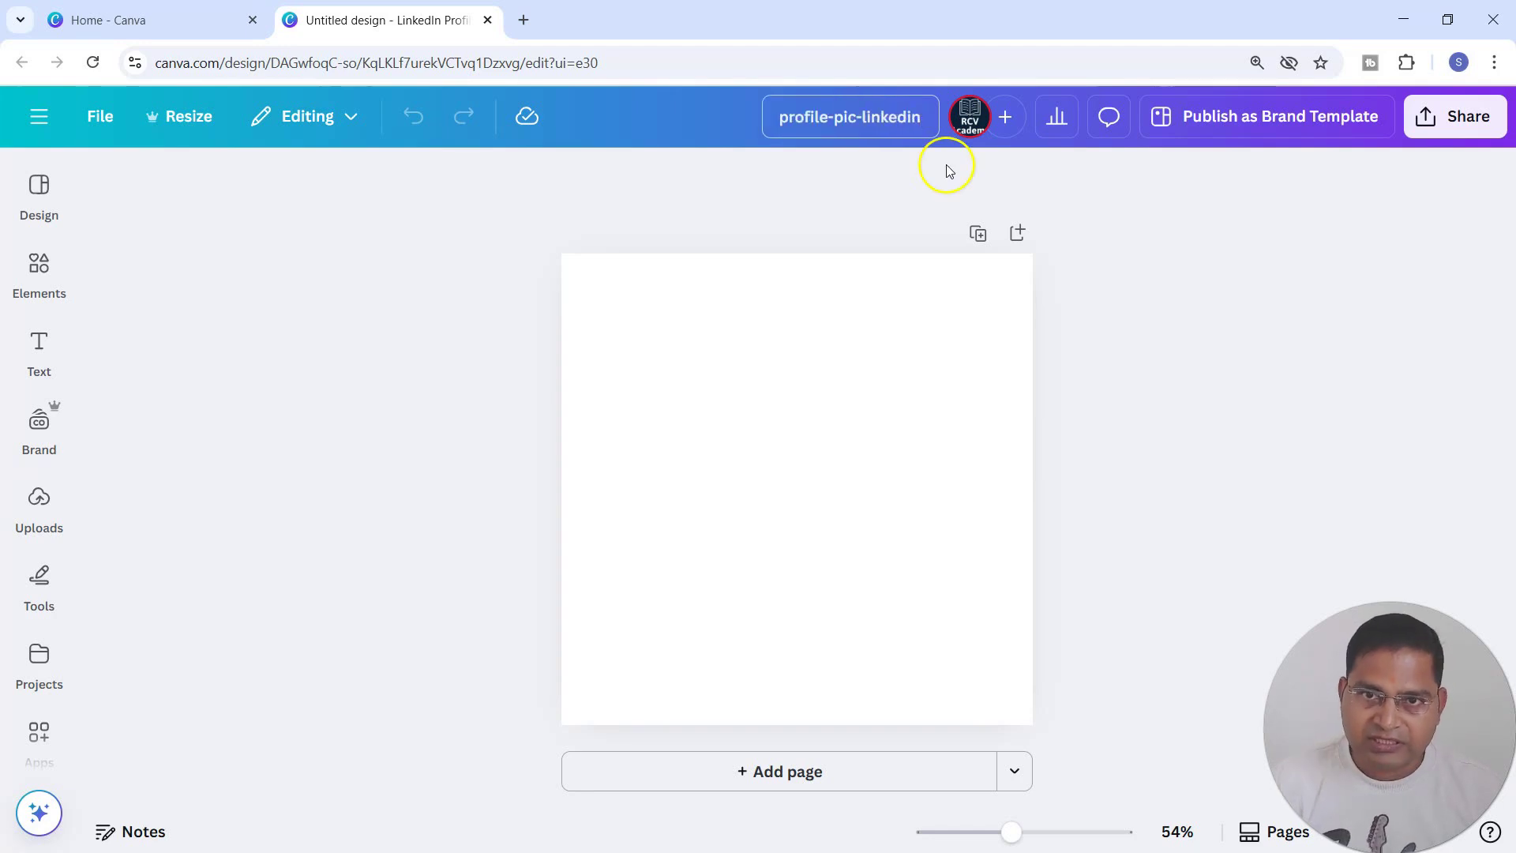
pyautogui.click(678, 405)
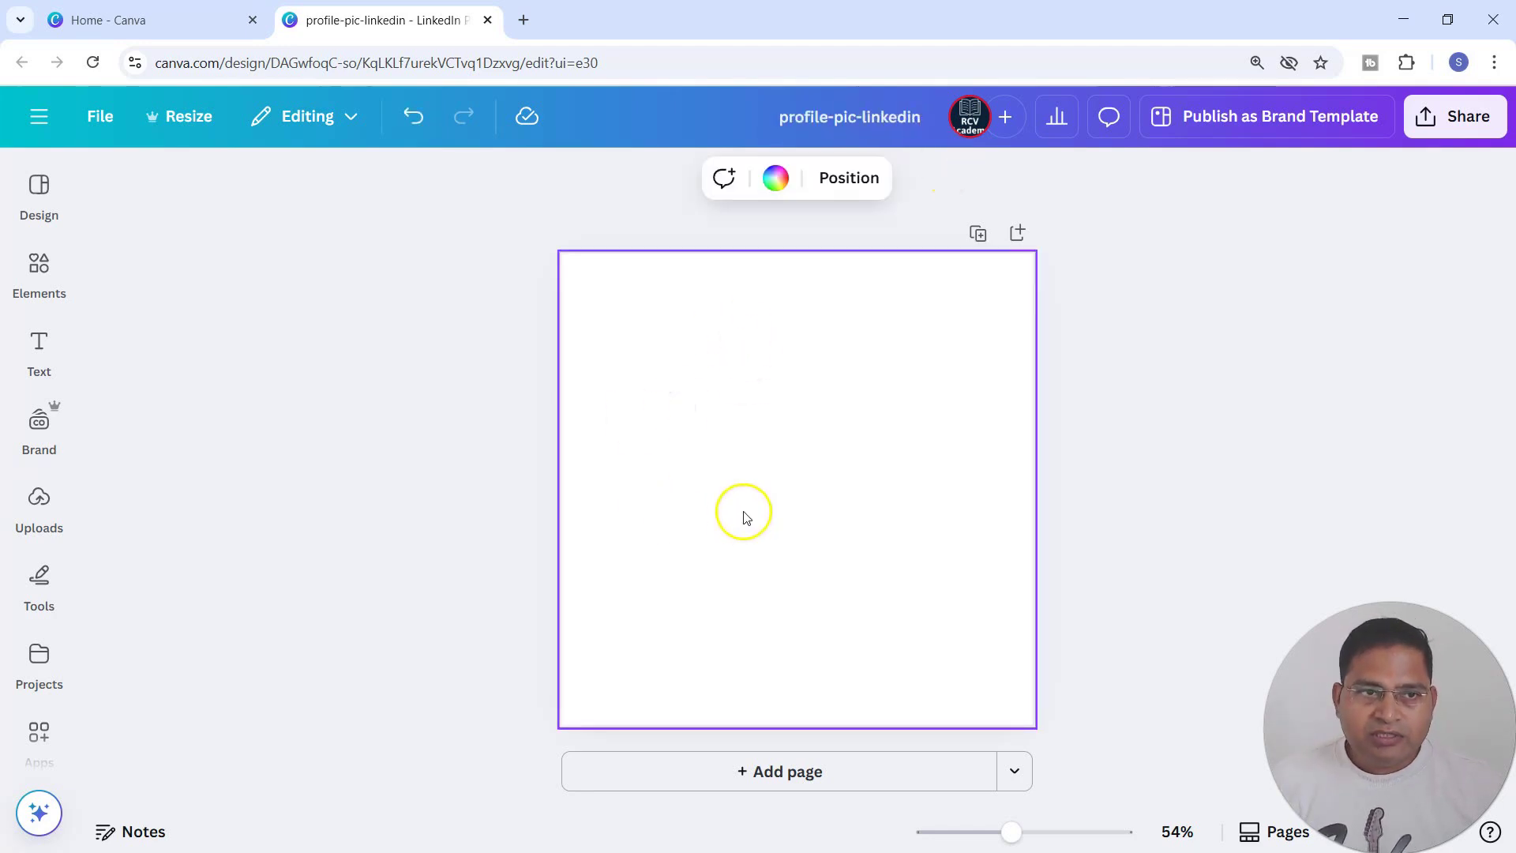
# Browse the available LinkedIn profile picture templates, including the ones under All results.
pyautogui.click(35, 189)
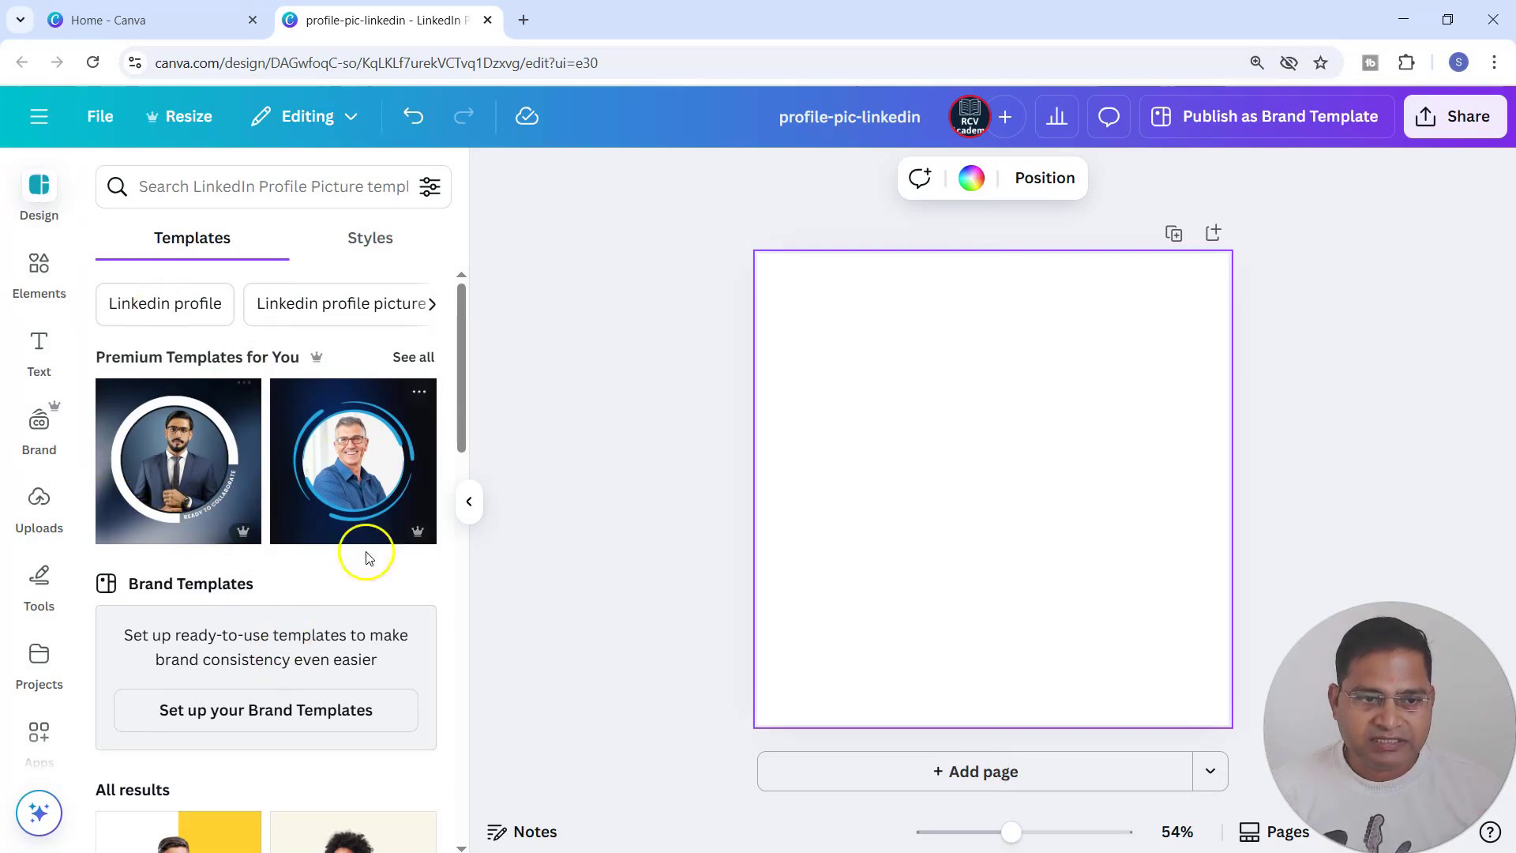
pyautogui.scroll(-5, 271, 685)
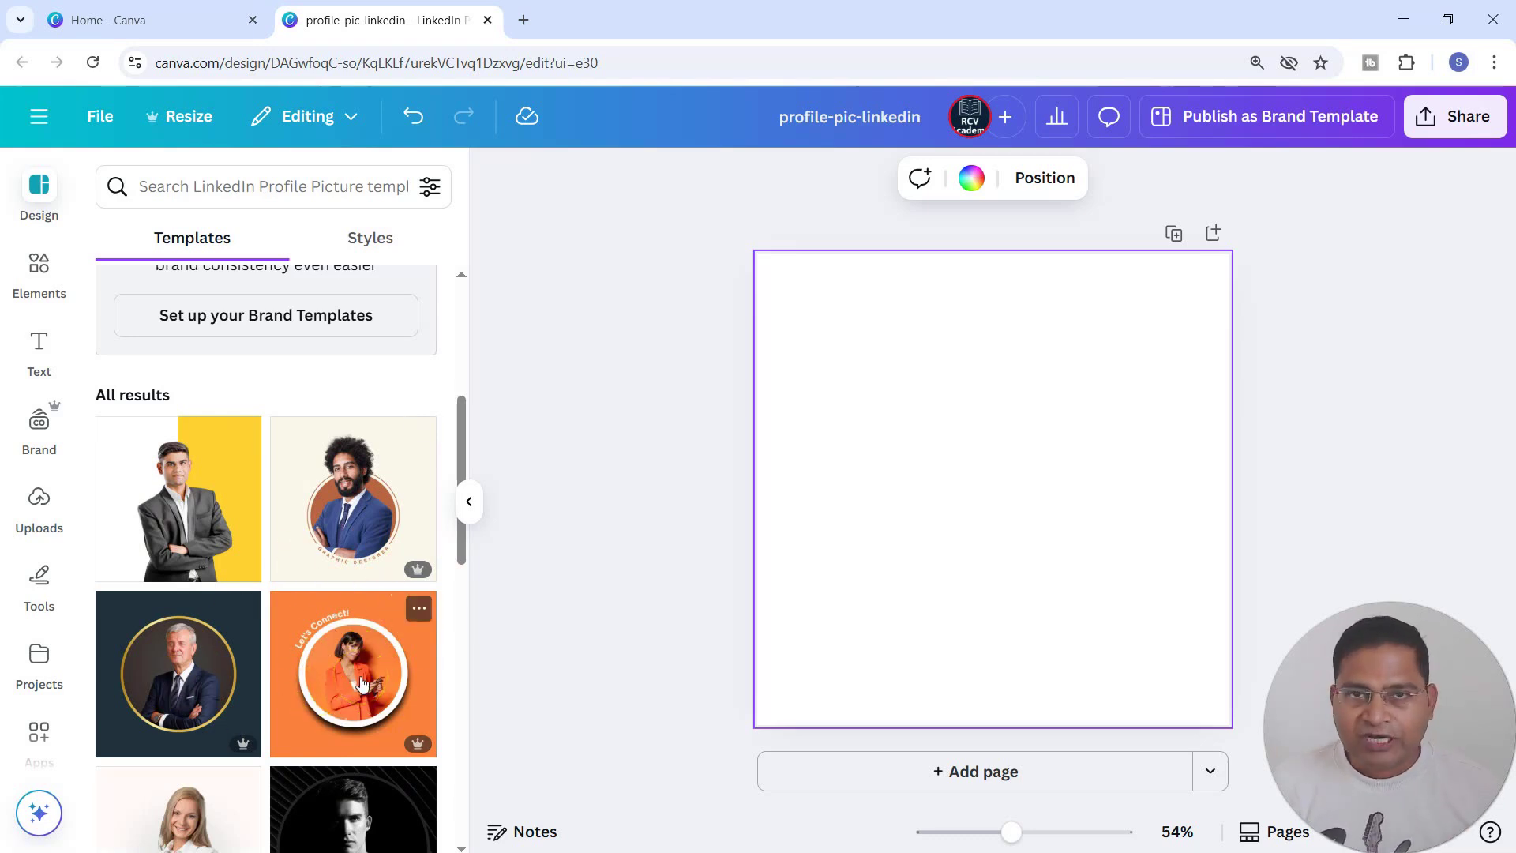
pyautogui.scroll(-3, 205, 569)
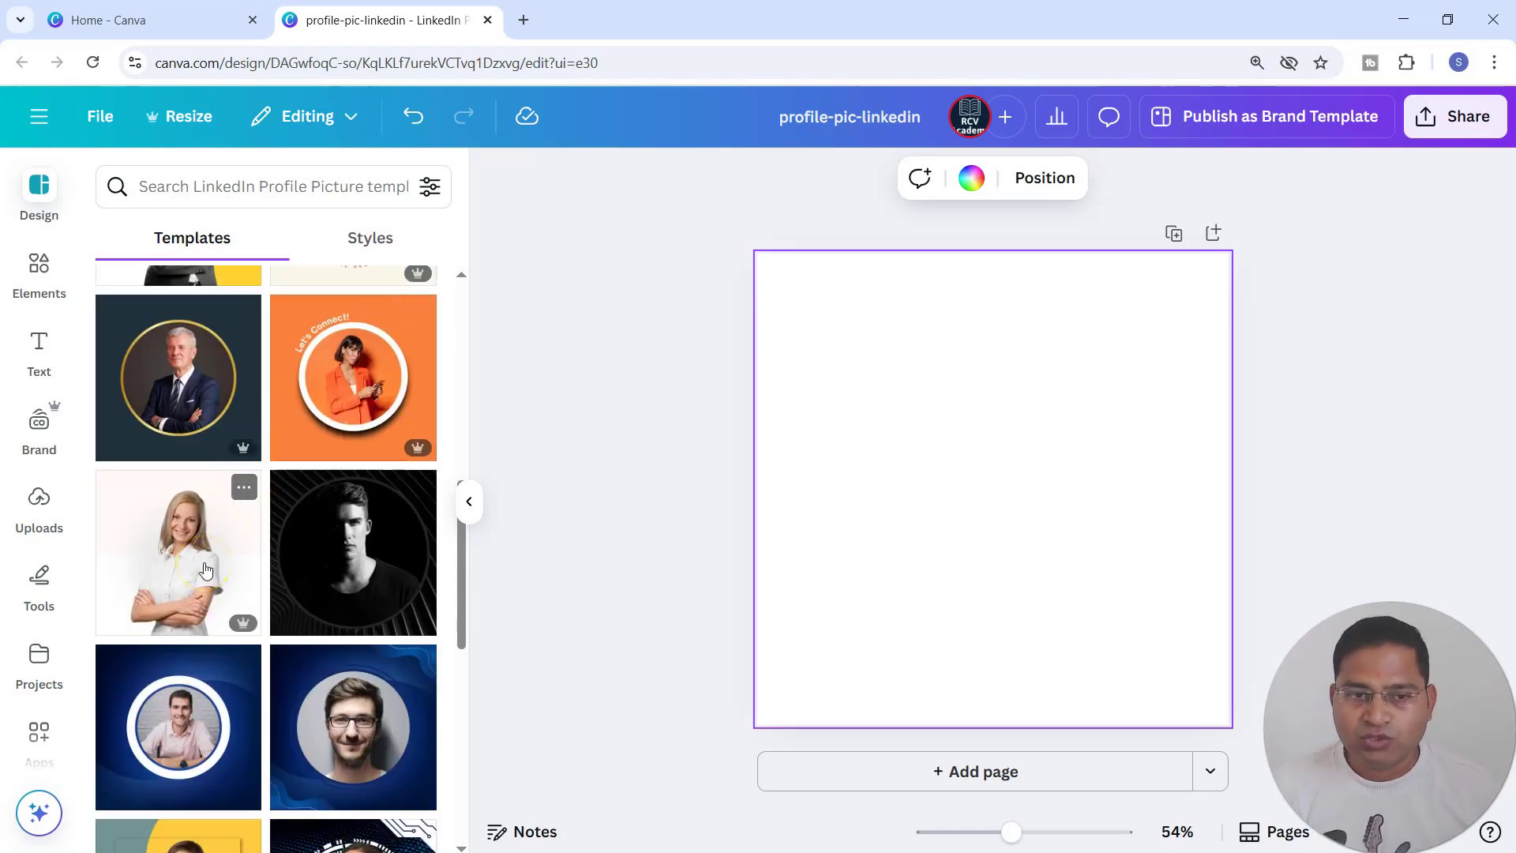
pyautogui.scroll(-3, 243, 726)
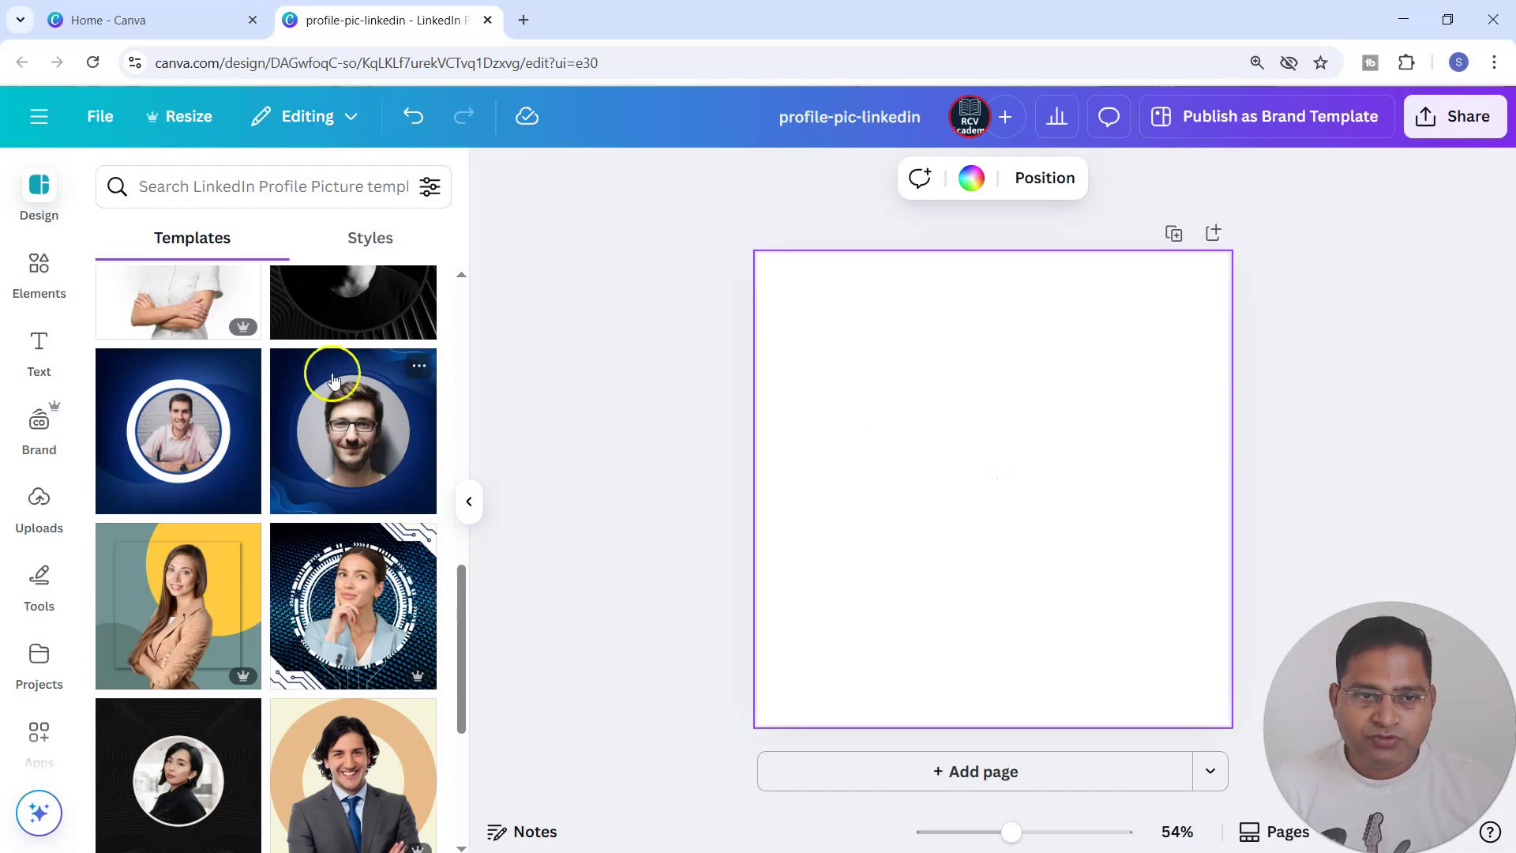
pyautogui.scroll(-1, 370, 585)
pyautogui.scroll(1, 370, 584)
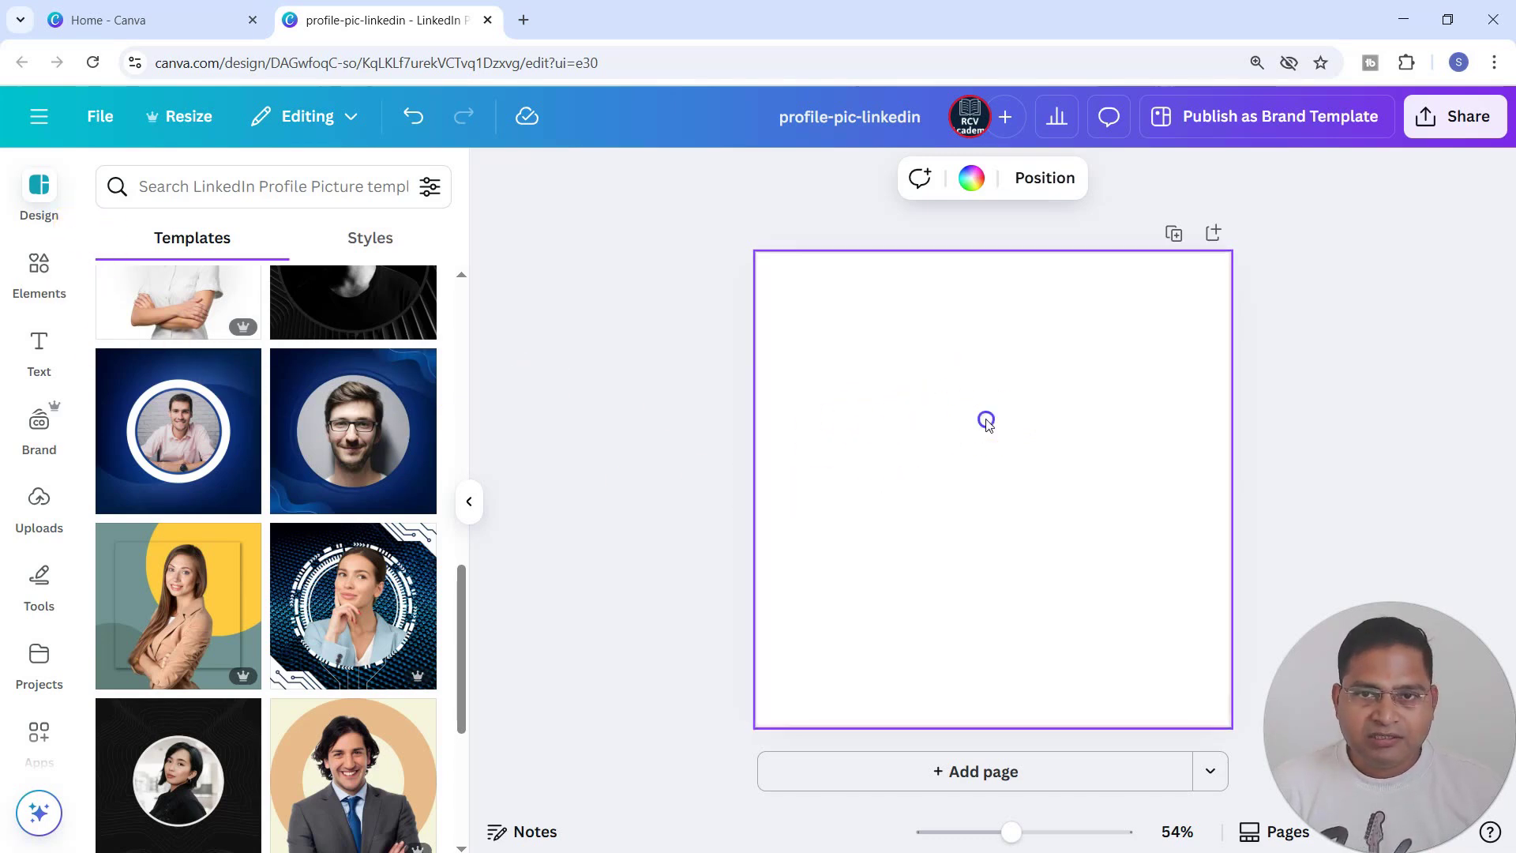
# Set the page background to a custom solid light yellow, #FFFA83.
pyautogui.click(970, 181)
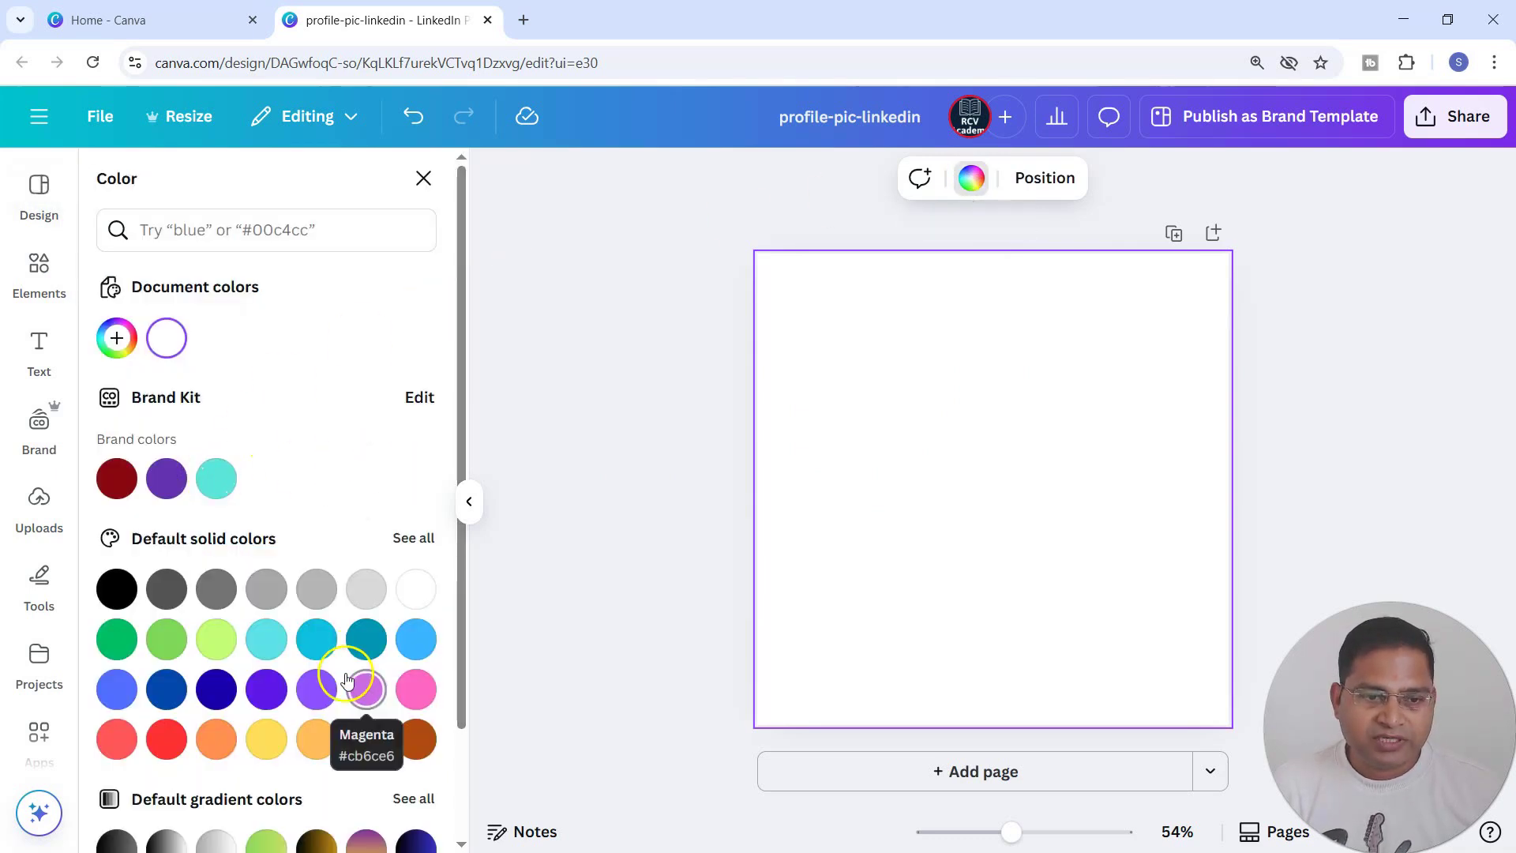
pyautogui.click(116, 339)
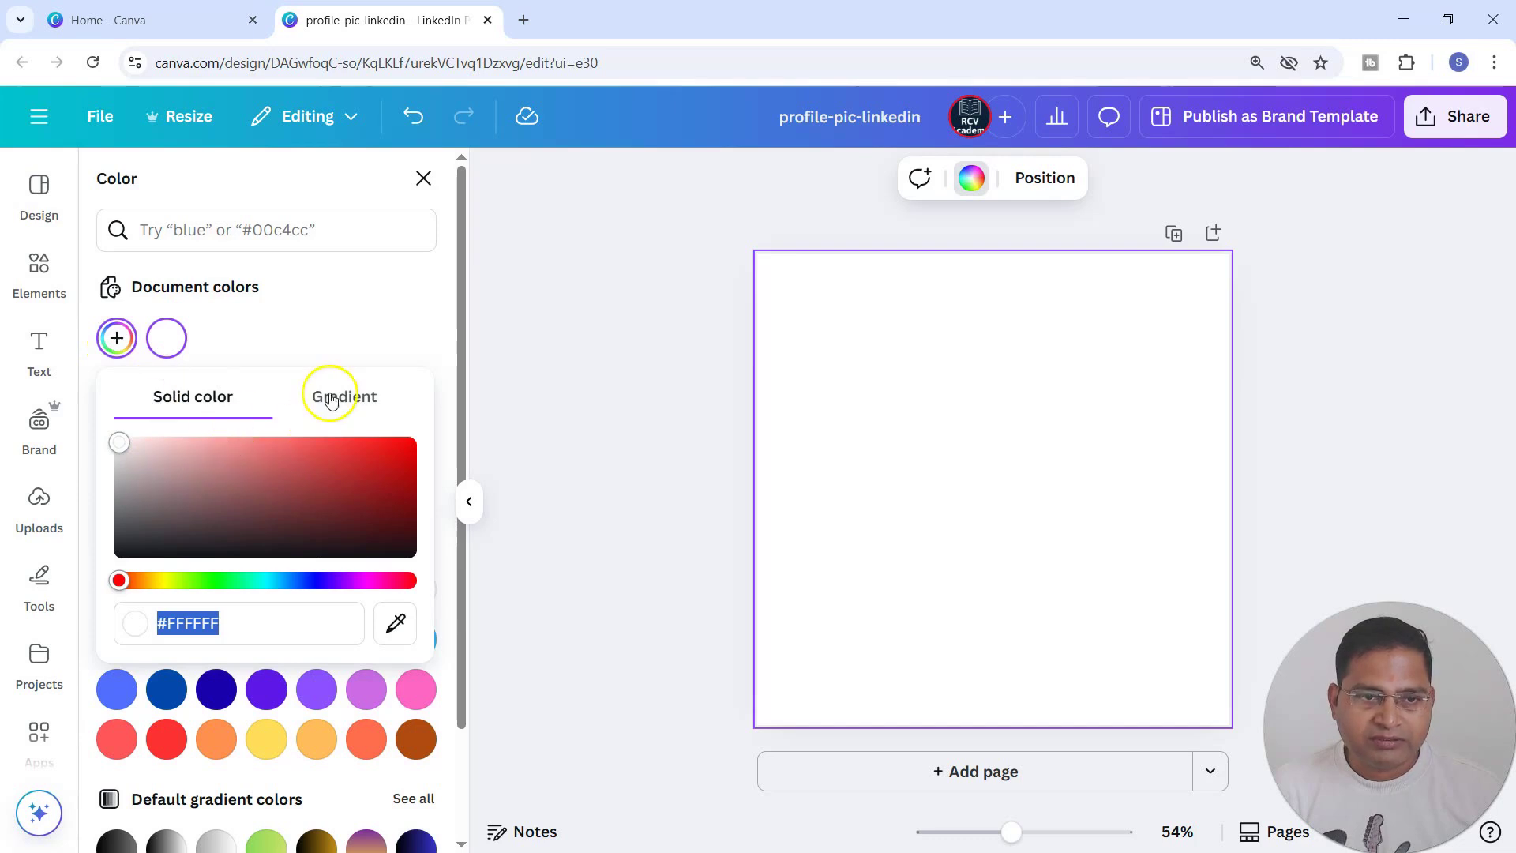
pyautogui.click(164, 582)
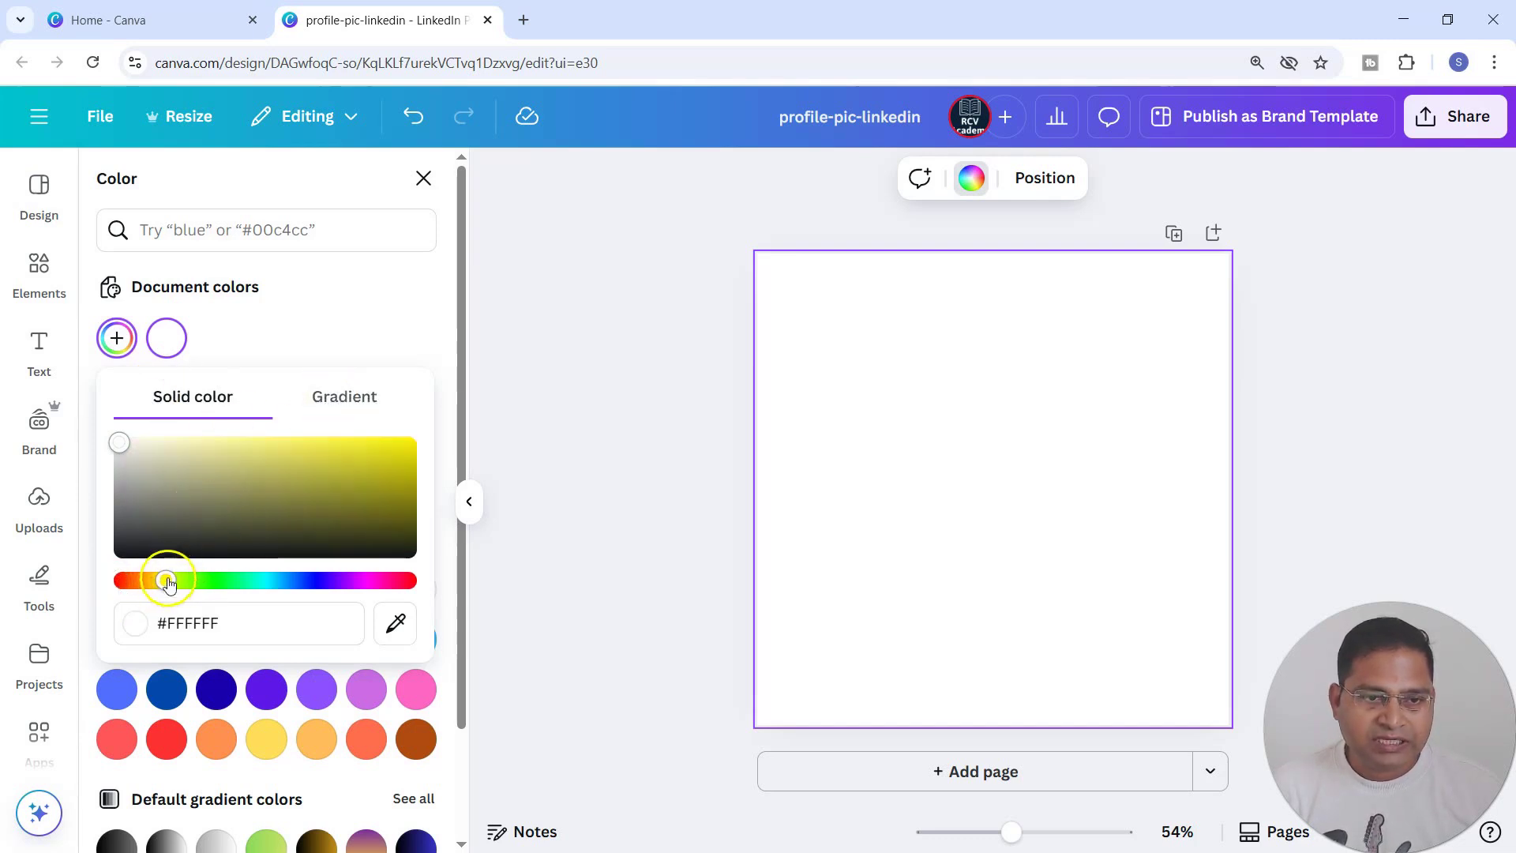
pyautogui.click(145, 449)
pyautogui.moveTo(145, 449); pyautogui.dragTo(268, 439)
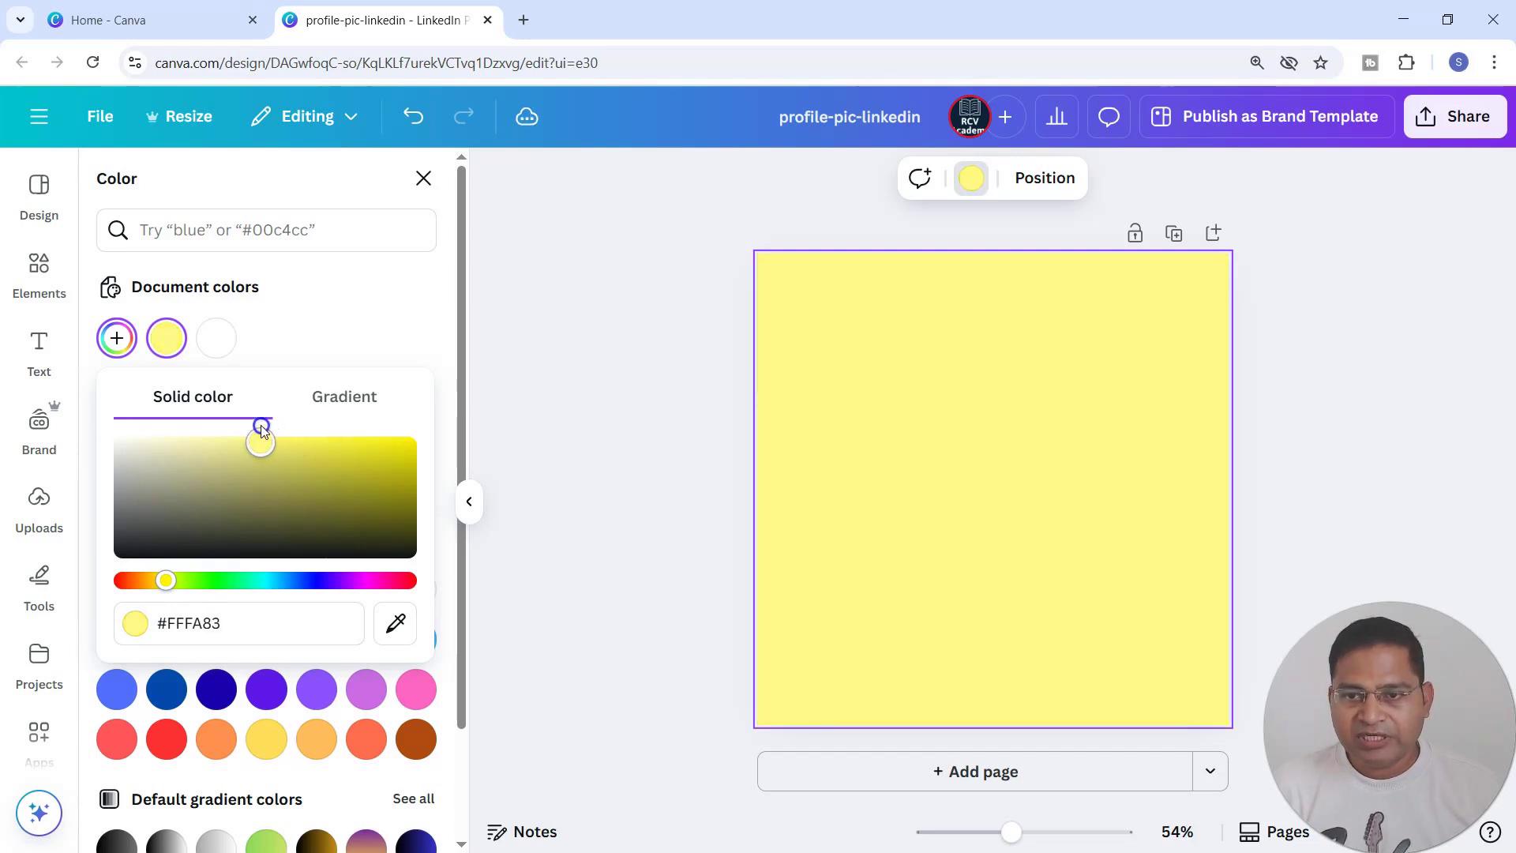
pyautogui.click(653, 409)
# Set the page background to a custom solid light cyan-blue colour.
pyautogui.click(954, 345)
pyautogui.click(971, 178)
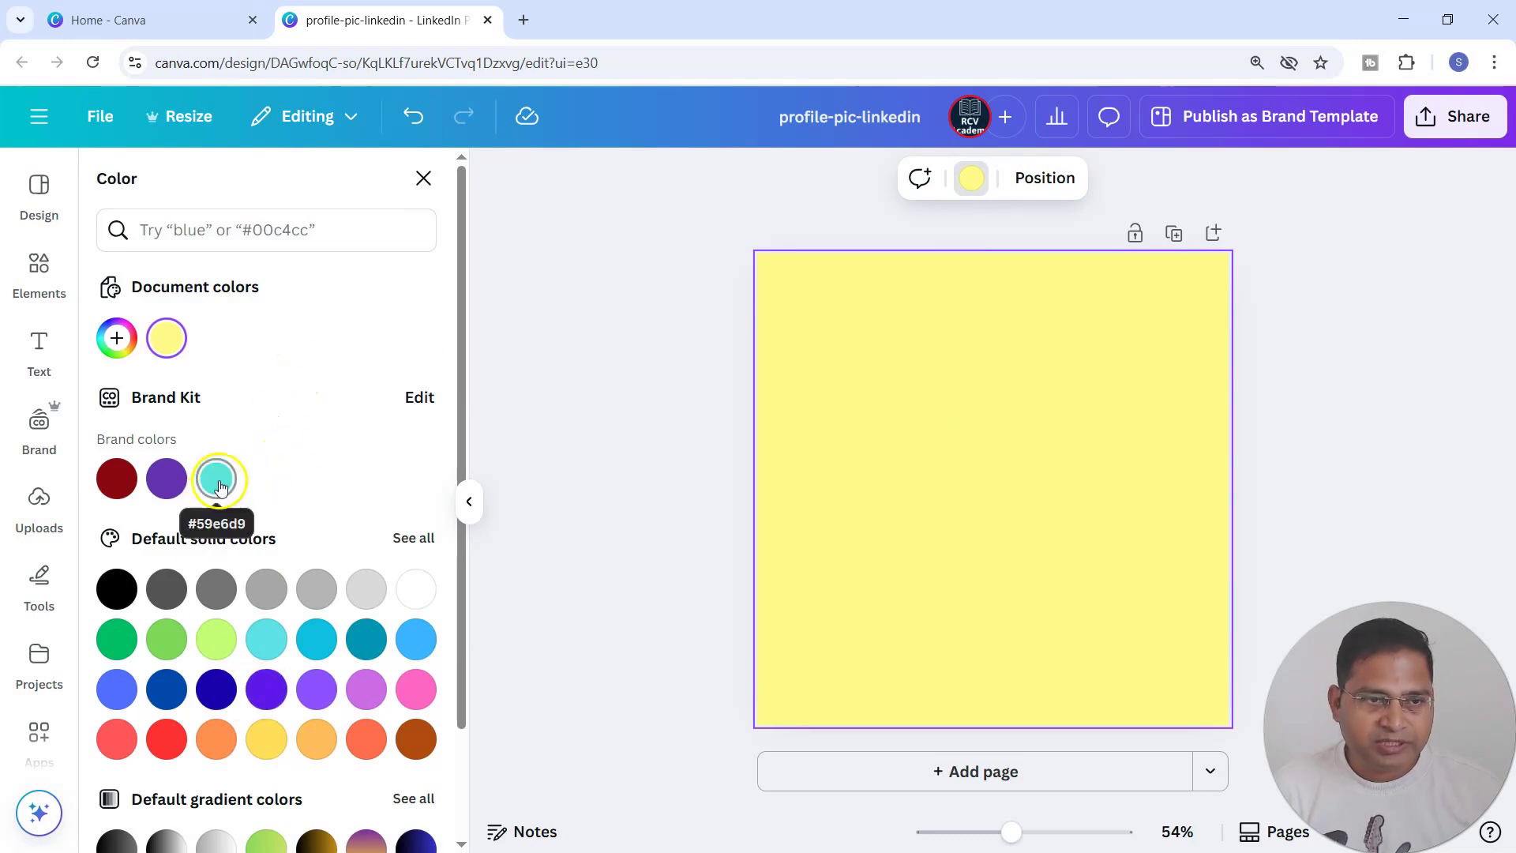
pyautogui.click(117, 339)
pyautogui.moveTo(247, 586); pyautogui.dragTo(274, 584)
pyautogui.click(220, 439)
pyautogui.click(636, 408)
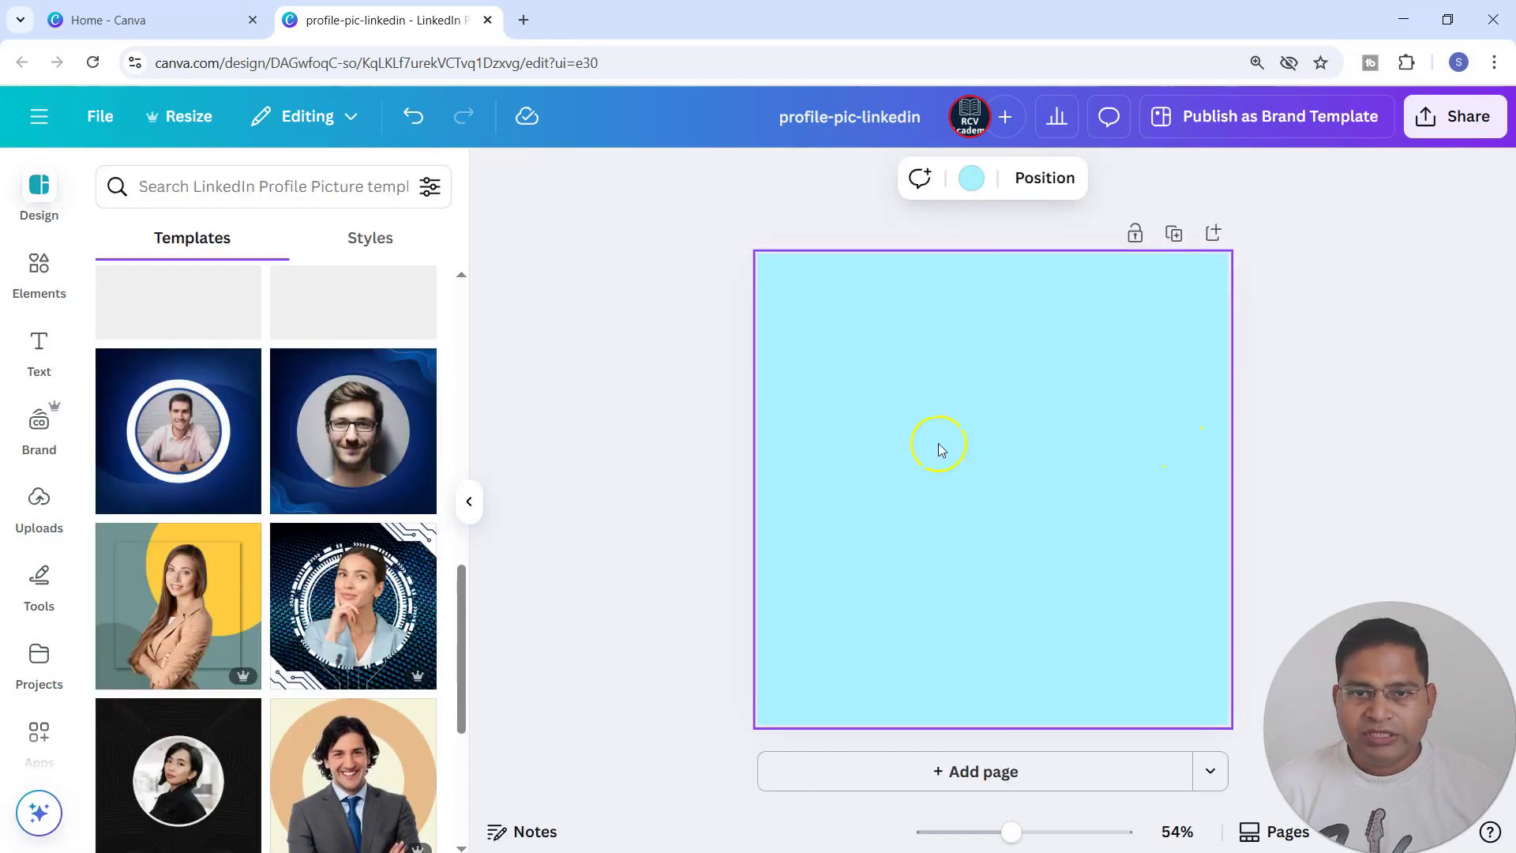
# Search the design elements for "circle".
pyautogui.click(39, 268)
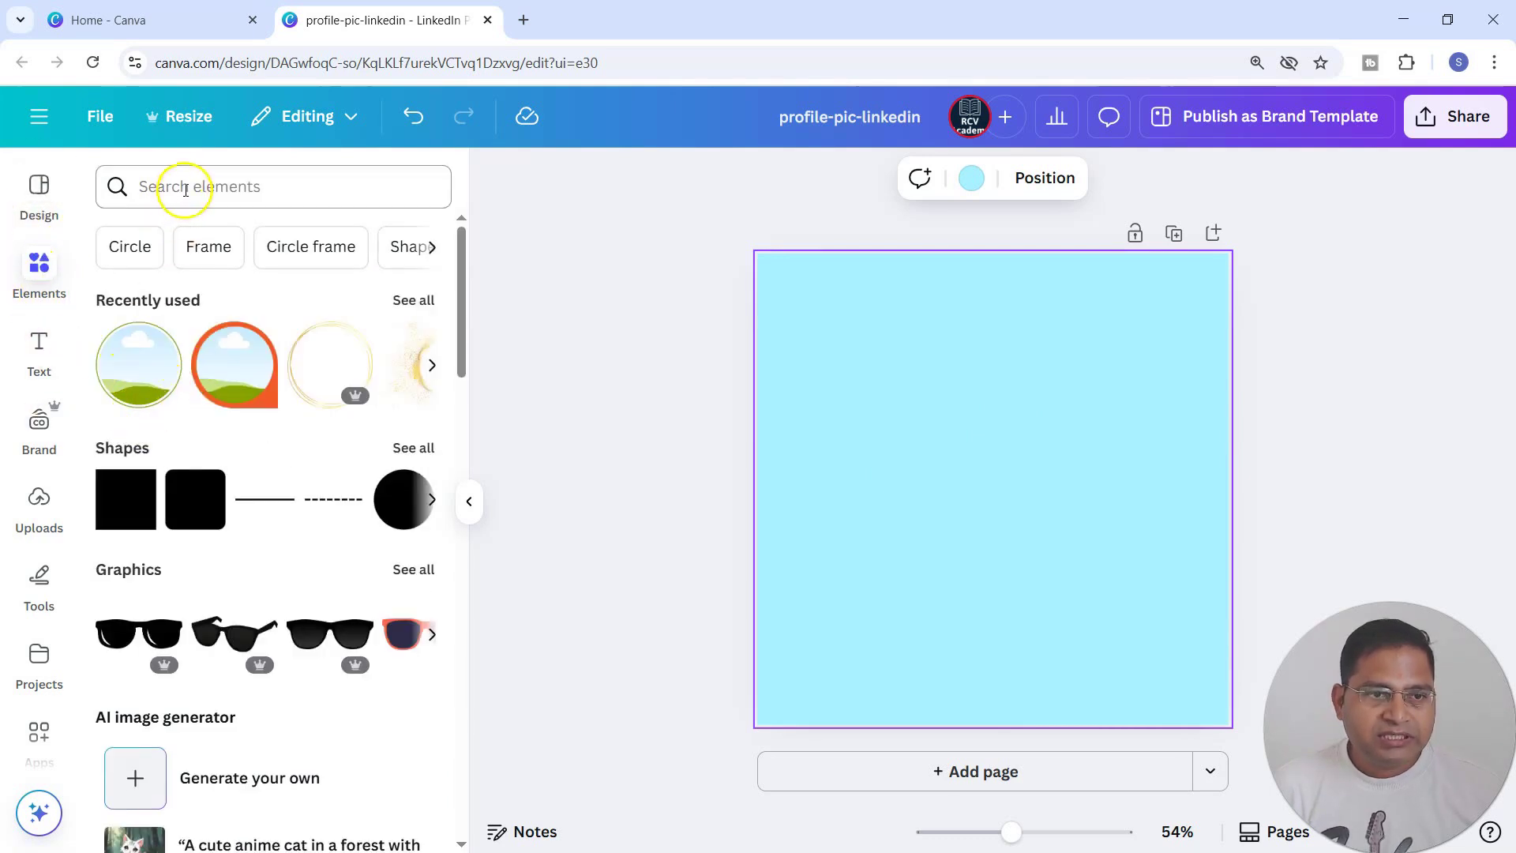
pyautogui.scroll(-5, 286, 624)
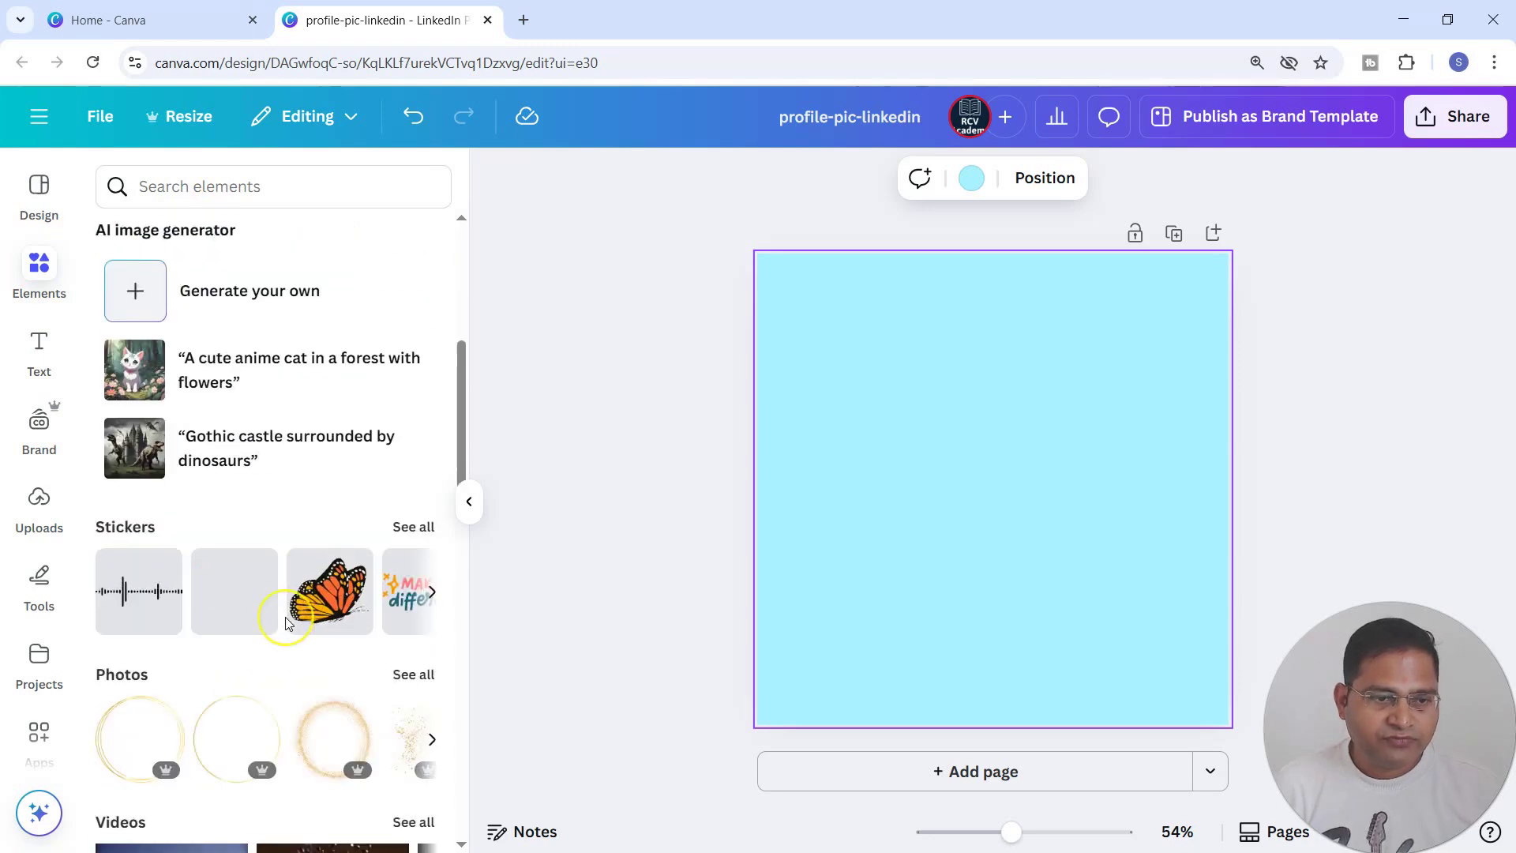
pyautogui.scroll(5, 286, 624)
pyautogui.click(260, 188)
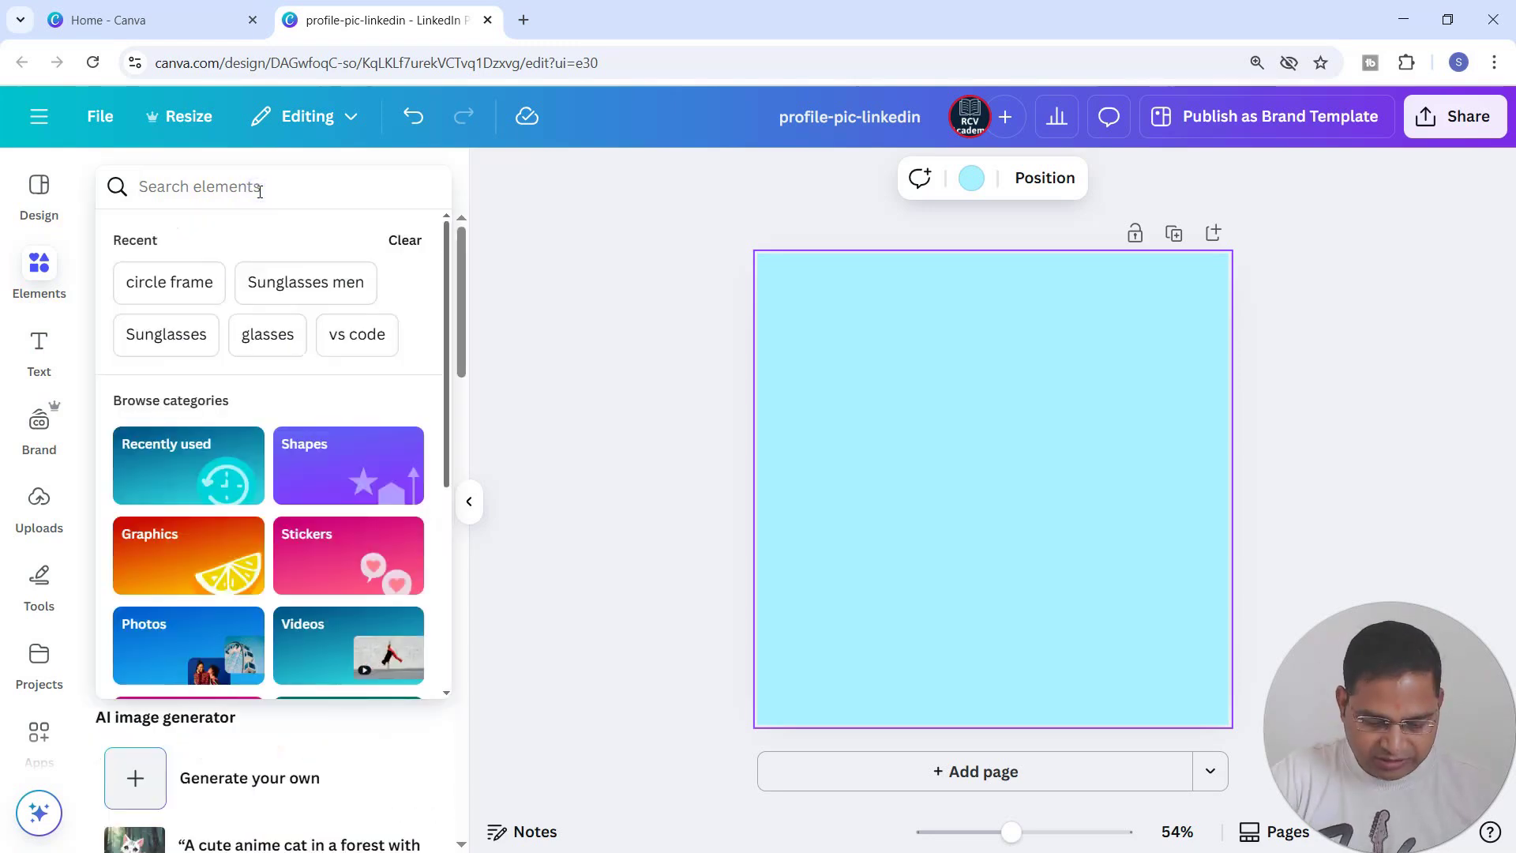
pyautogui.write('circle')
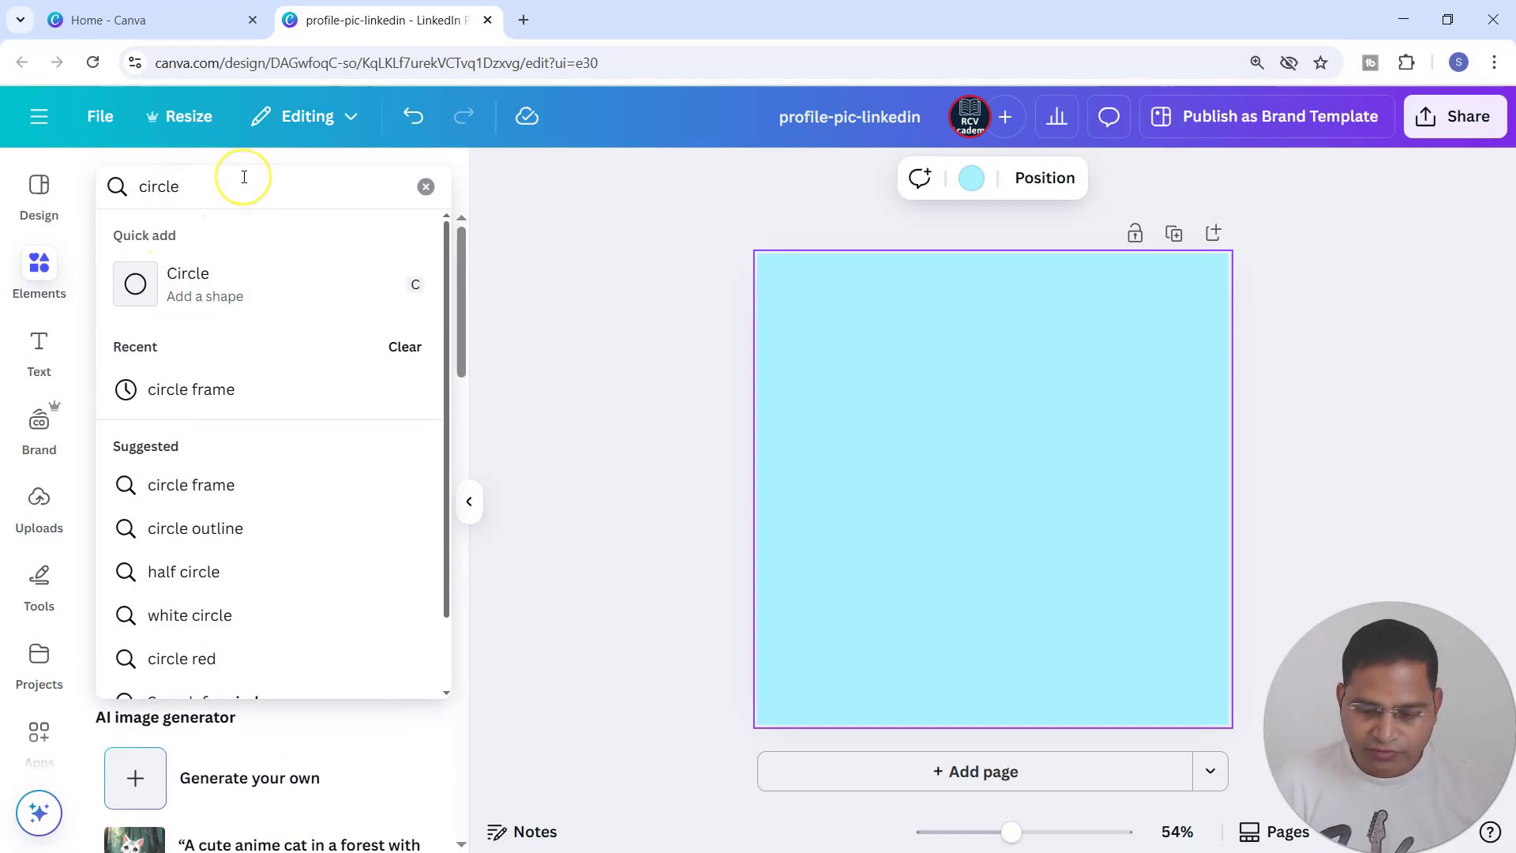
pyautogui.press('Return')
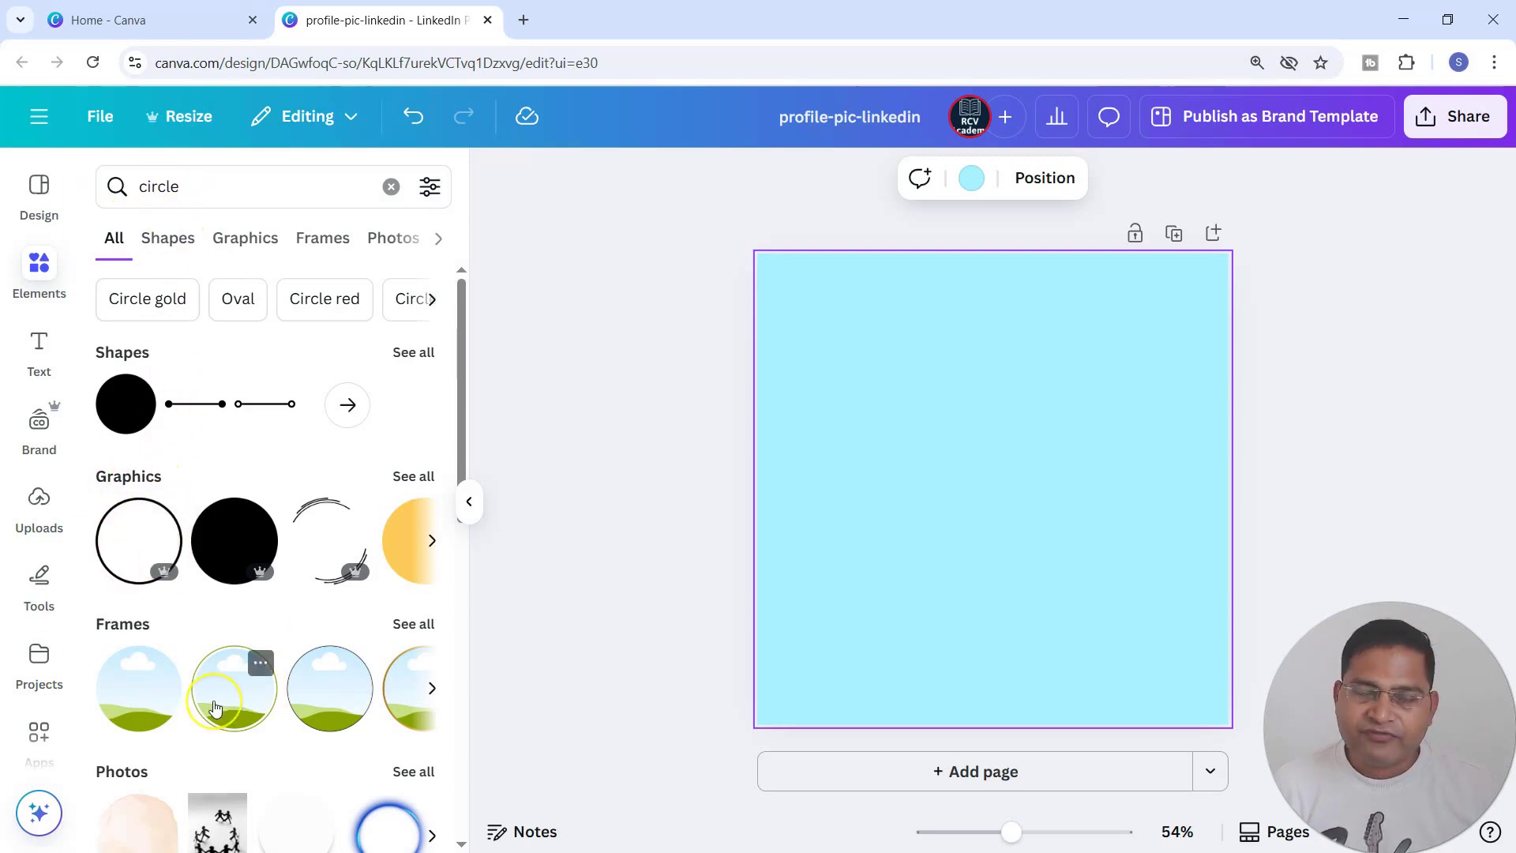
# Show all circle frames and add the round frame with the plain gold border to the page.
pyautogui.scroll(-3, 216, 708)
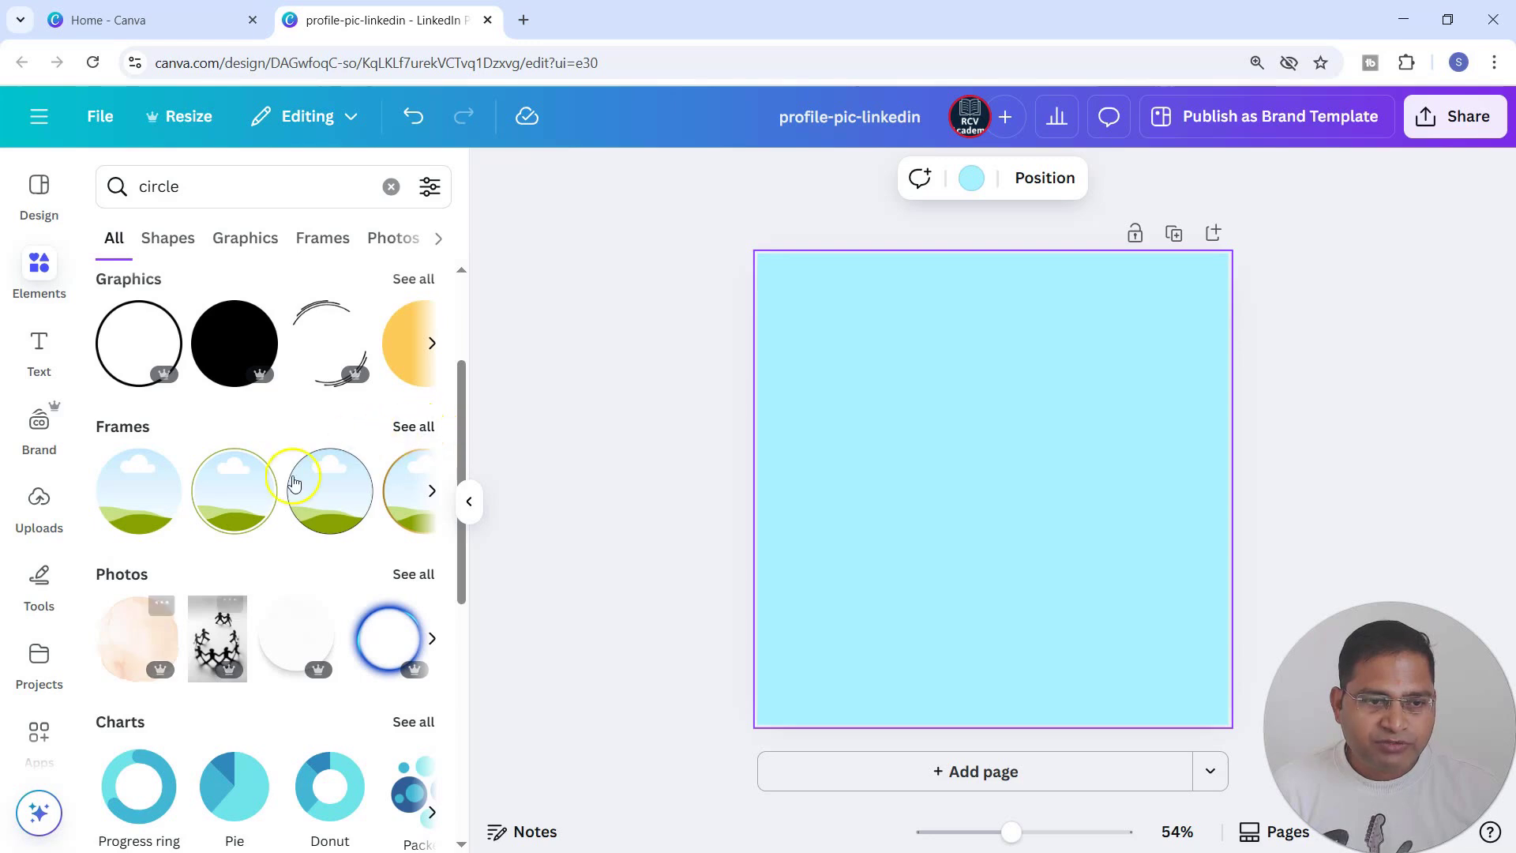
pyautogui.scroll(-3, 268, 616)
pyautogui.scroll(5, 251, 568)
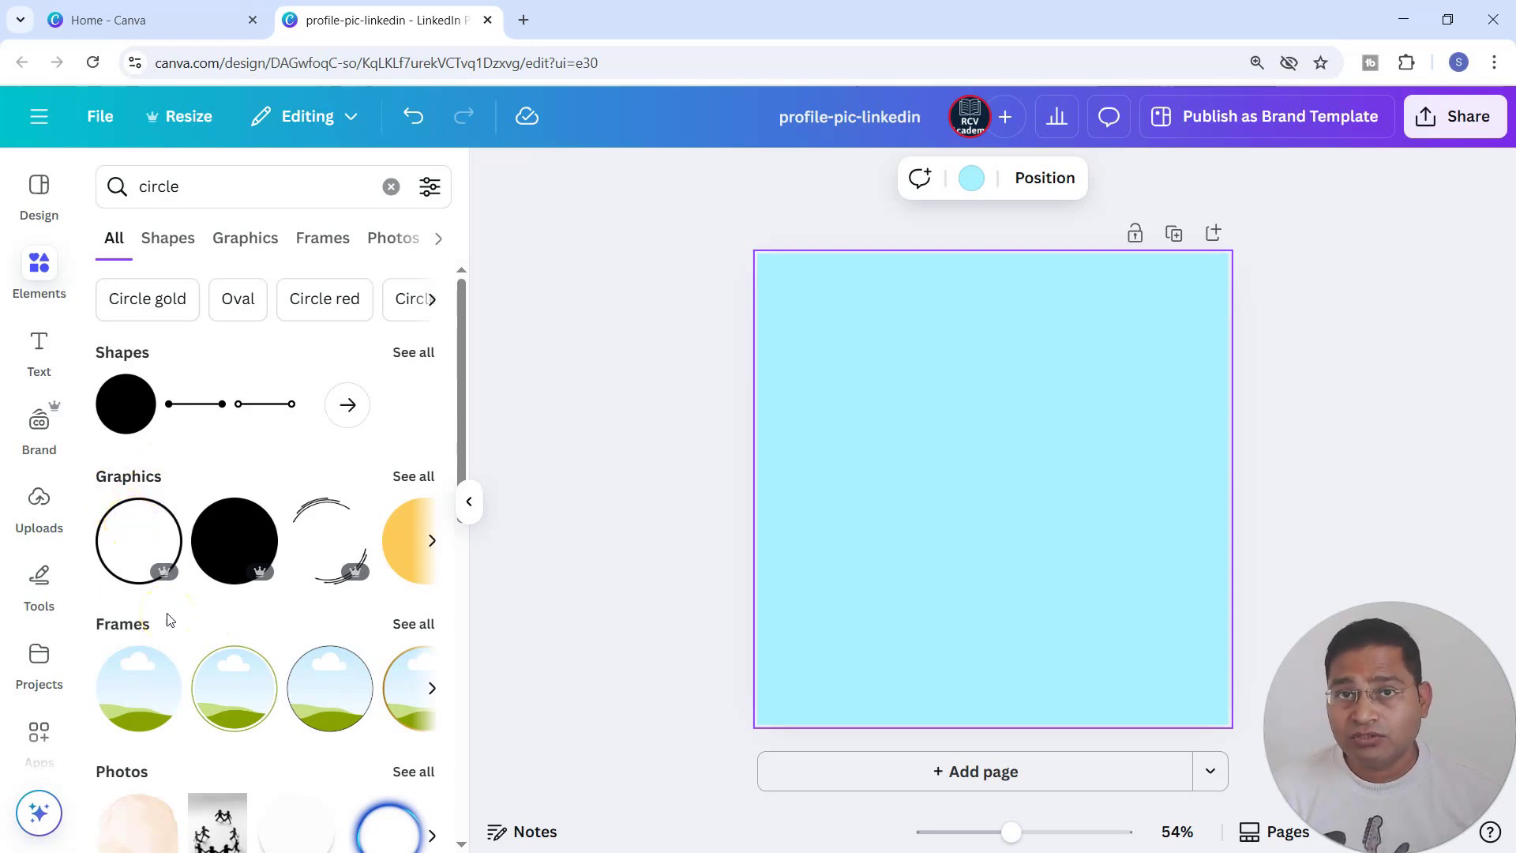
pyautogui.scroll(-4, 162, 726)
pyautogui.scroll(4, 162, 738)
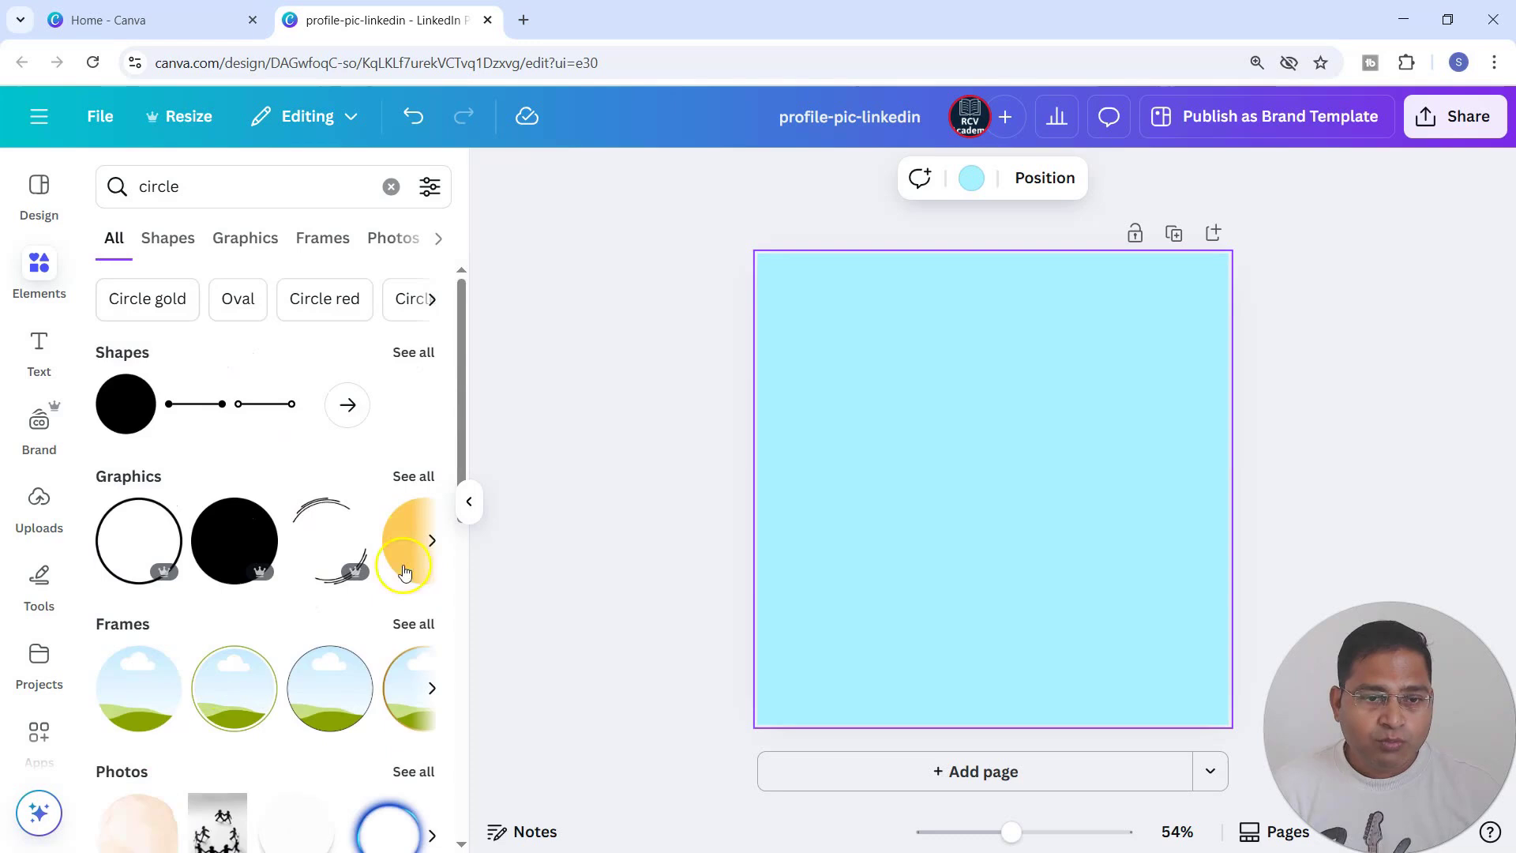
pyautogui.click(422, 632)
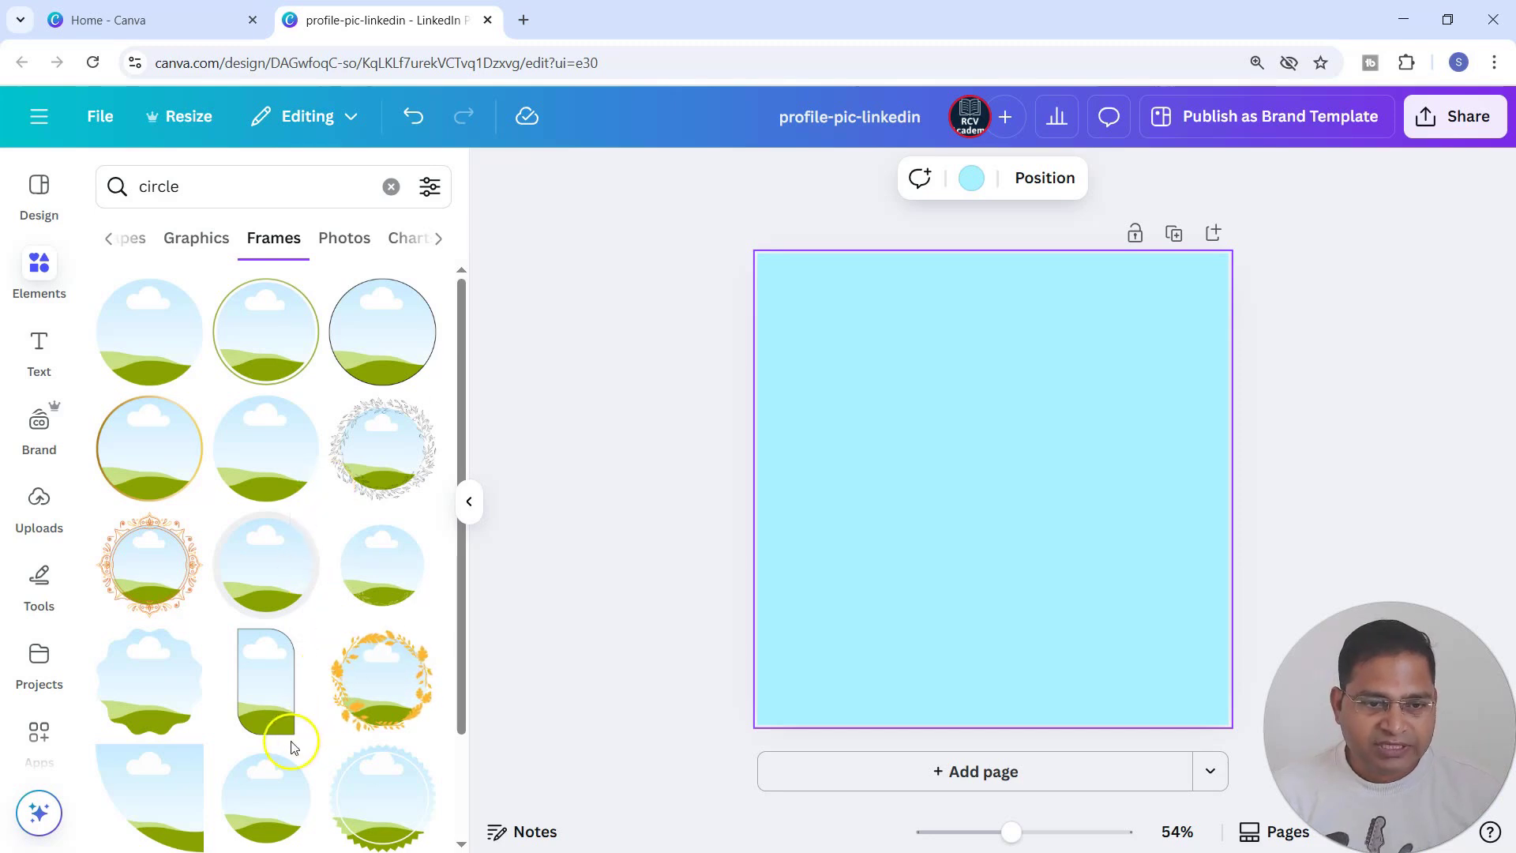
pyautogui.scroll(-2, 270, 698)
pyautogui.scroll(2, 269, 710)
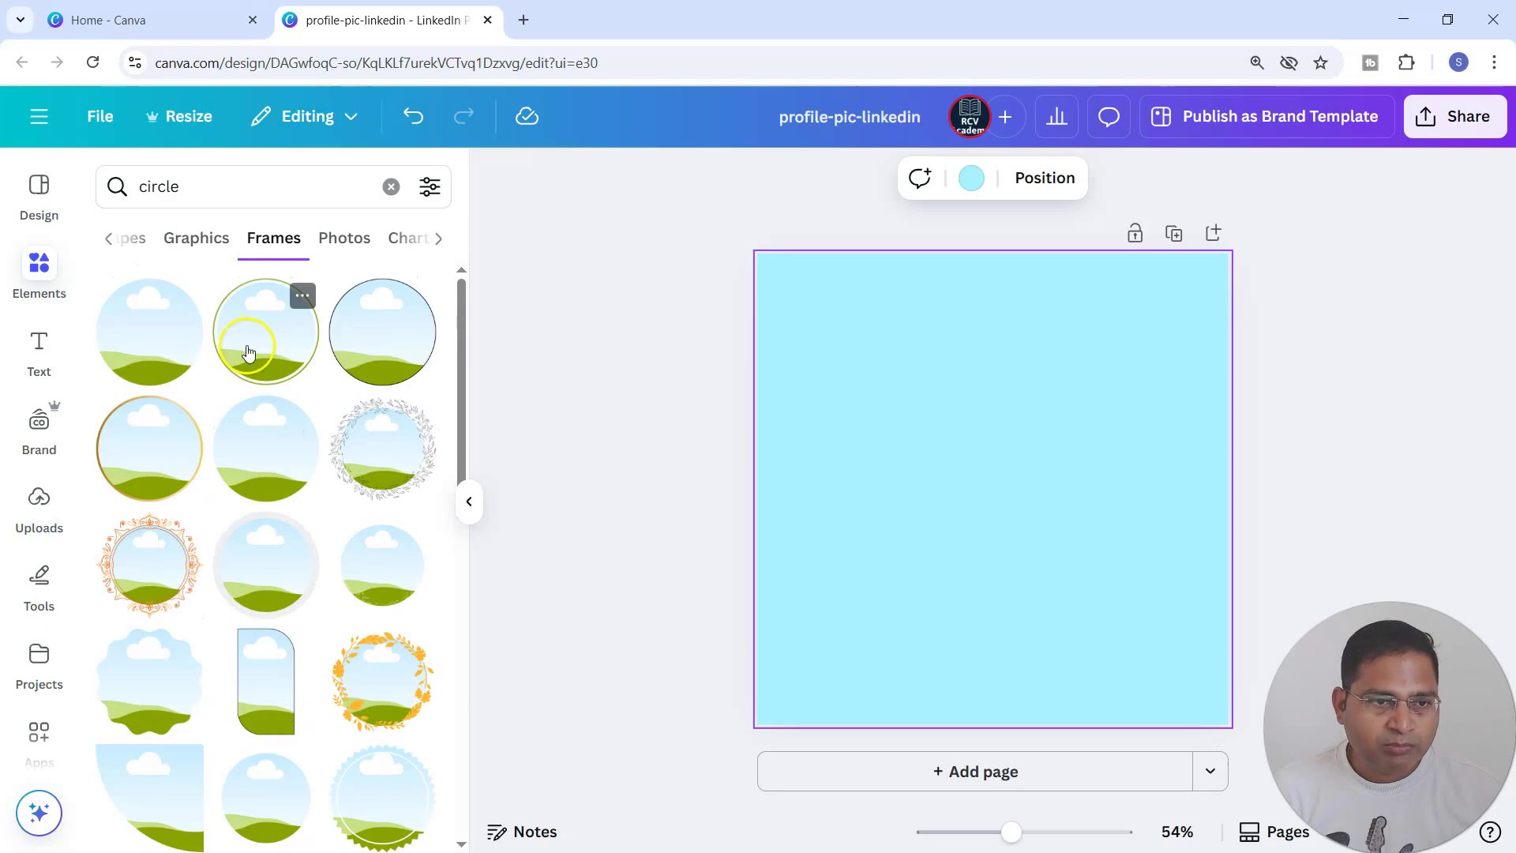
pyautogui.click(135, 461)
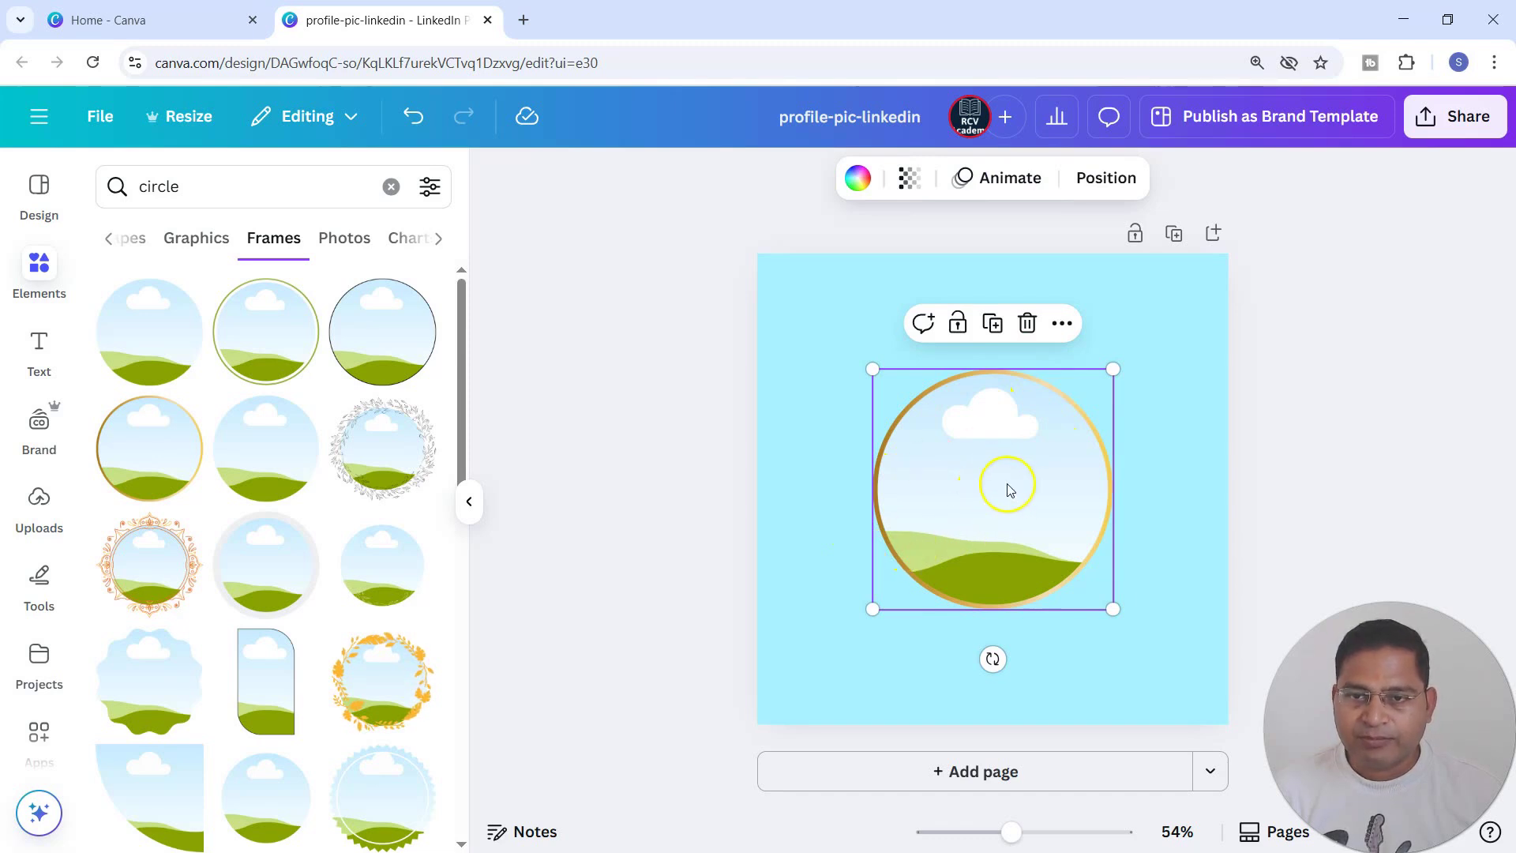
# Enlarge the gold-bordered circle frame to about two thirds of the page width and reposition it near the page's middle.
pyautogui.moveTo(1005, 484); pyautogui.dragTo(968, 424)
pyautogui.moveTo(1071, 548); pyautogui.dragTo(1172, 661)
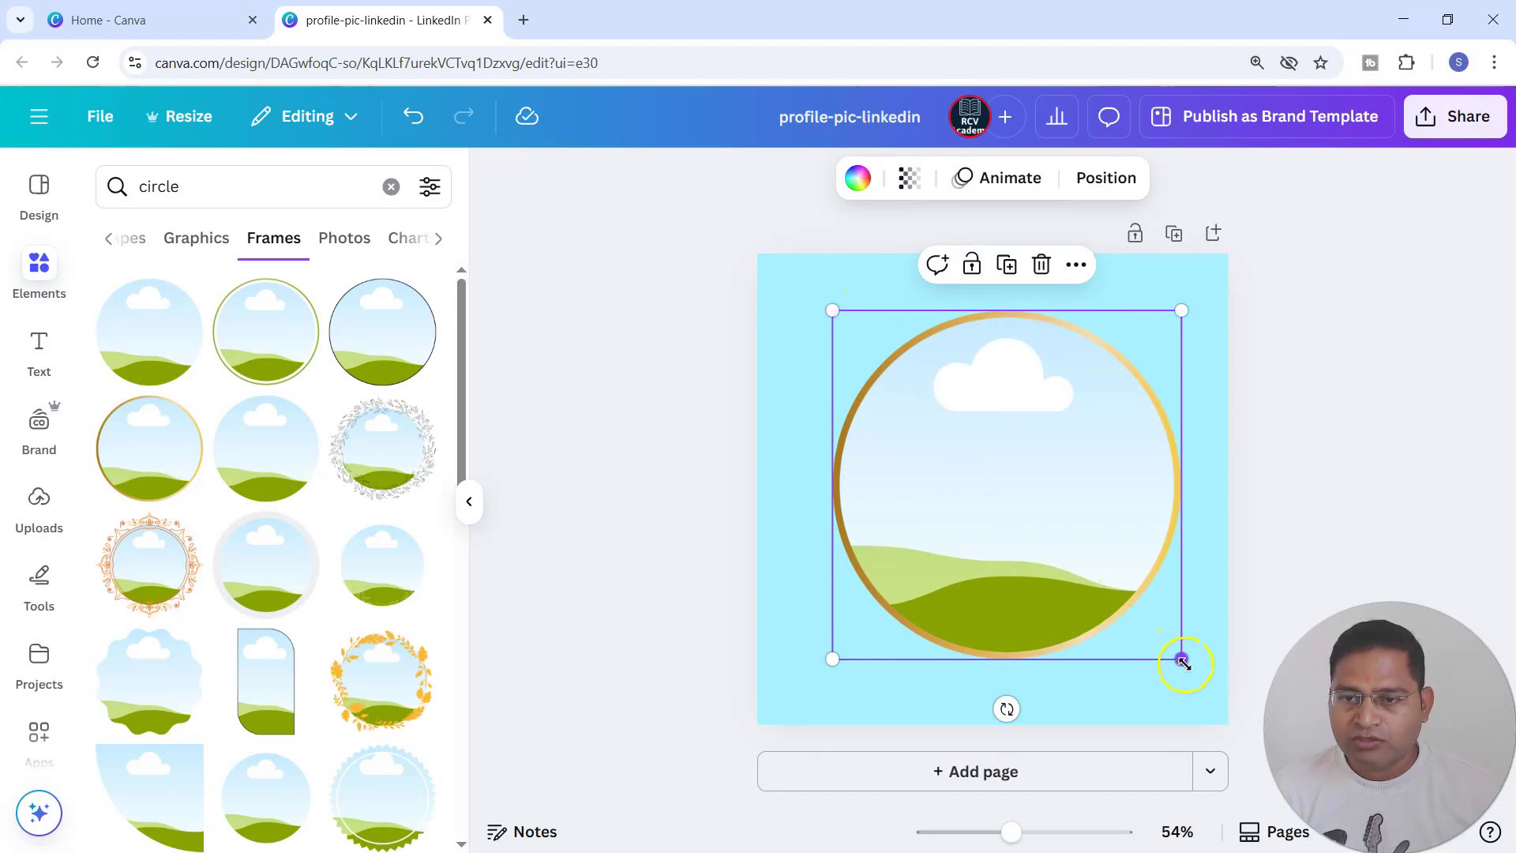
pyautogui.moveTo(1184, 662); pyautogui.dragTo(1145, 660)
pyautogui.moveTo(1076, 519); pyautogui.dragTo(1073, 541)
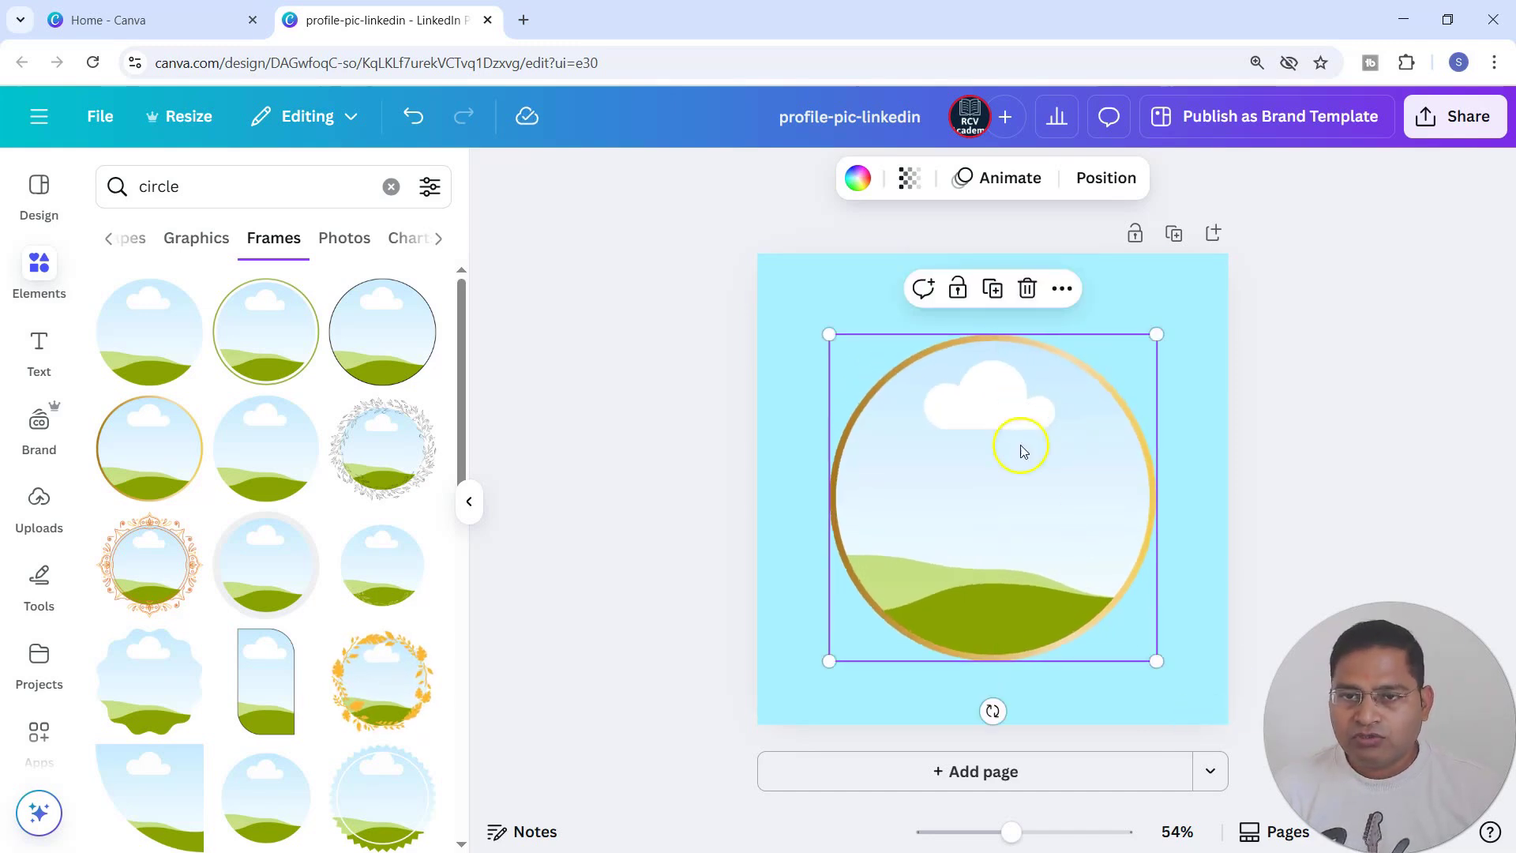
pyautogui.moveTo(1077, 490); pyautogui.dragTo(1079, 451)
# Align the frame to the page's right side and return it to the horizontal center using page alignment.
pyautogui.rightClick(1080, 456)
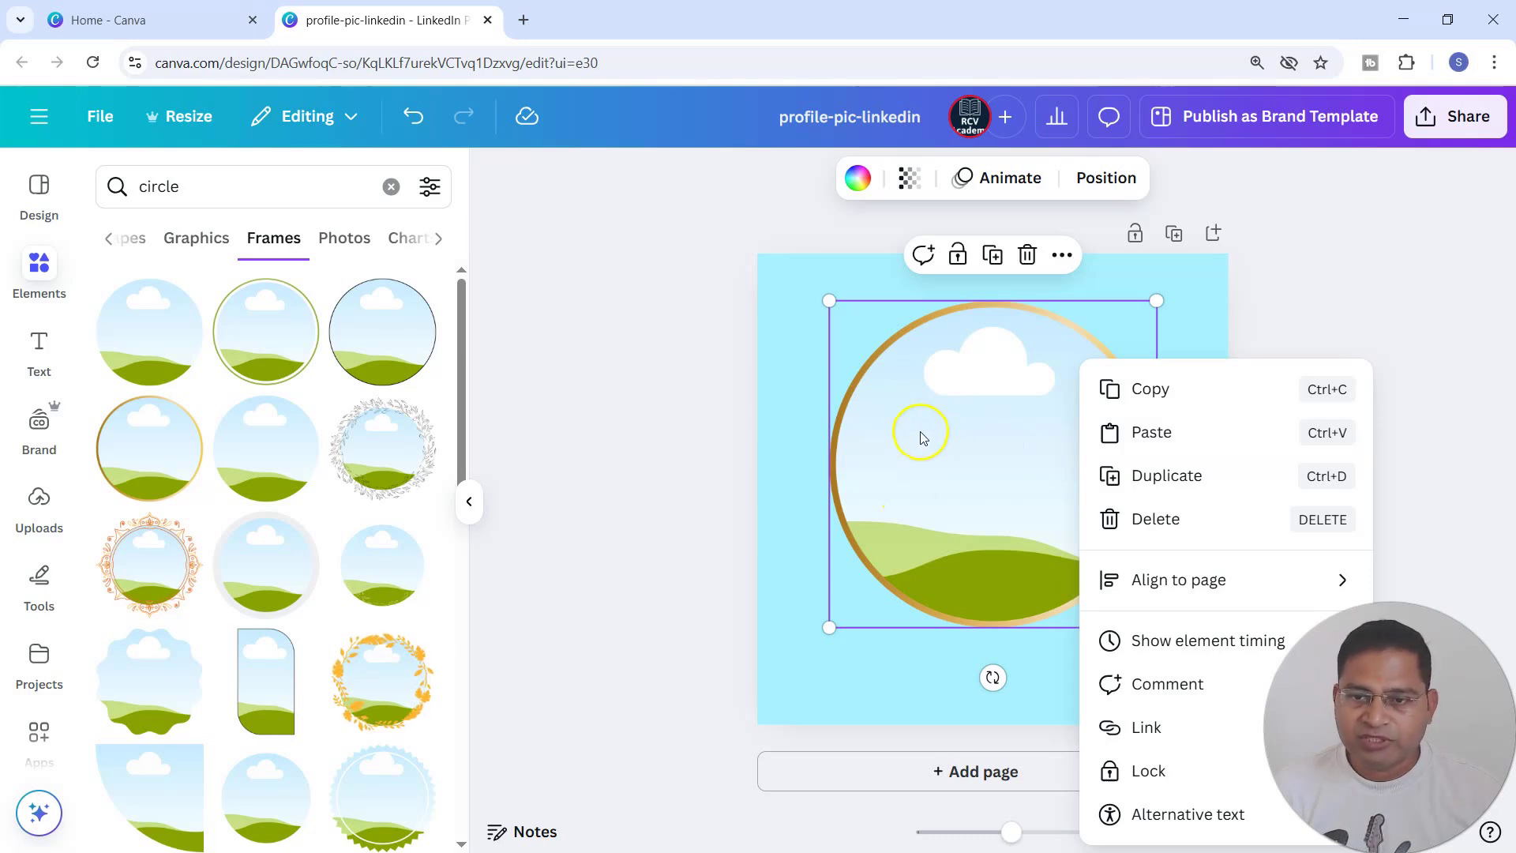
pyautogui.moveTo(1190, 582)
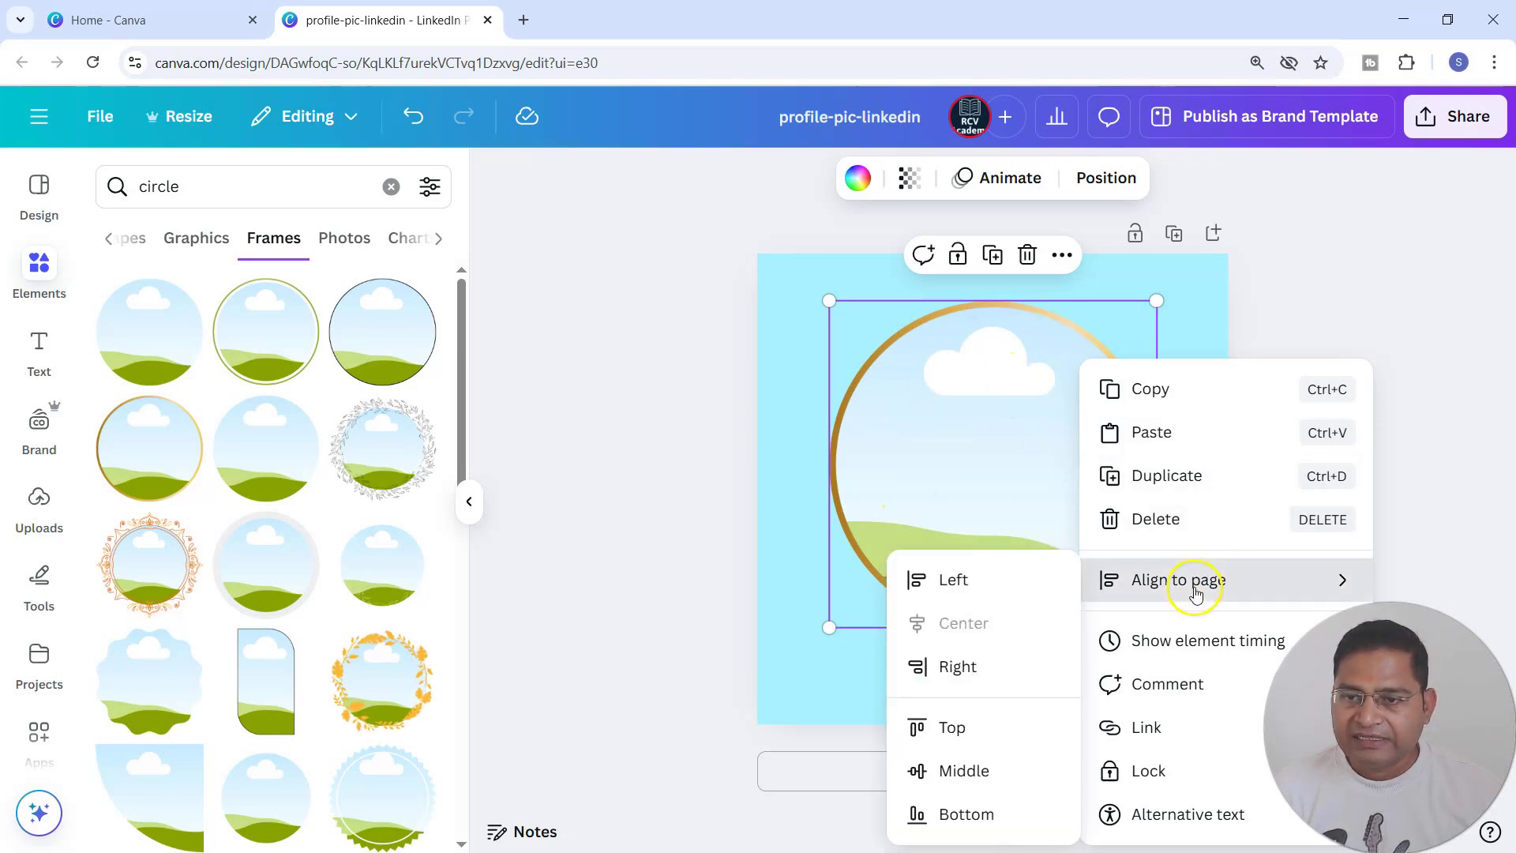
pyautogui.click(981, 670)
pyautogui.rightClick(1114, 466)
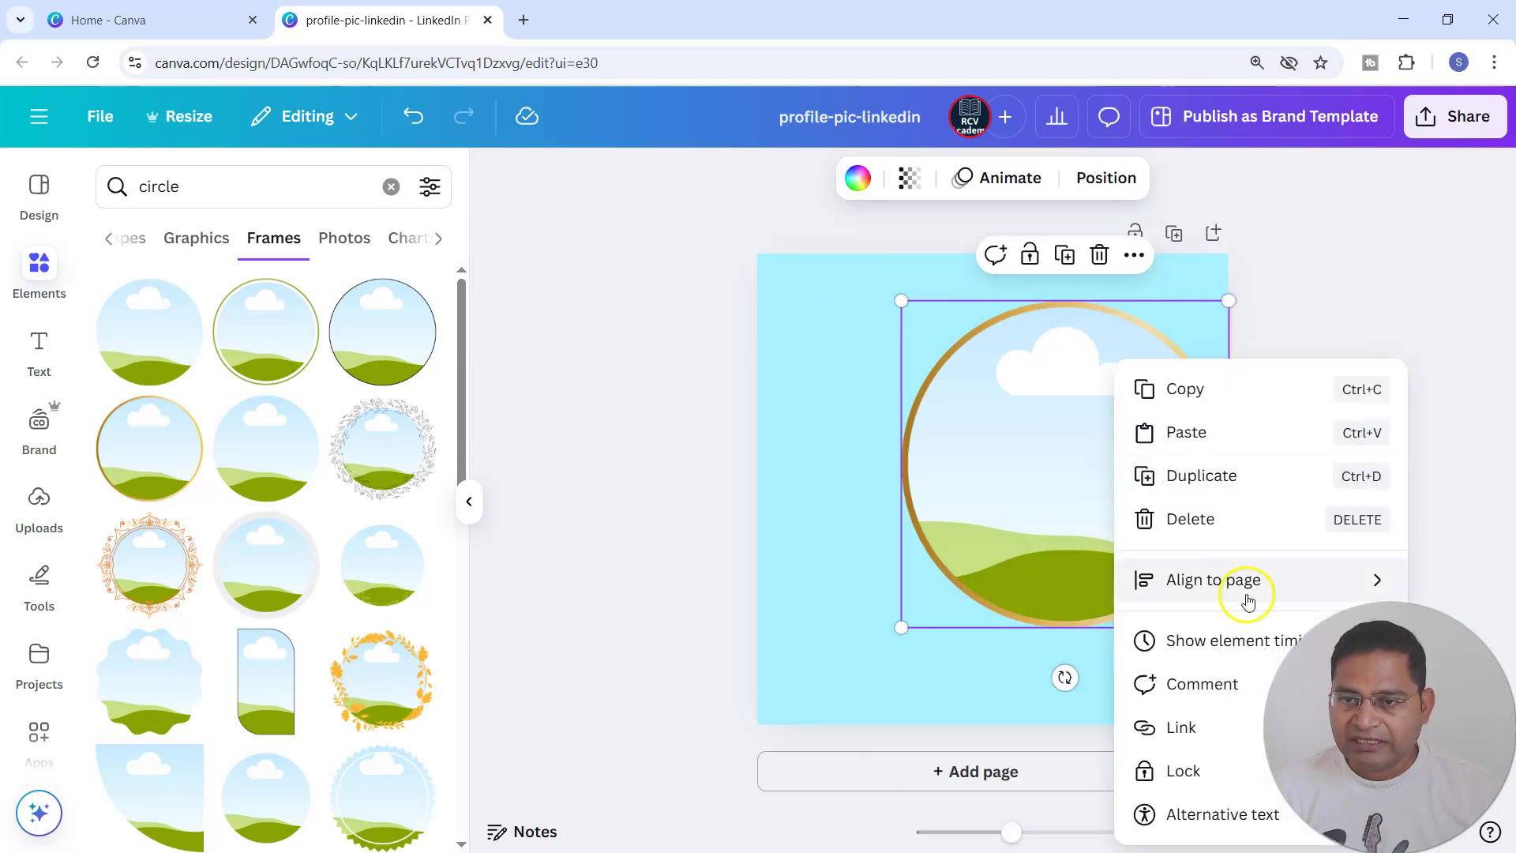
pyautogui.moveTo(1248, 600)
pyautogui.click(1000, 624)
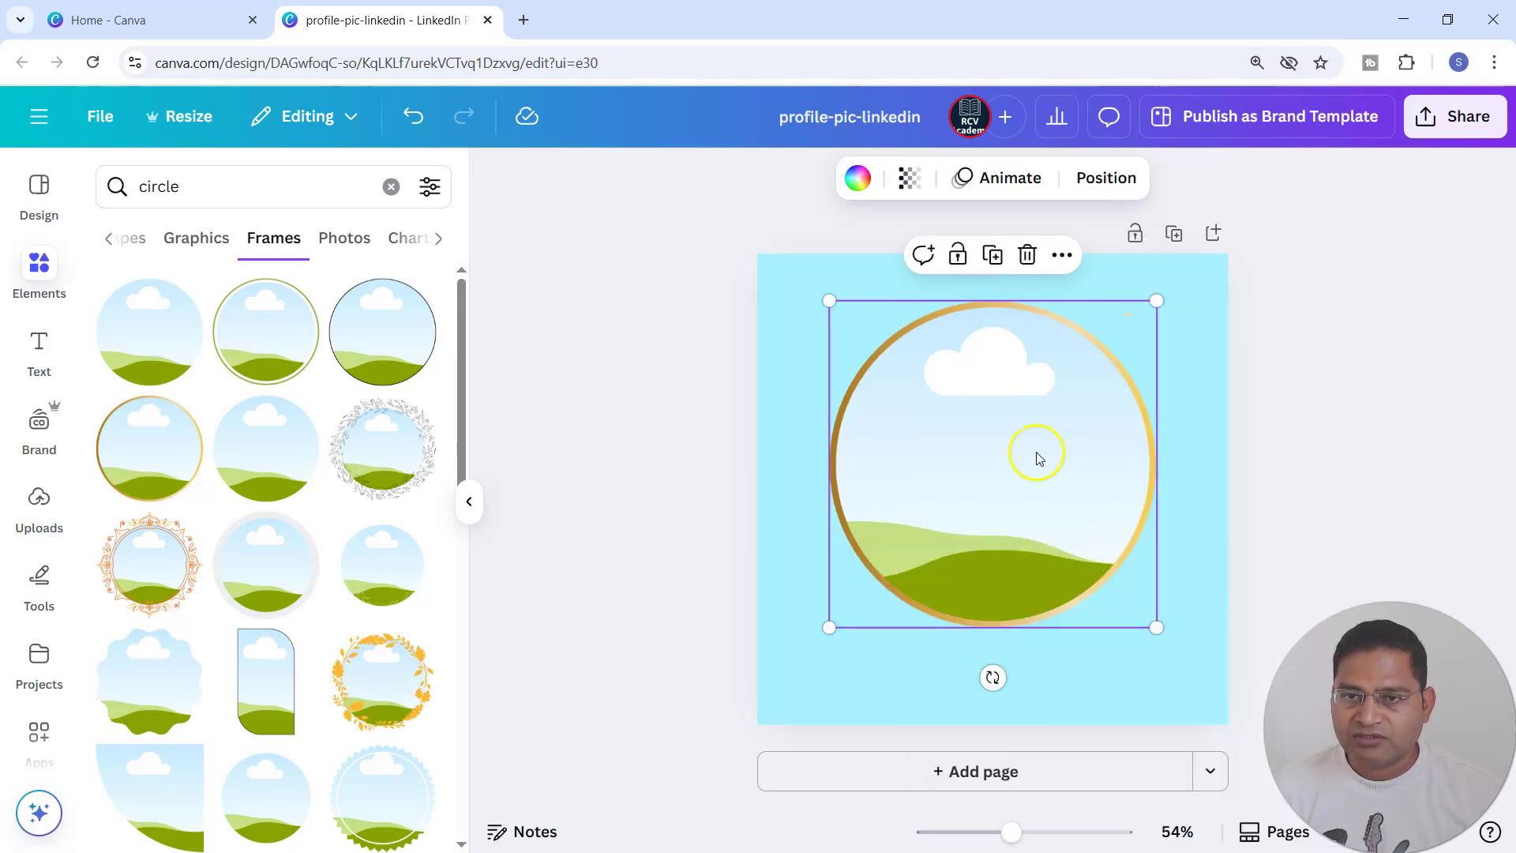
# Move the circle frame to the exact horizontal and vertical center of the page and deselect it.
pyautogui.moveTo(1059, 442)
pyautogui.mouseDown()
pyautogui.moveTo(1059, 464)
pyautogui.moveTo(1066, 392)
pyautogui.moveTo(1068, 421)
pyautogui.mouseUp()
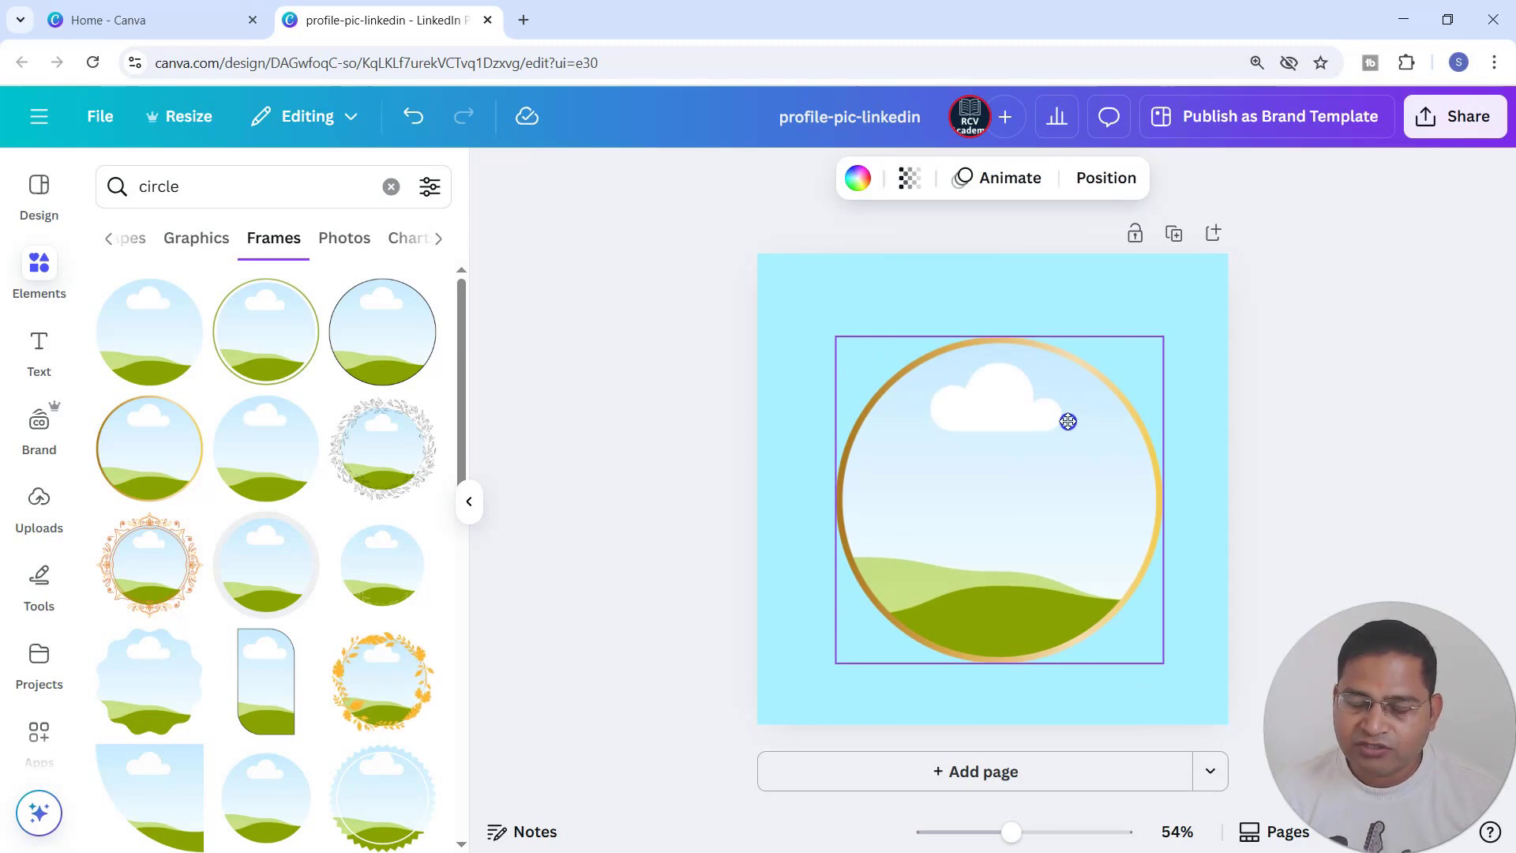
pyautogui.moveTo(1068, 421); pyautogui.dragTo(1067, 415)
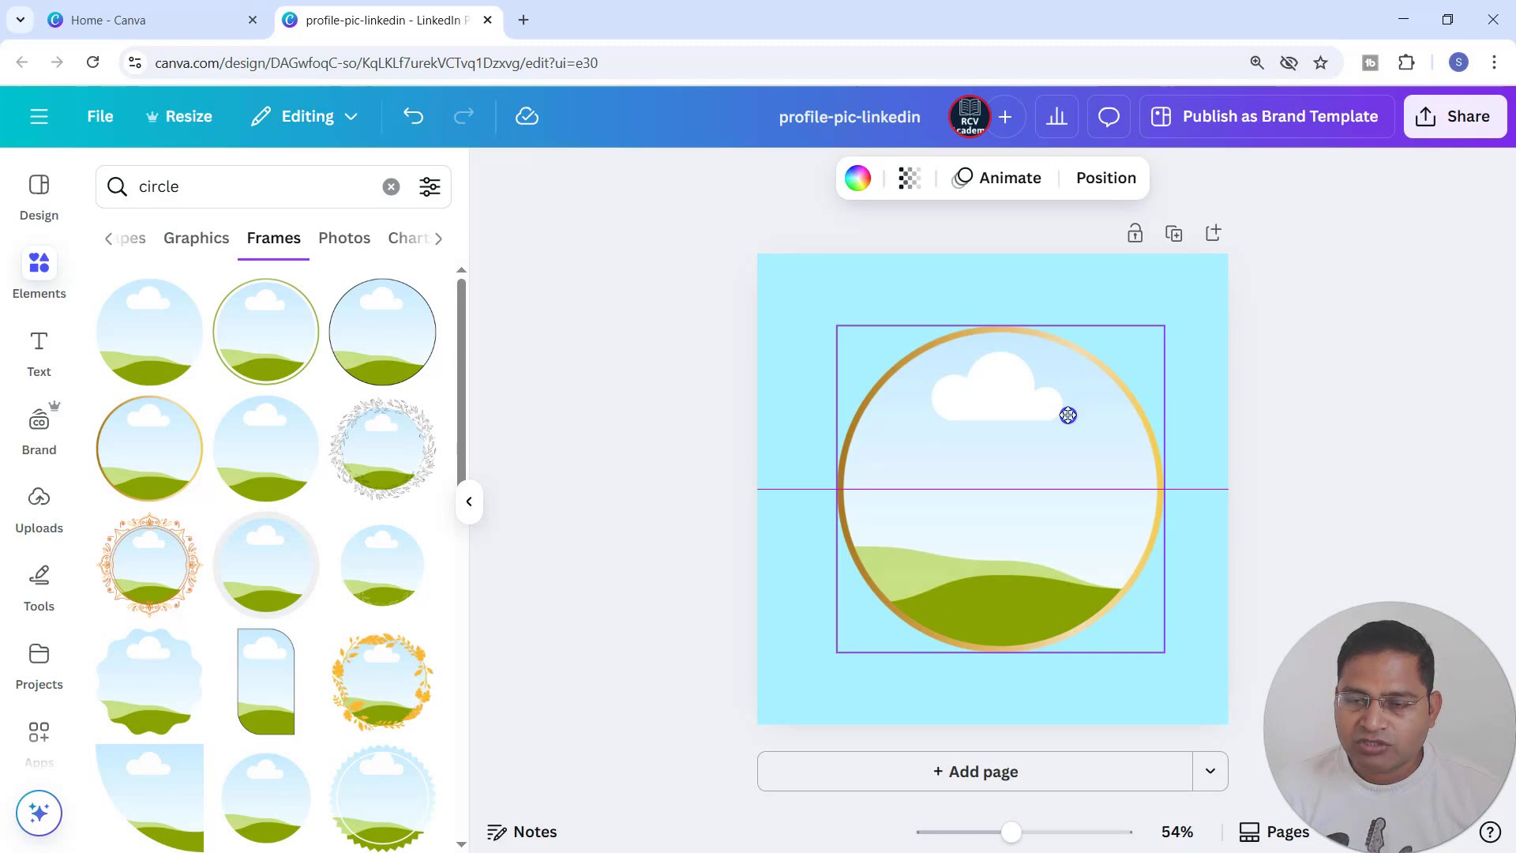
pyautogui.moveTo(1068, 415); pyautogui.dragTo(1066, 415)
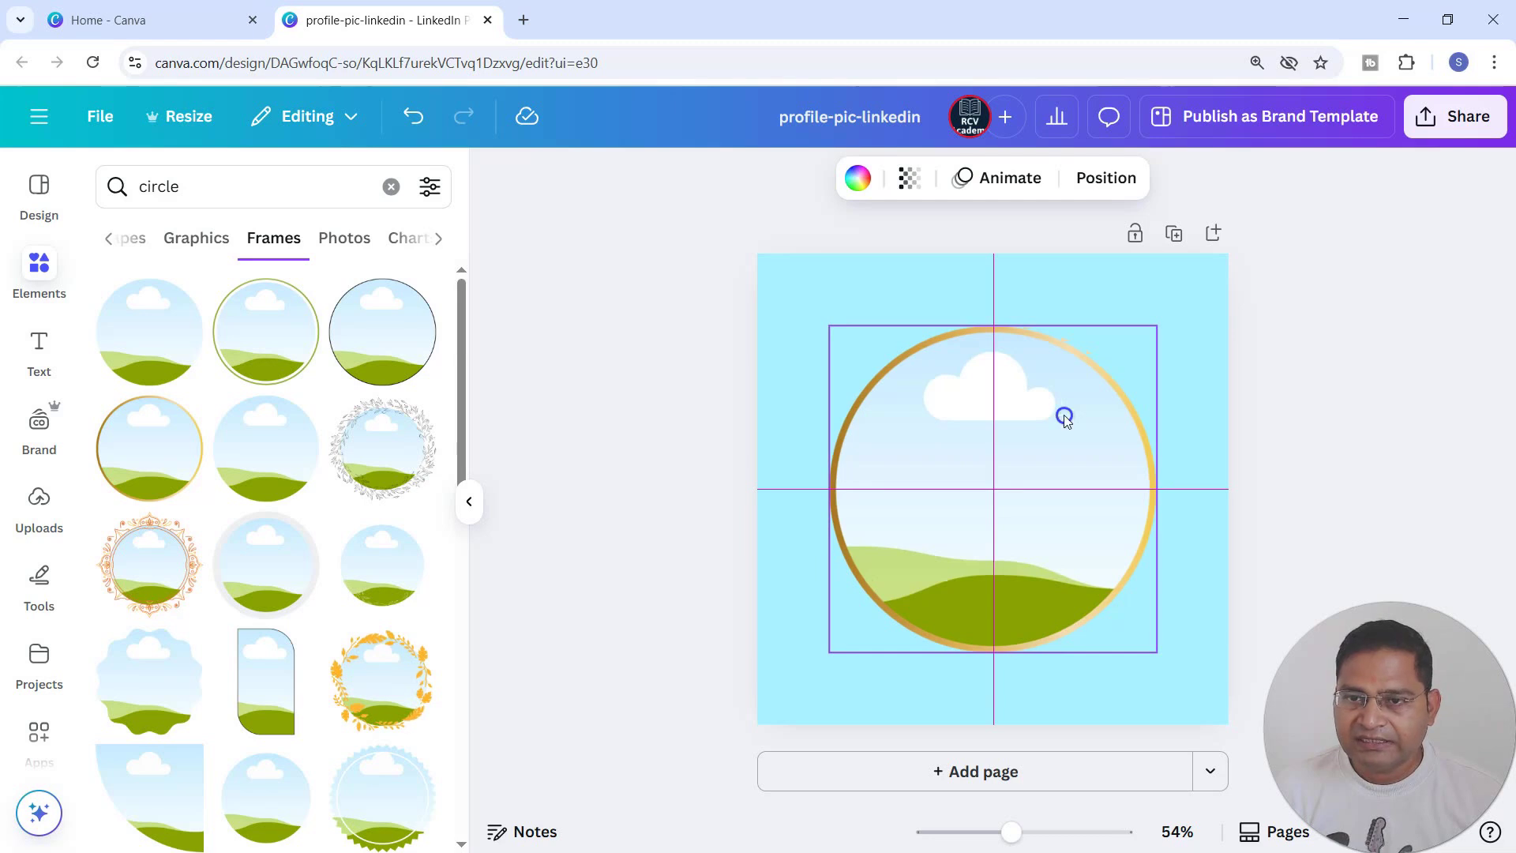
pyautogui.moveTo(1065, 417); pyautogui.dragTo(1064, 416)
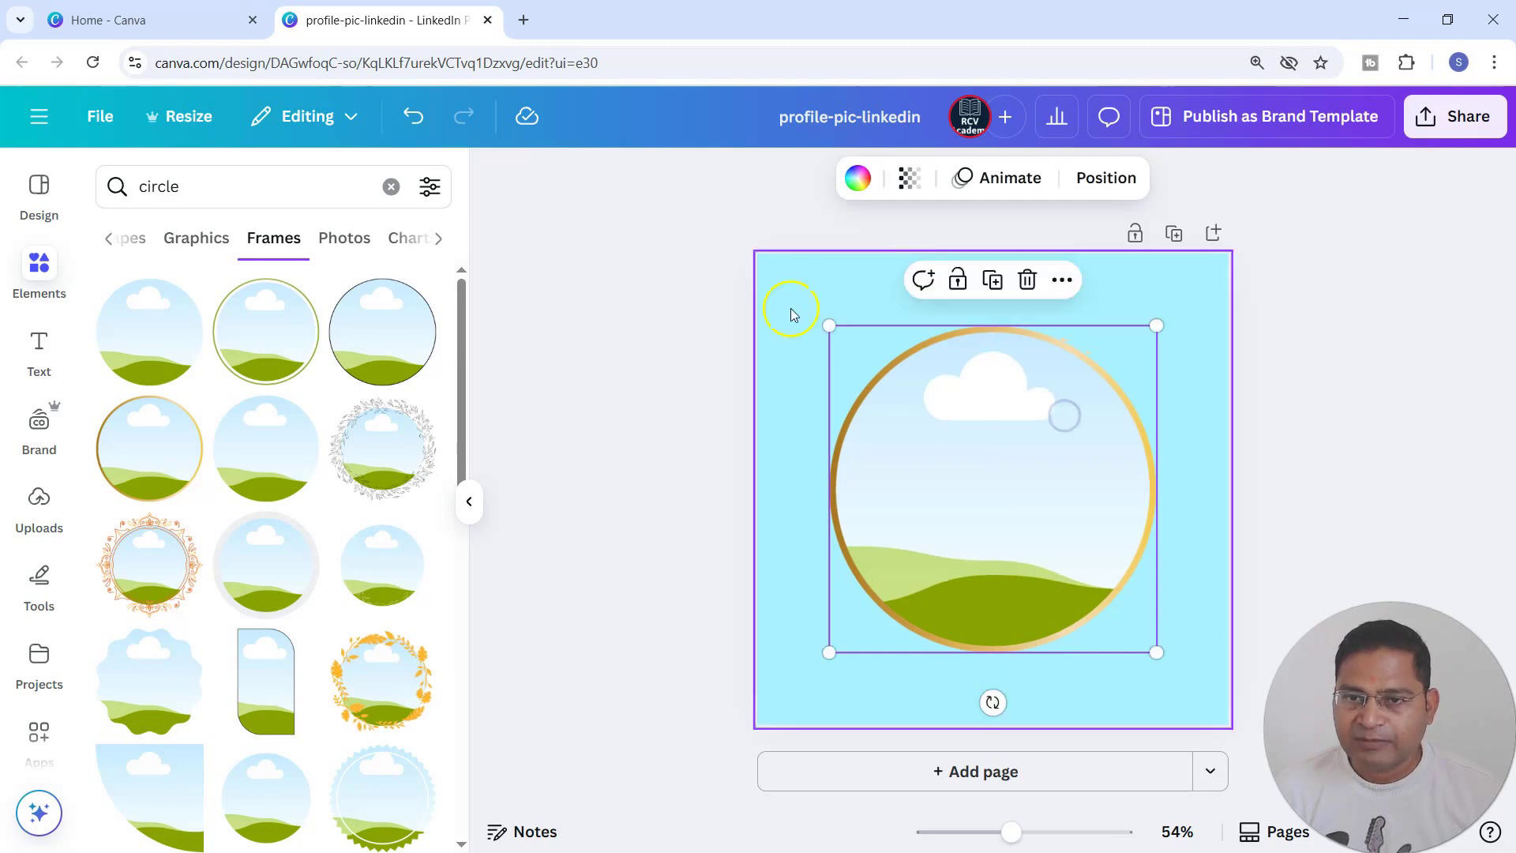
pyautogui.click(1189, 286)
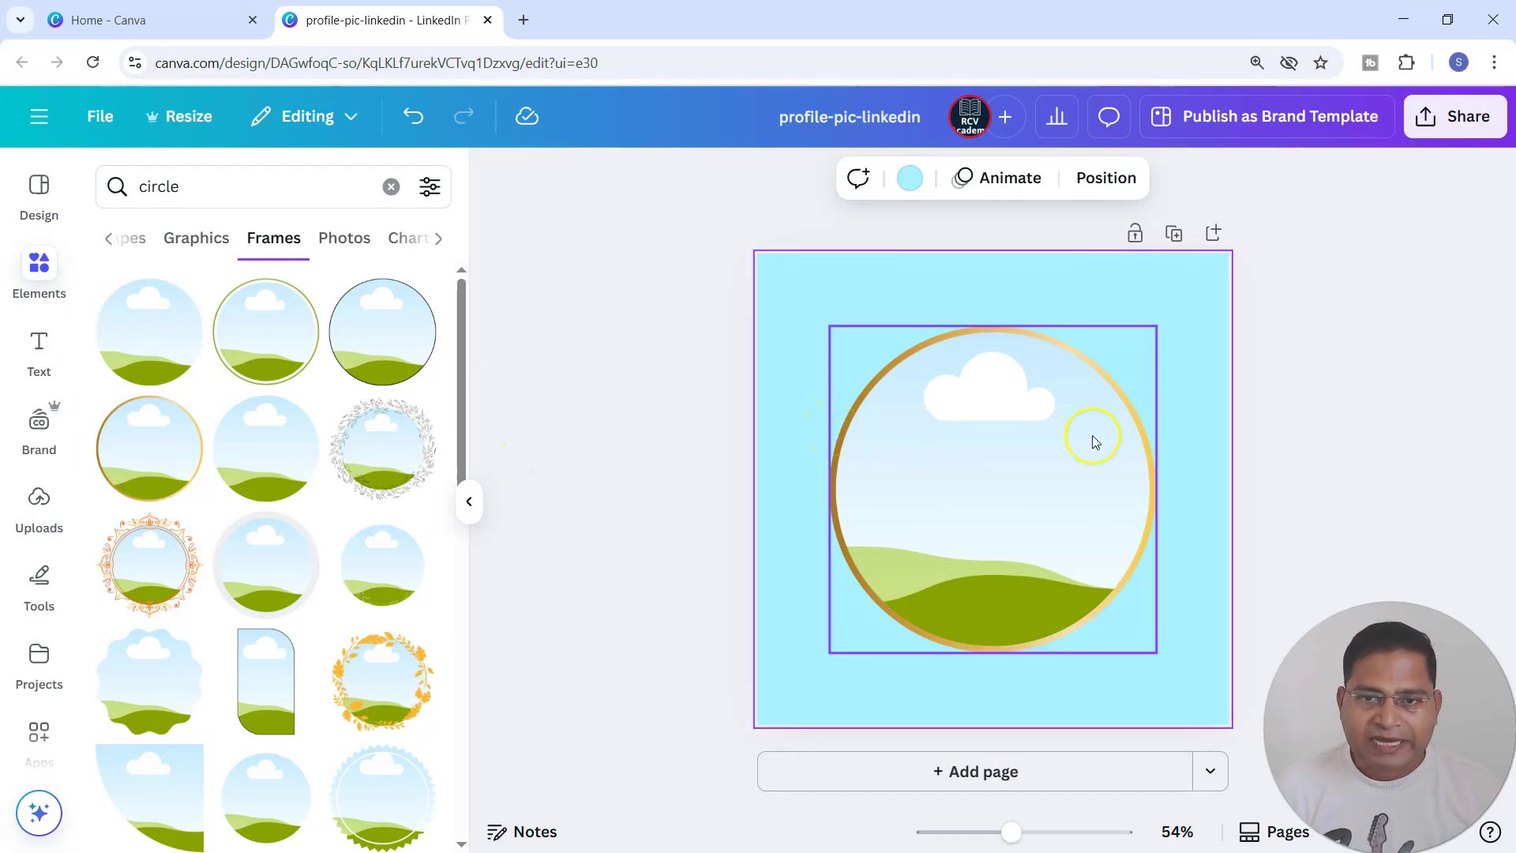
# Upload the image file pic.png from the Desktop folder.
pyautogui.click(39, 502)
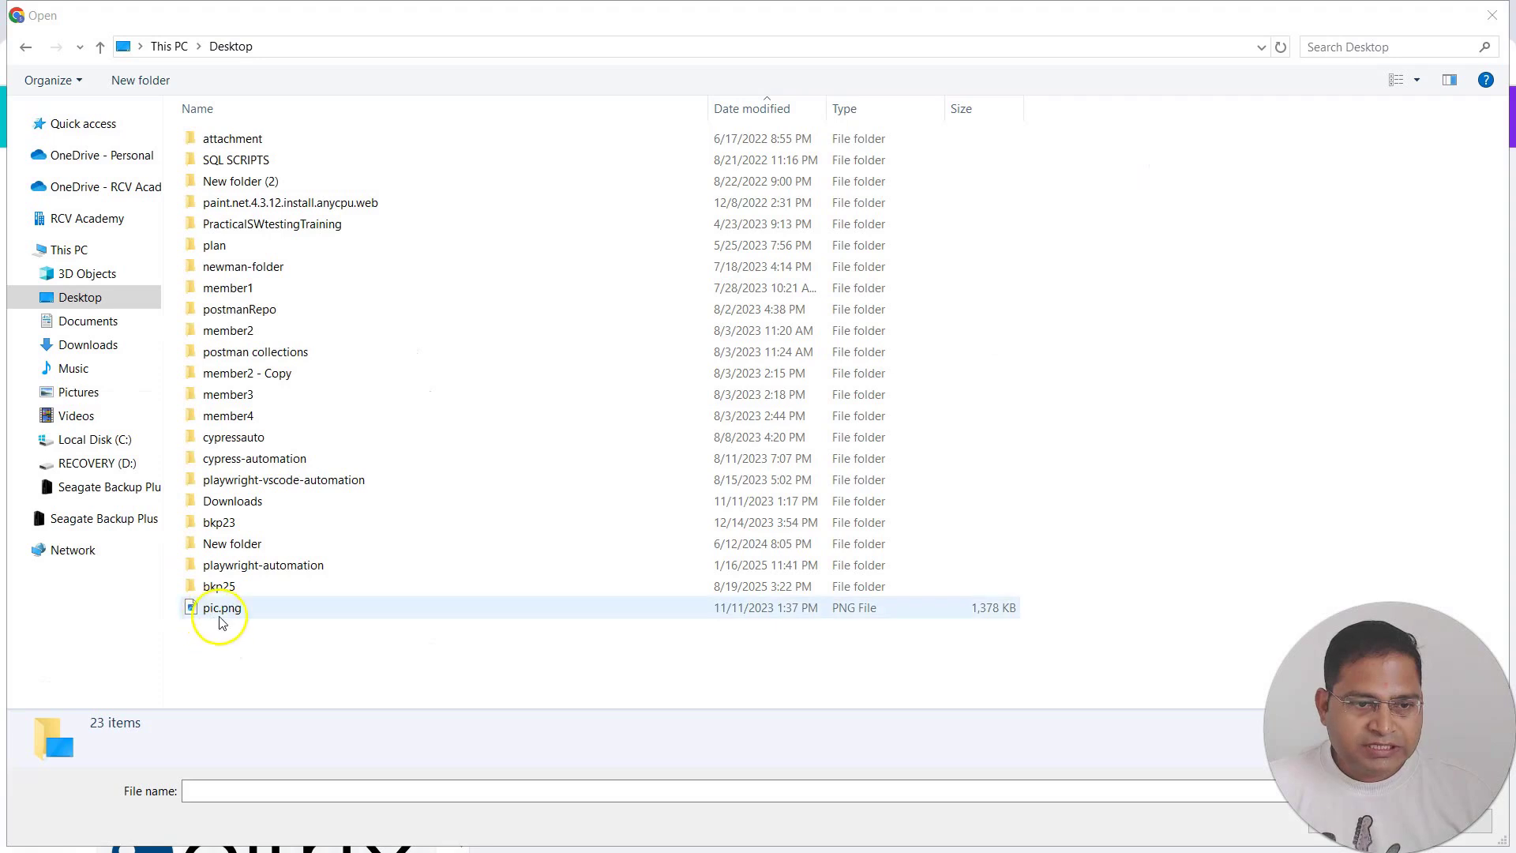
pyautogui.click(221, 609)
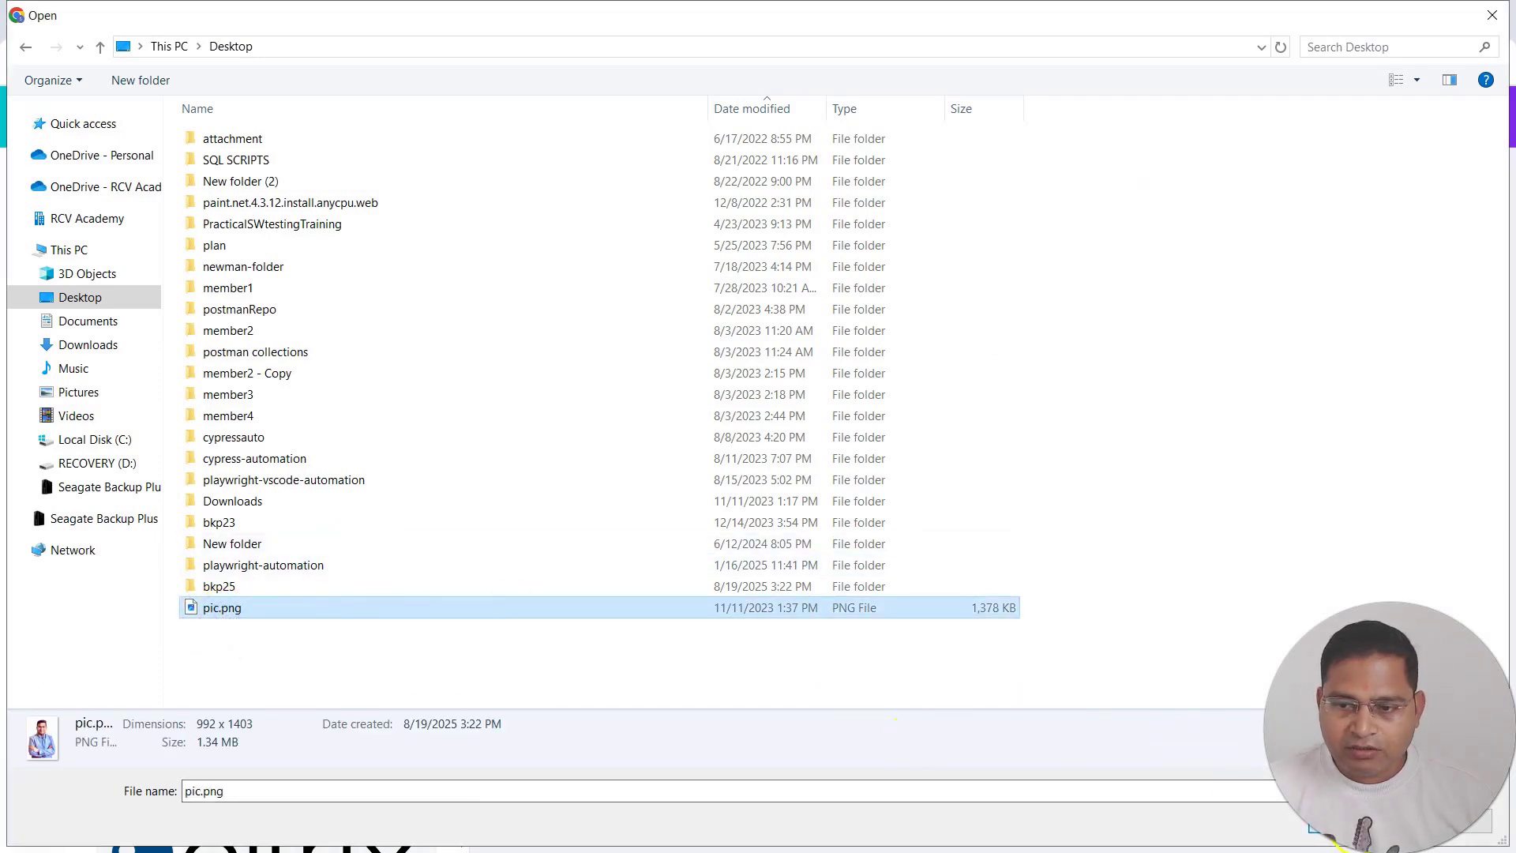
pyautogui.click(1335, 826)
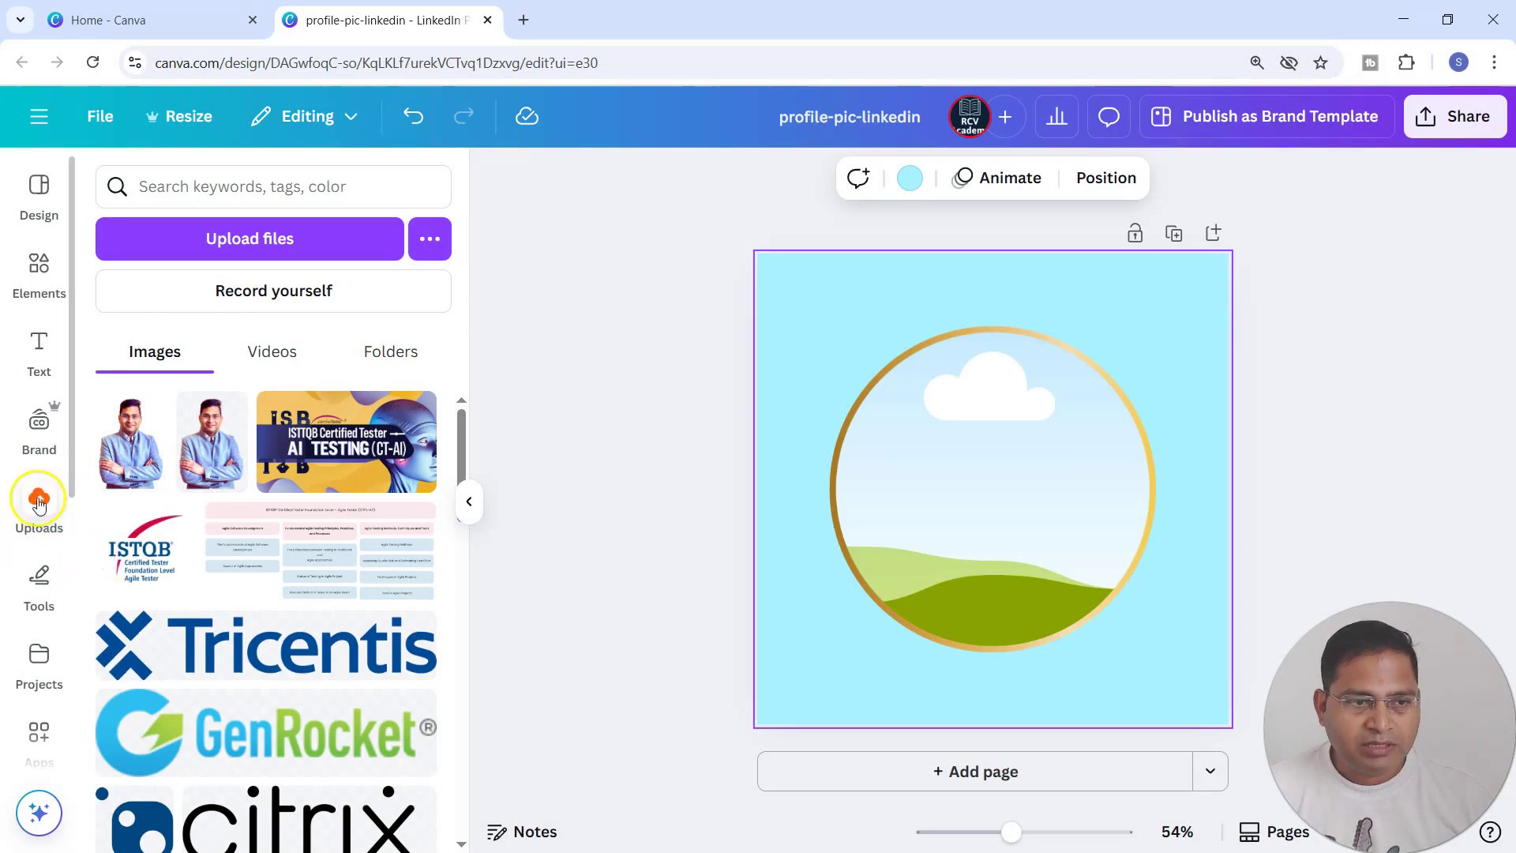
# Add the newly uploaded portrait to the page and remove its background with BG Remover.
pyautogui.click(130, 458)
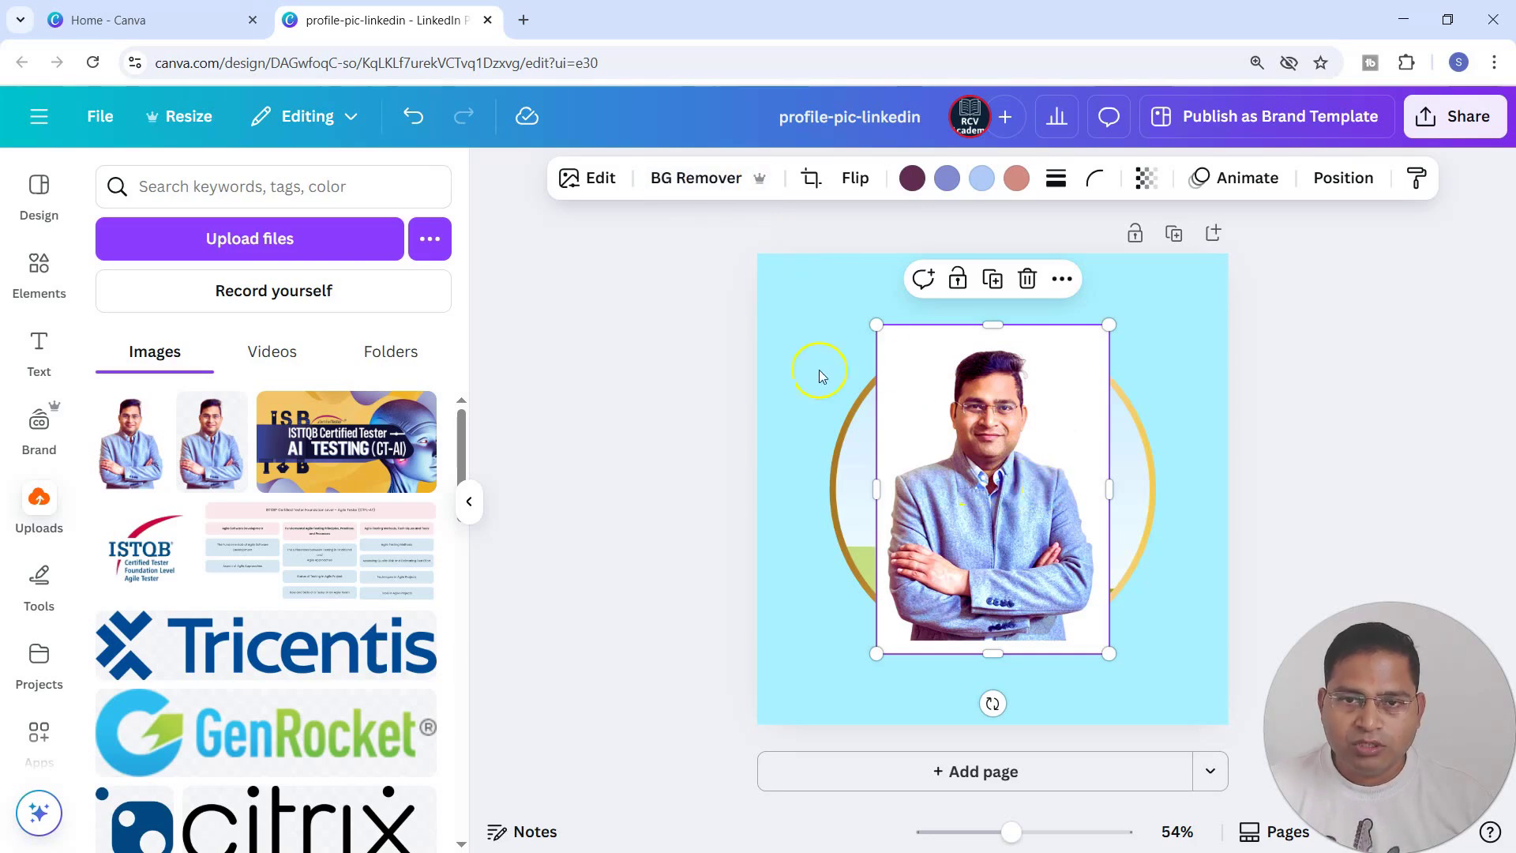
pyautogui.click(710, 177)
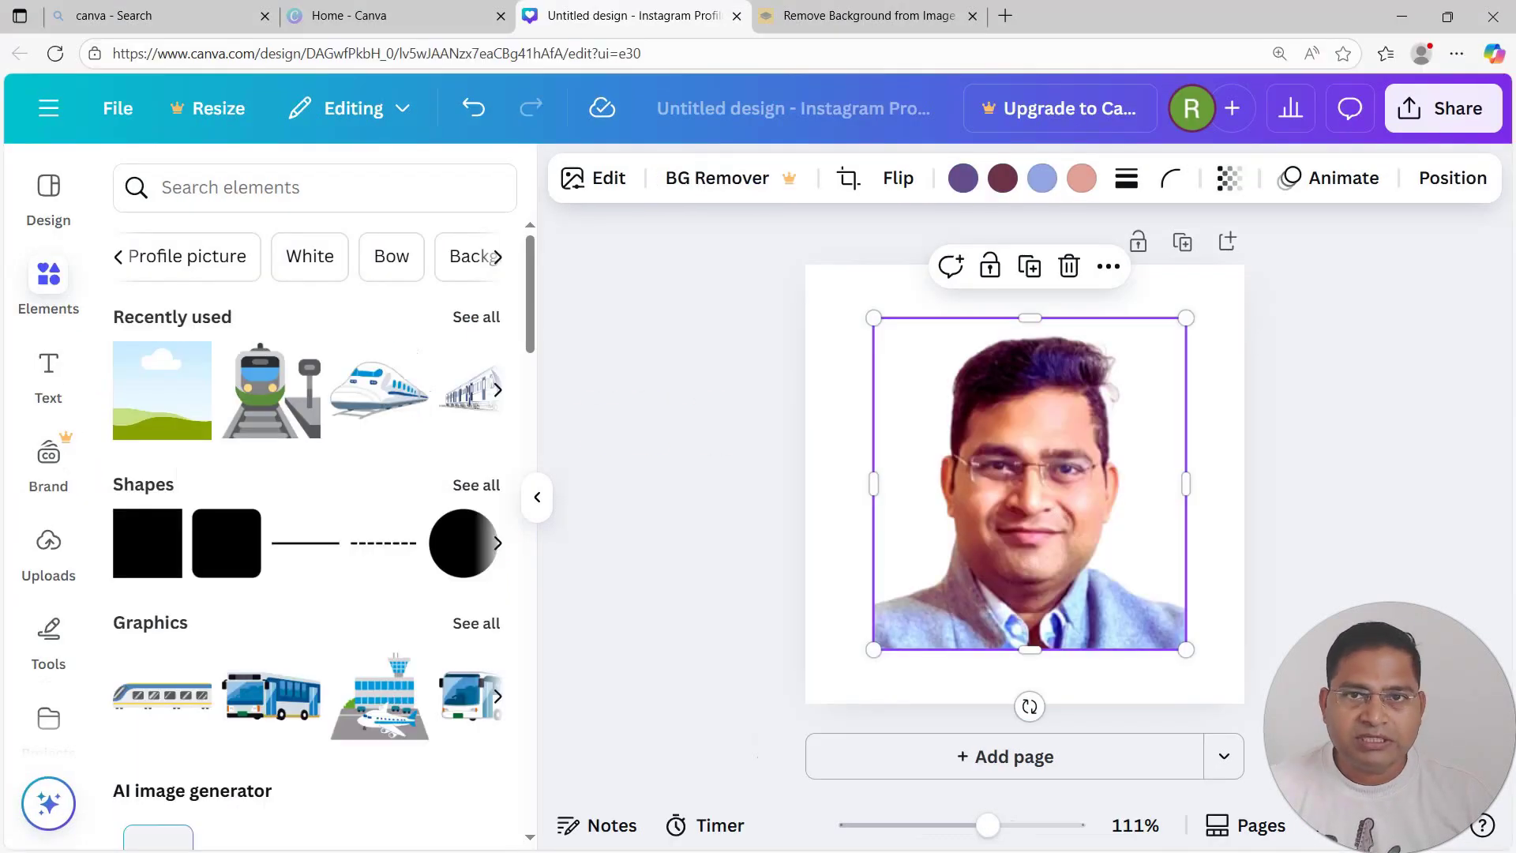
# Switch to the remove.bg website, view the cut-out portrait and the site's home page, and return to the Canva design.
pyautogui.click(875, 19)
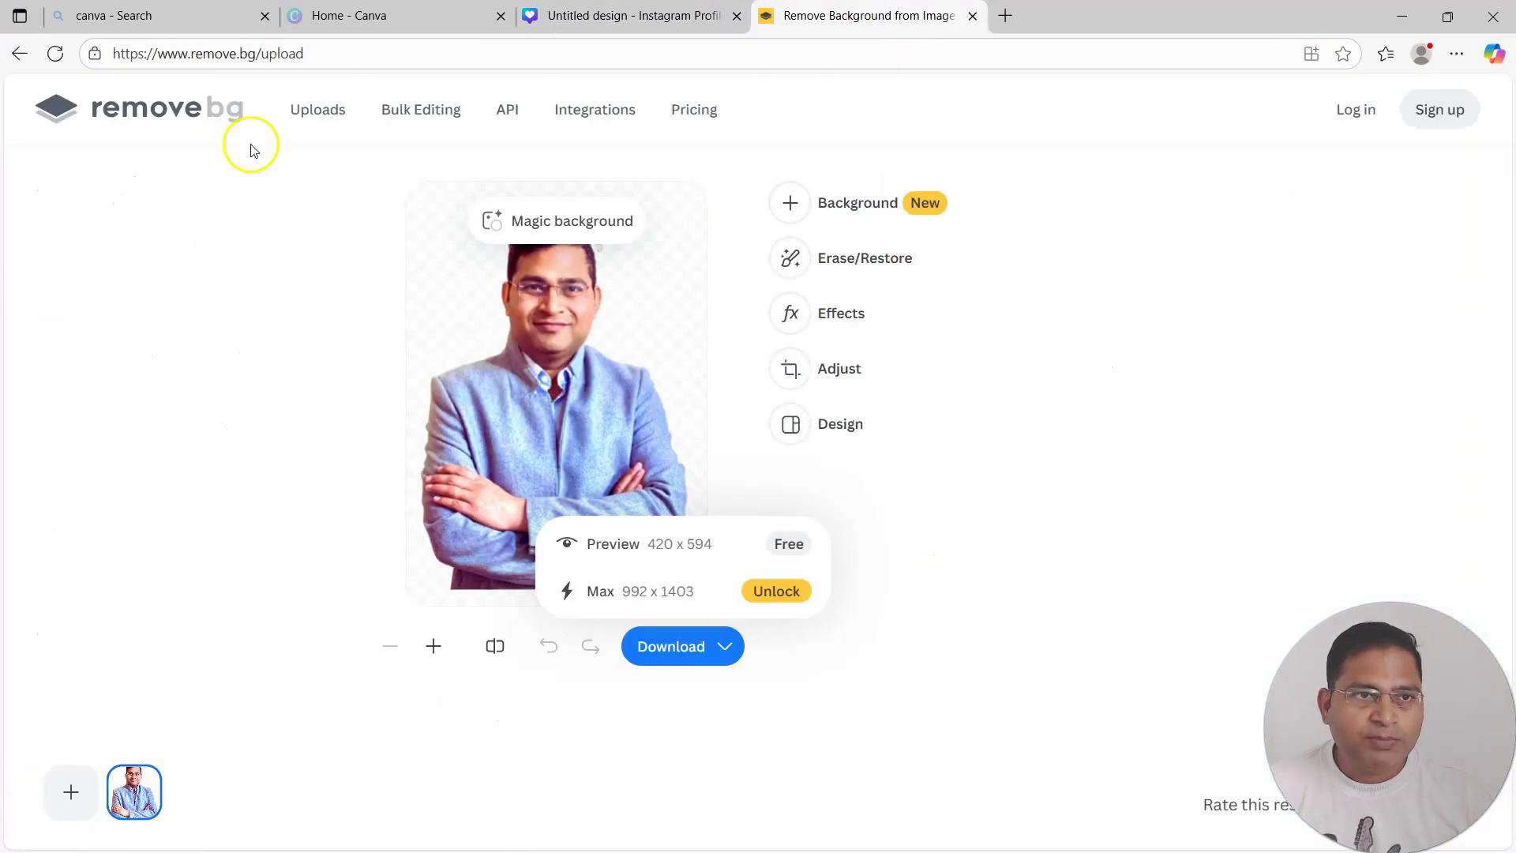
pyautogui.click(232, 393)
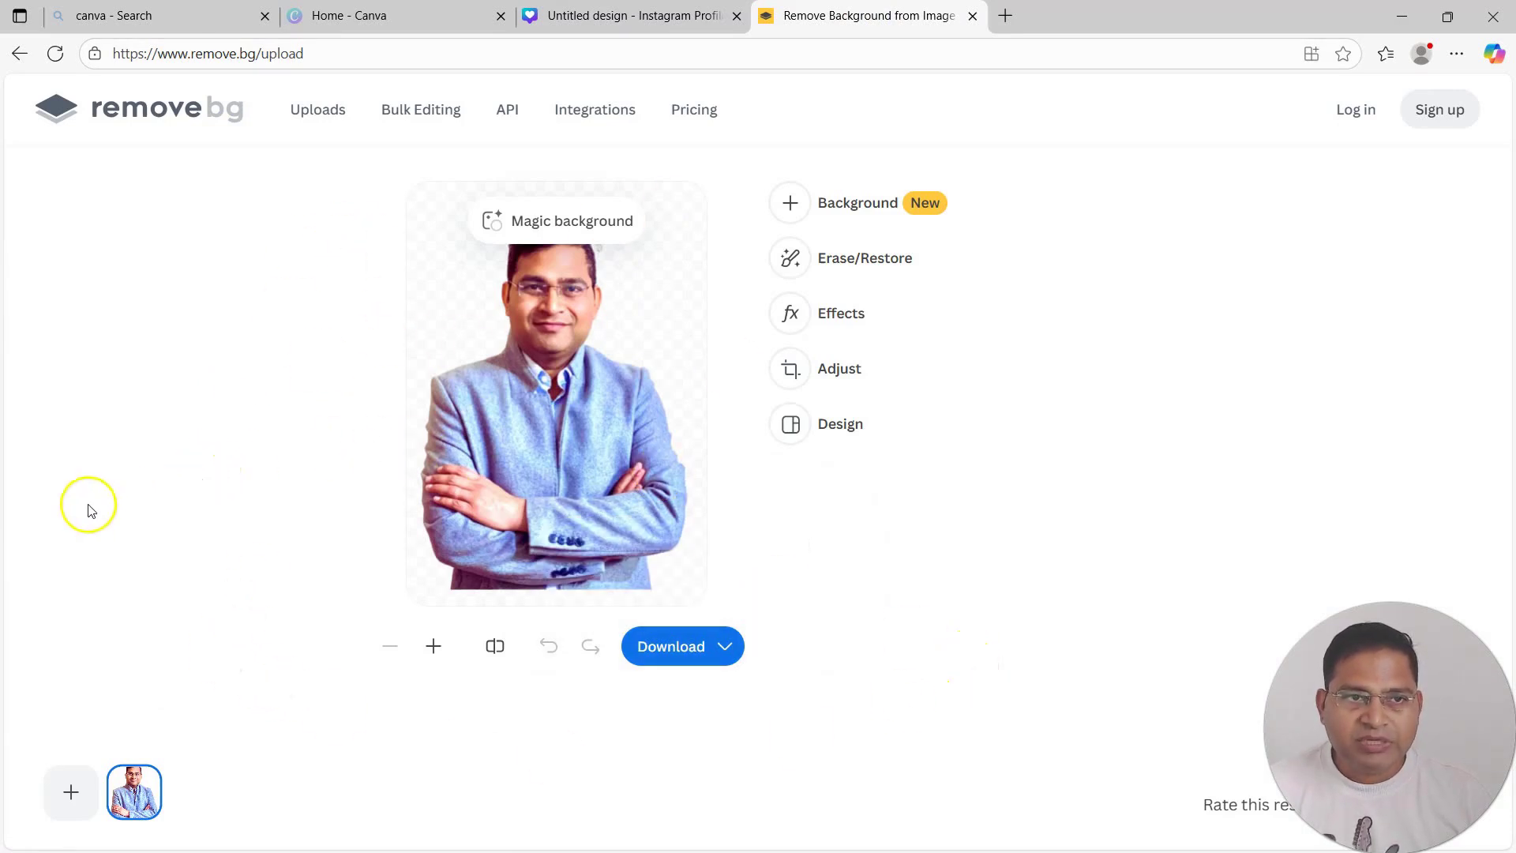
pyautogui.click(196, 107)
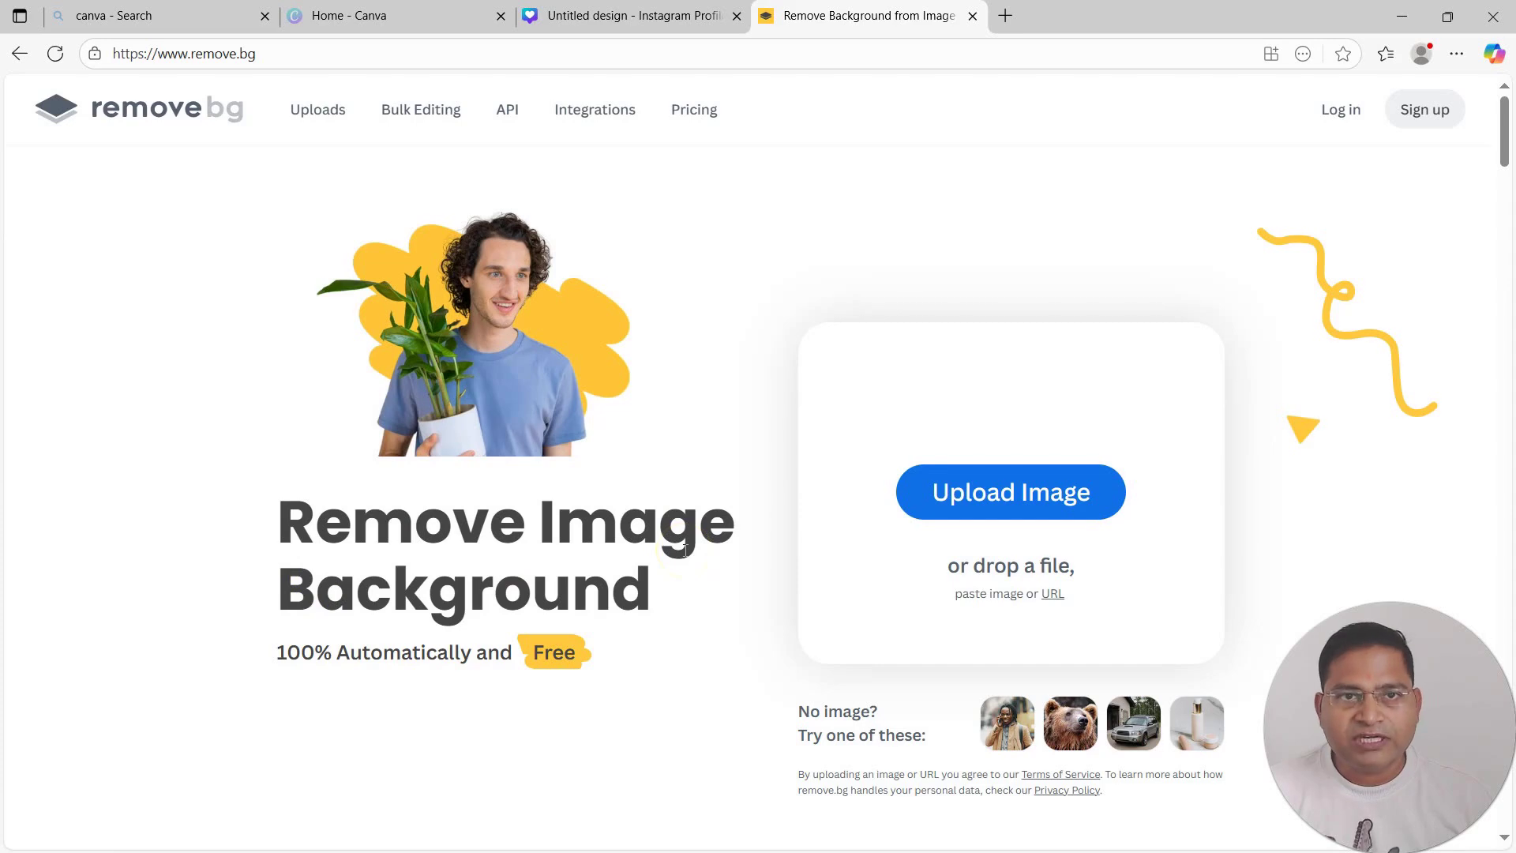
pyautogui.click(1395, 19)
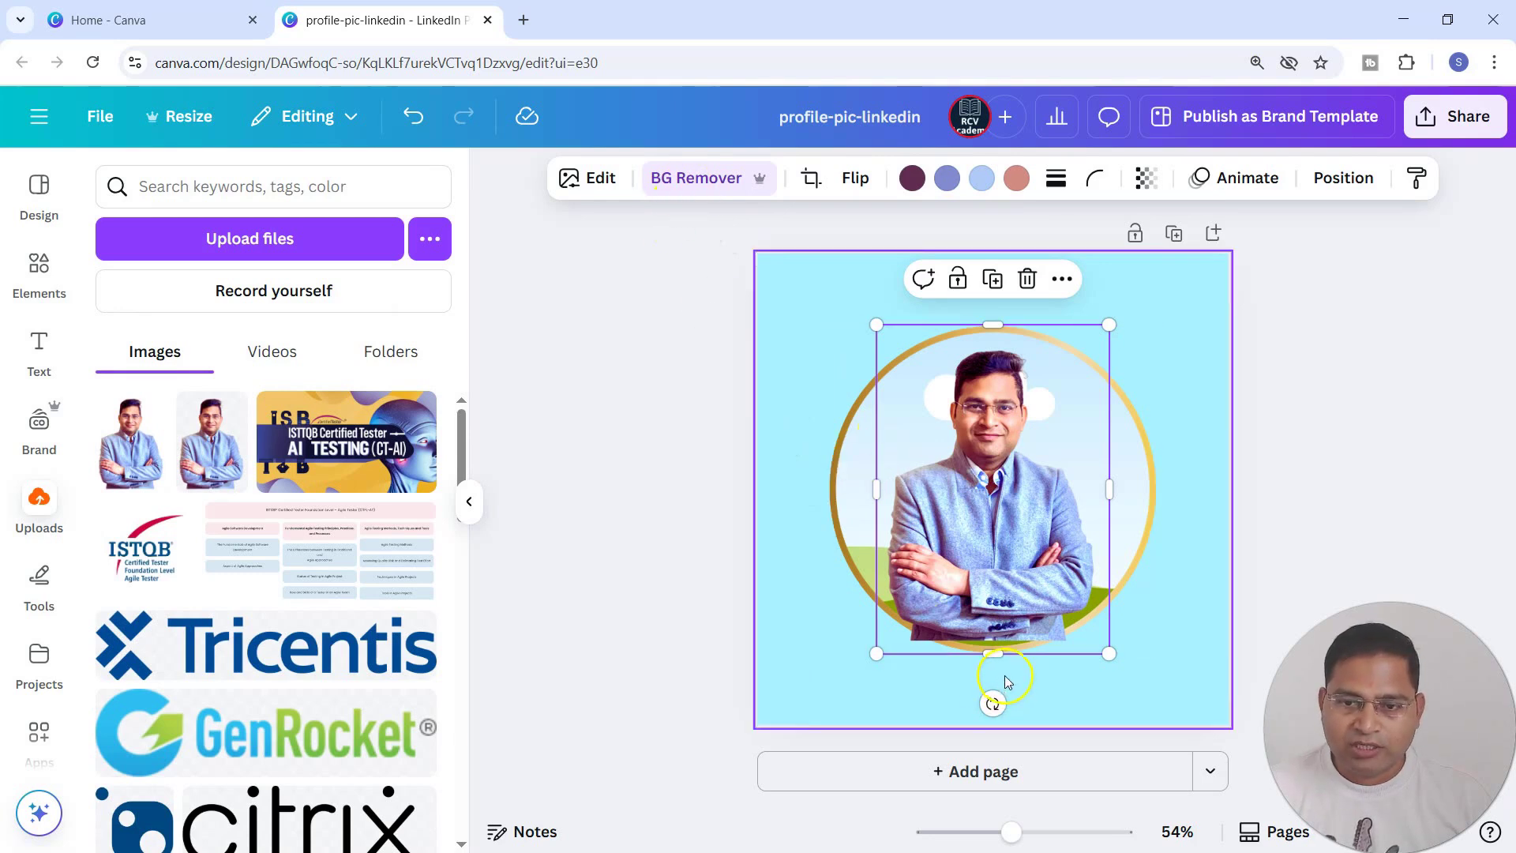
# Crop the portrait's lower part up to the chest and trim the empty space above the head.
pyautogui.click(819, 641)
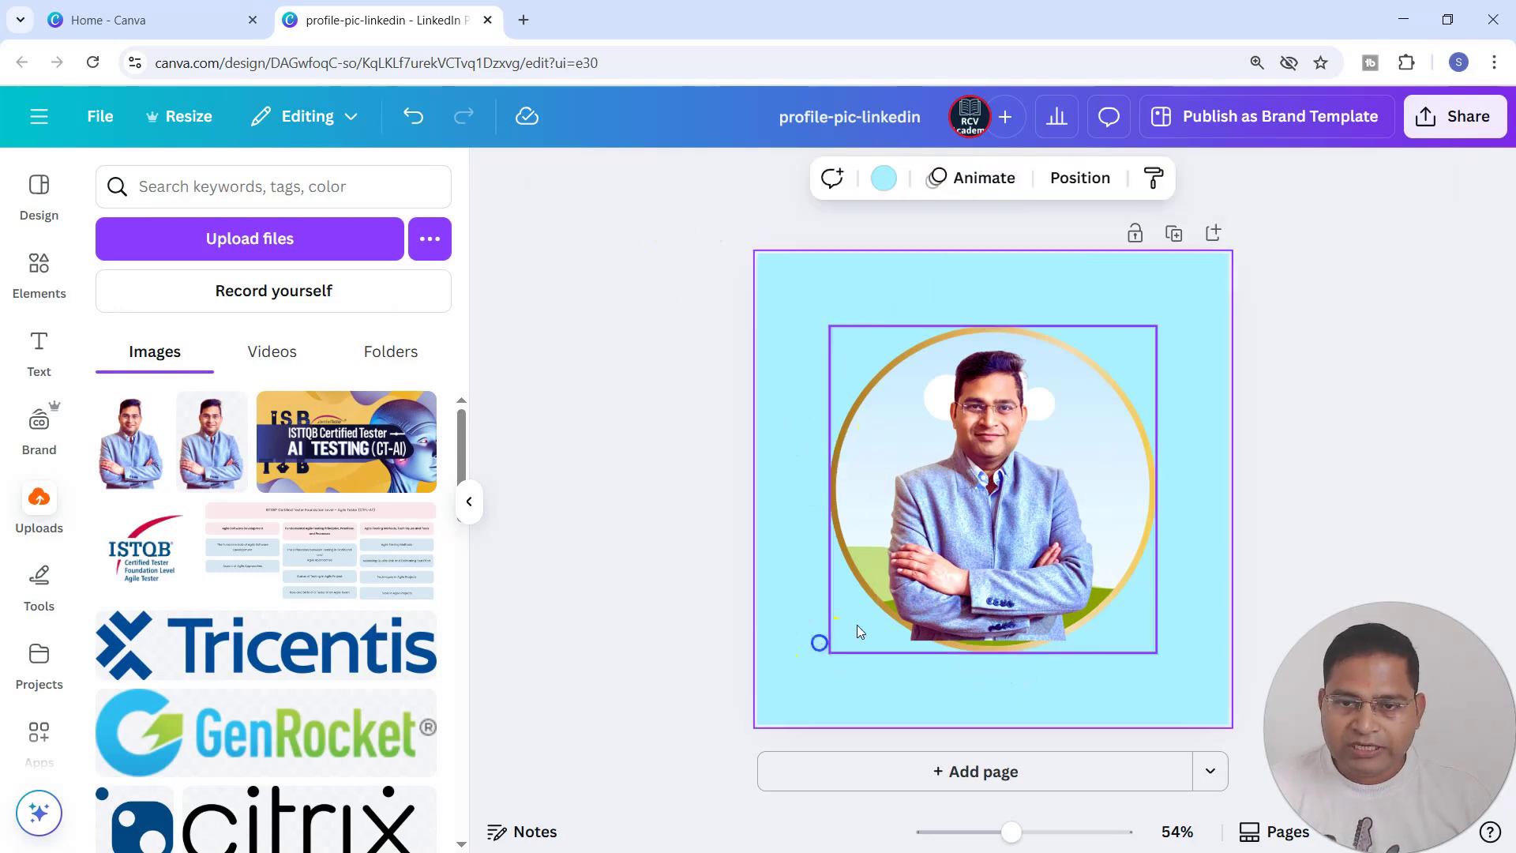
pyautogui.click(942, 494)
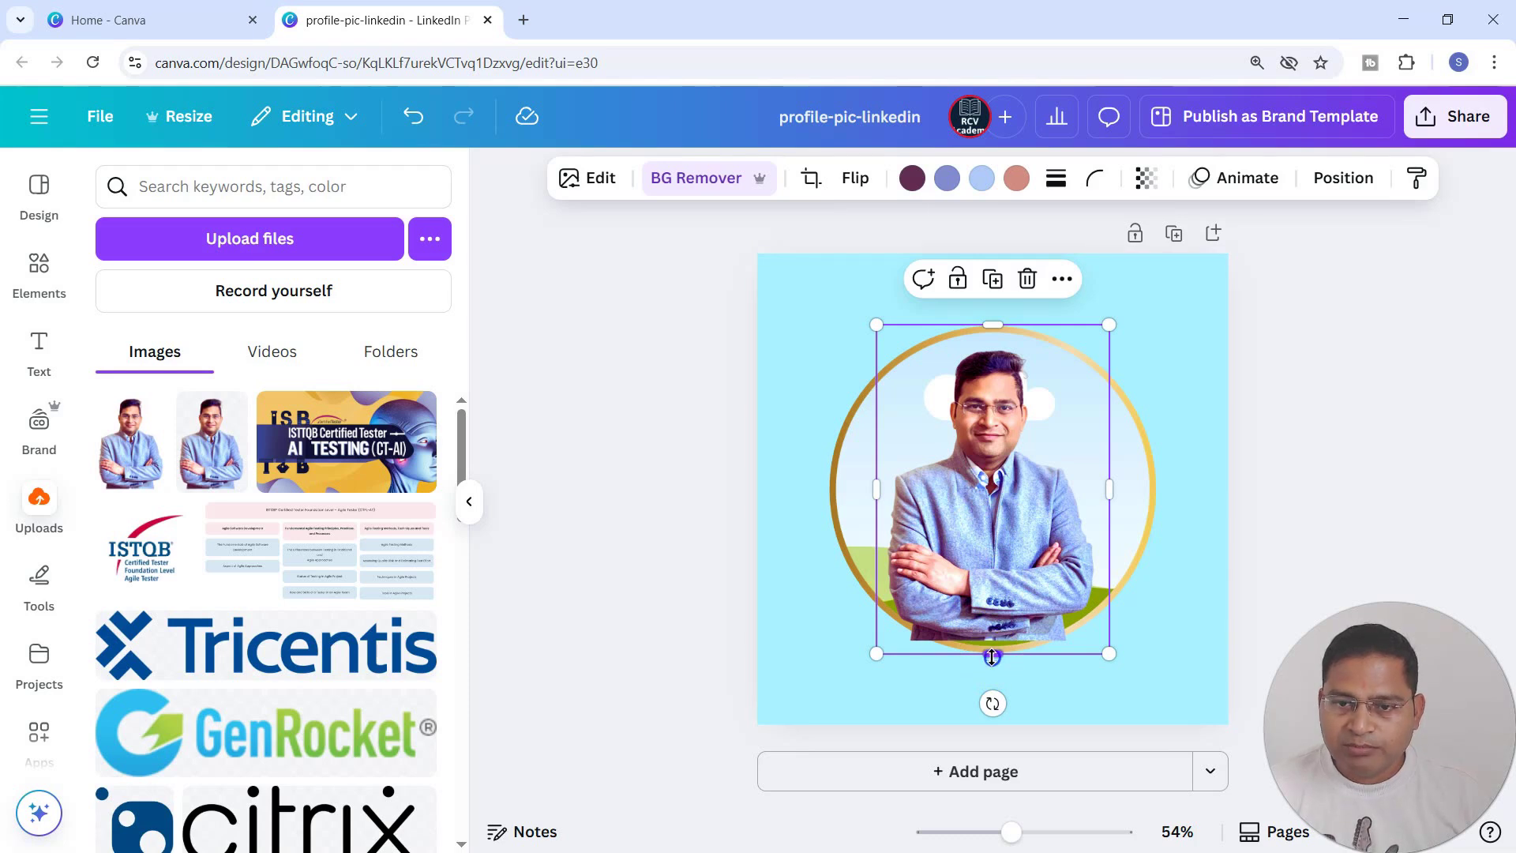
pyautogui.moveTo(995, 649); pyautogui.dragTo(1004, 510)
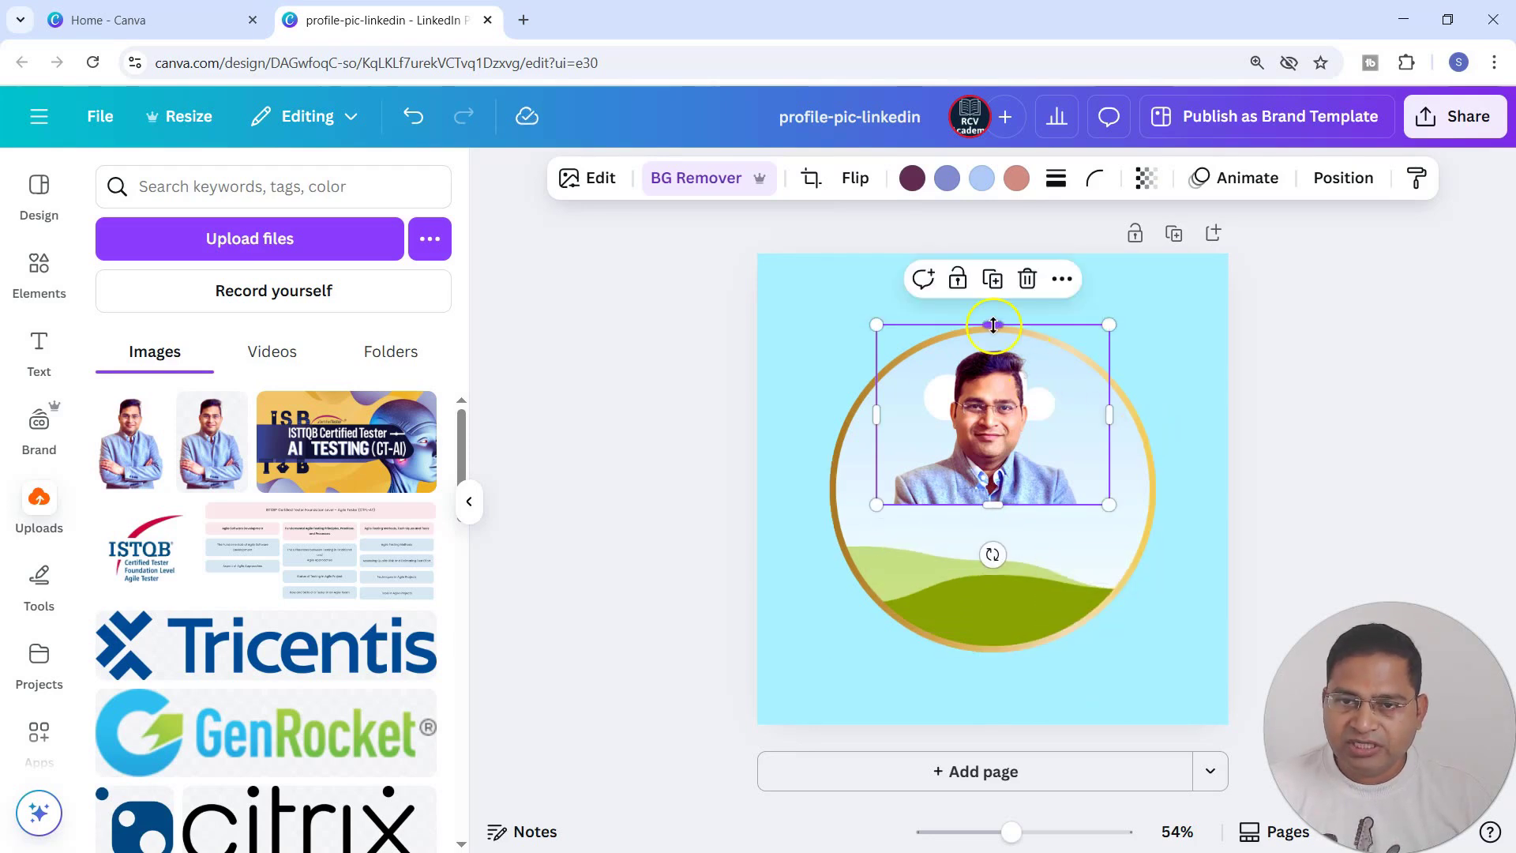
pyautogui.moveTo(994, 330); pyautogui.dragTo(993, 341)
# Trim the empty space on both sides of the portrait so the crop fits closely around the shoulders.
pyautogui.click(1111, 420)
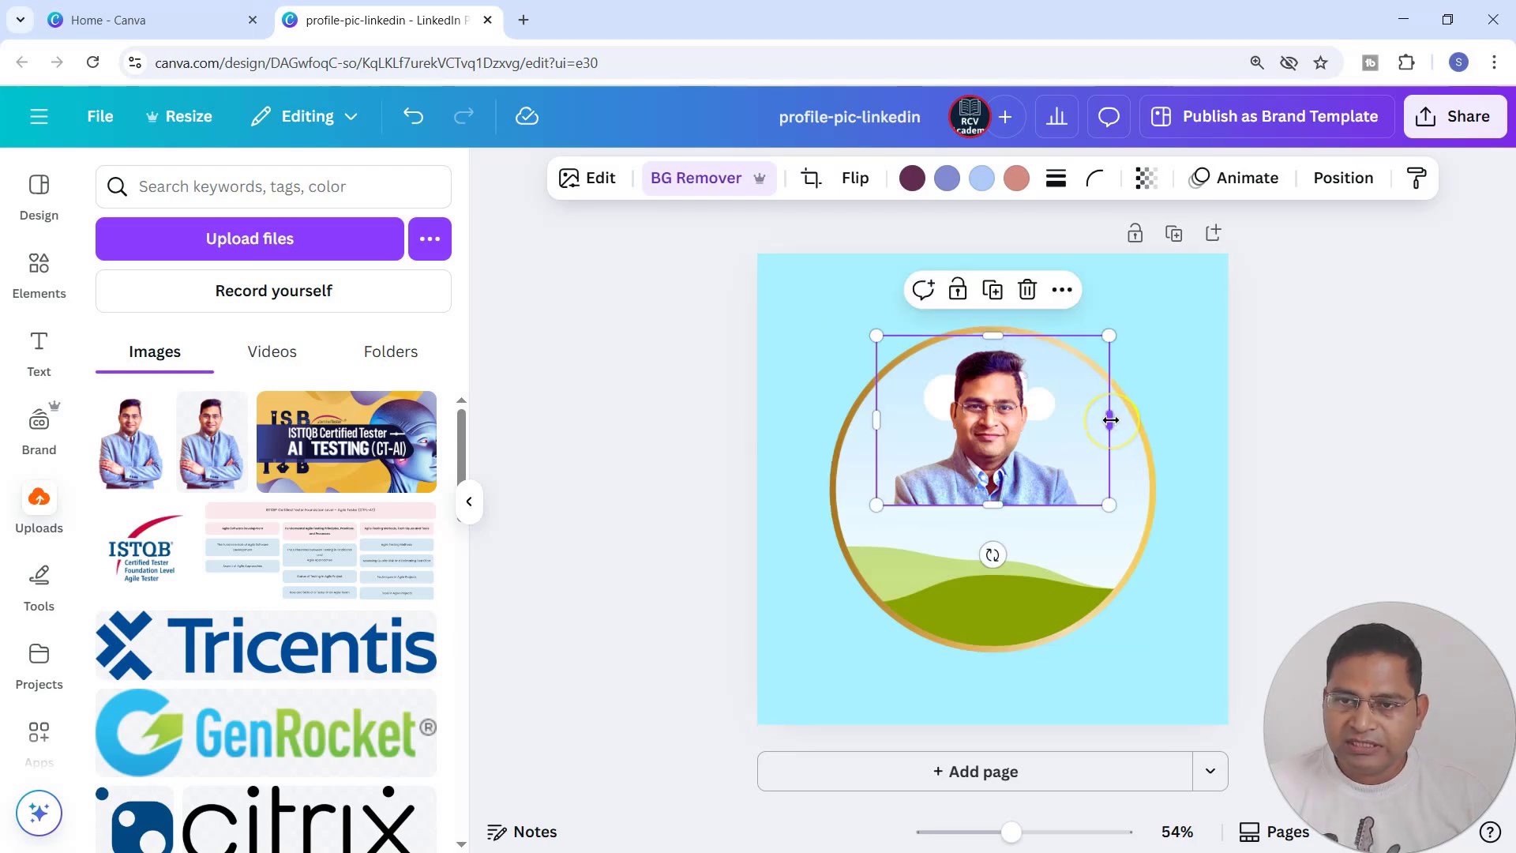
pyautogui.click(1107, 420)
pyautogui.moveTo(1111, 420); pyautogui.dragTo(1087, 422)
pyautogui.click(898, 427)
pyautogui.moveTo(882, 422); pyautogui.dragTo(896, 423)
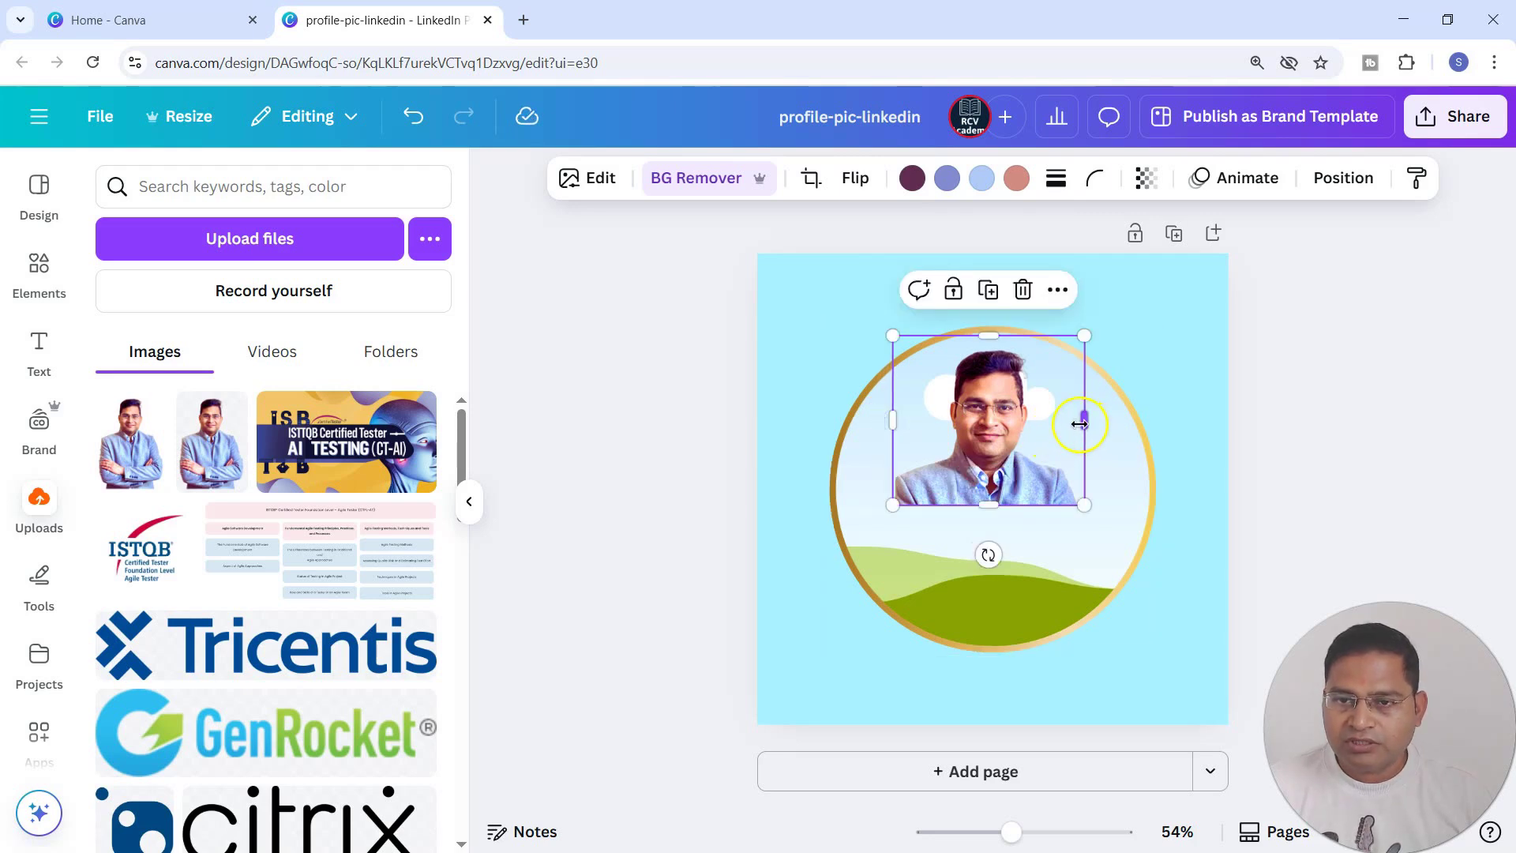
pyautogui.moveTo(1084, 421); pyautogui.dragTo(1077, 423)
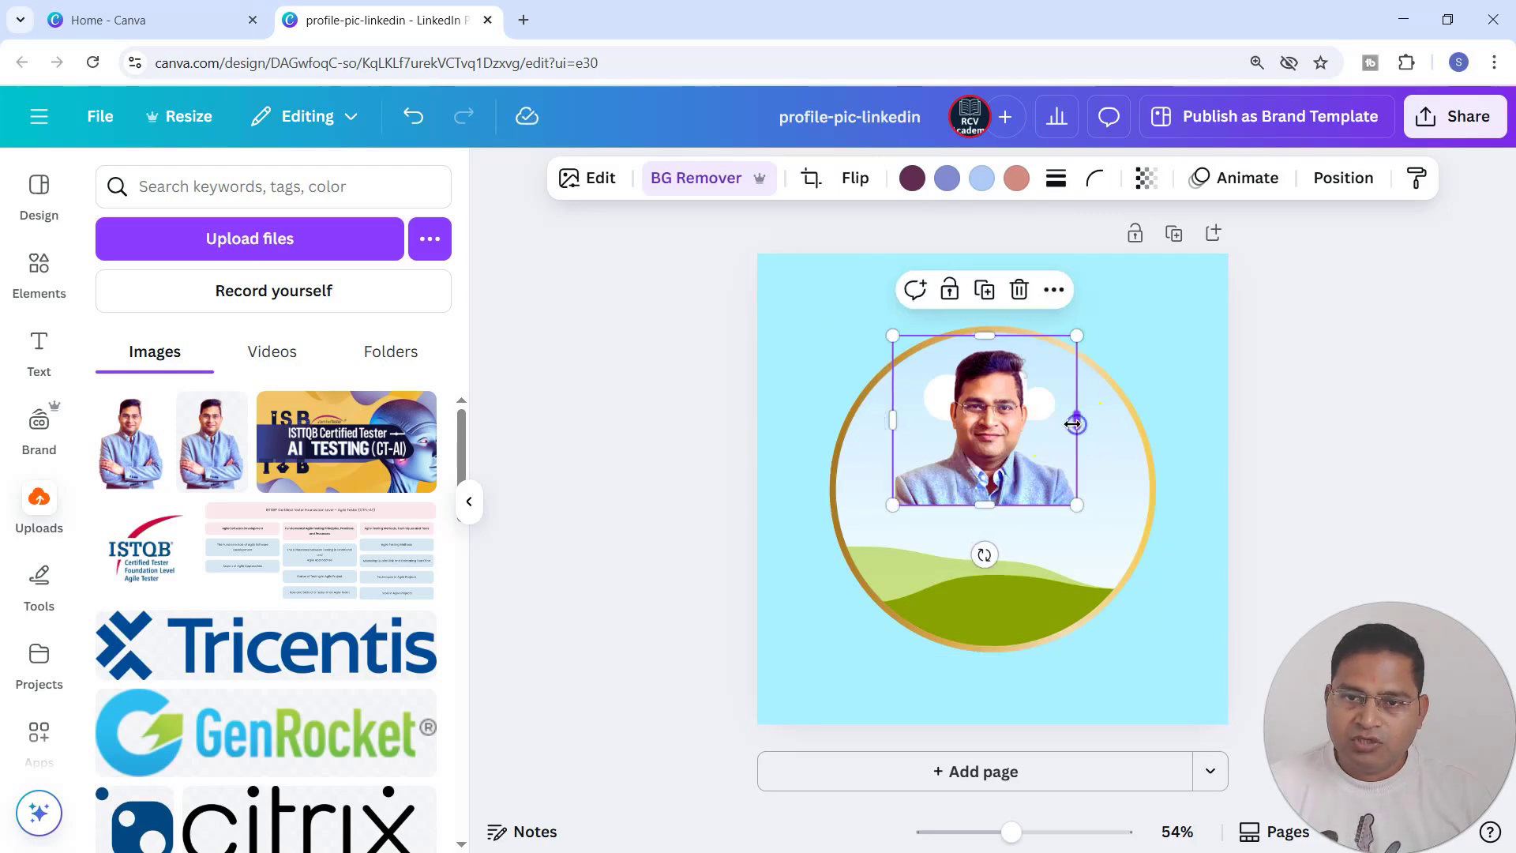
pyautogui.click(1190, 334)
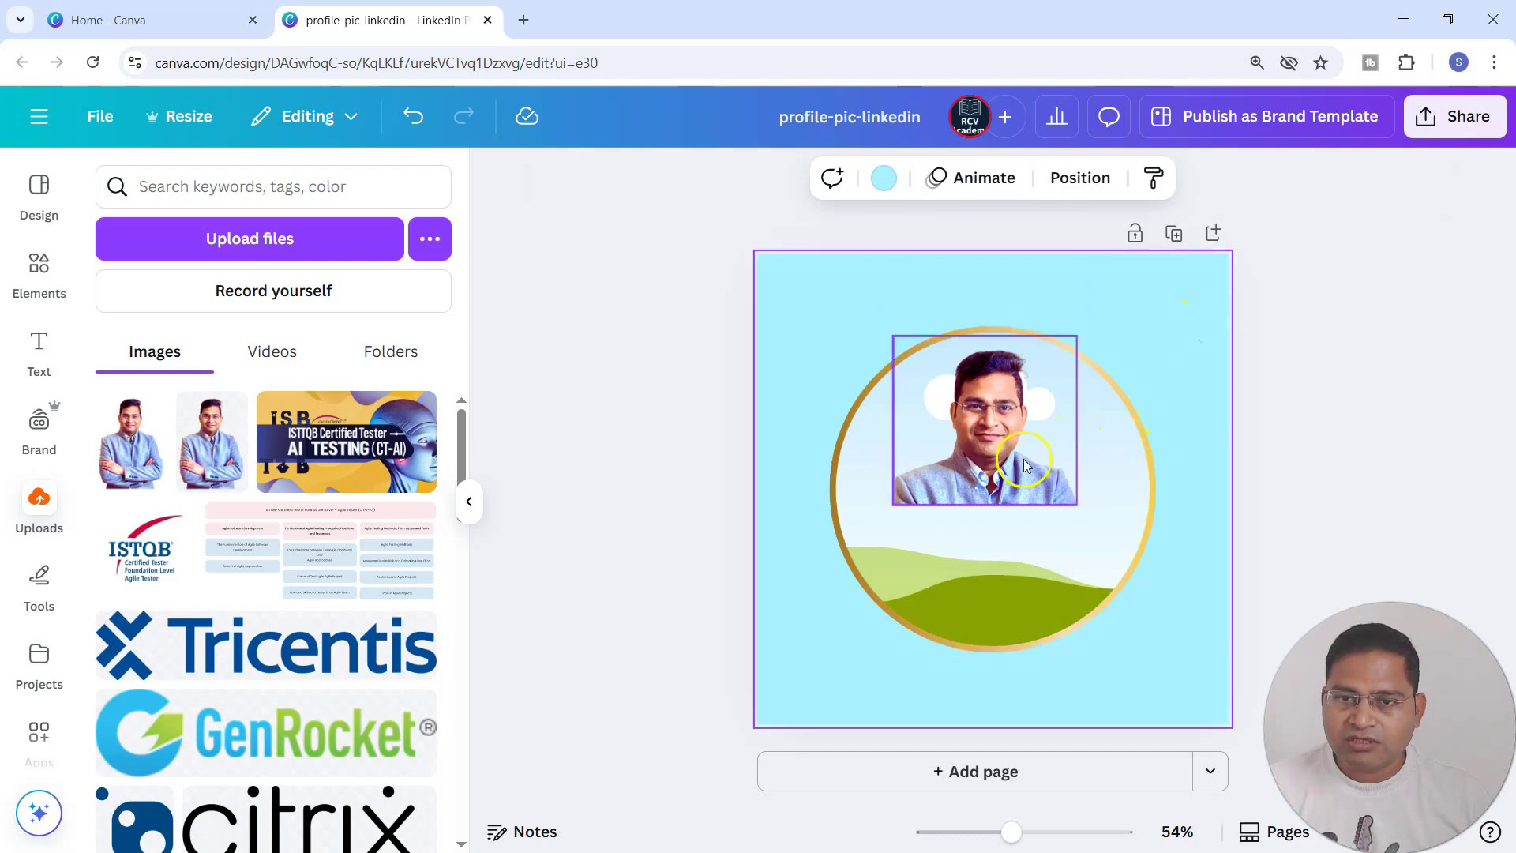
# Drop the cropped portrait into the gold circle frame so that it fills the frame.
pyautogui.click(1007, 414)
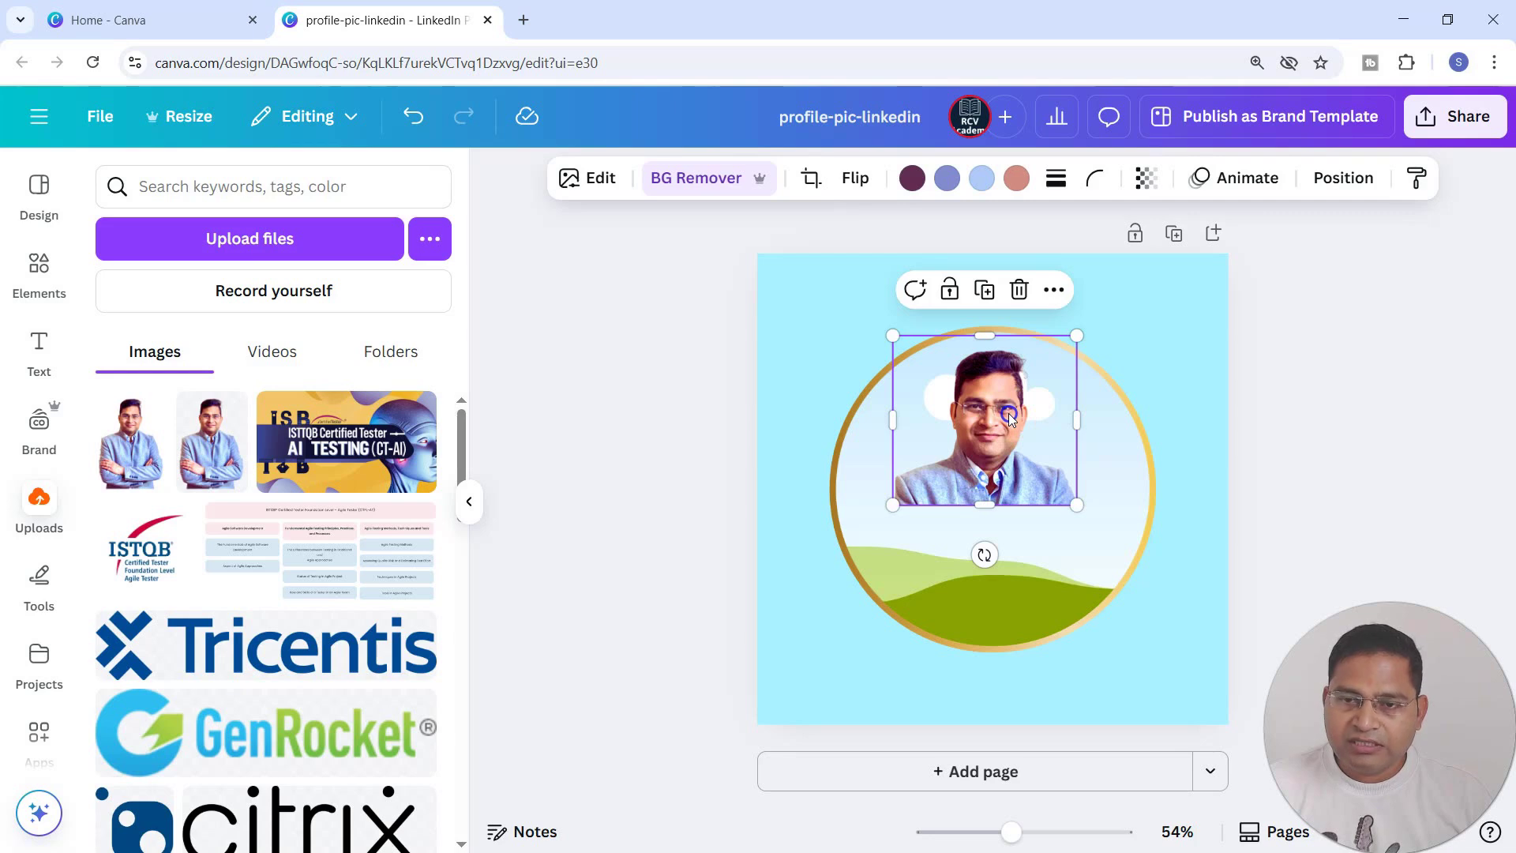
pyautogui.moveTo(1008, 414); pyautogui.dragTo(1010, 459)
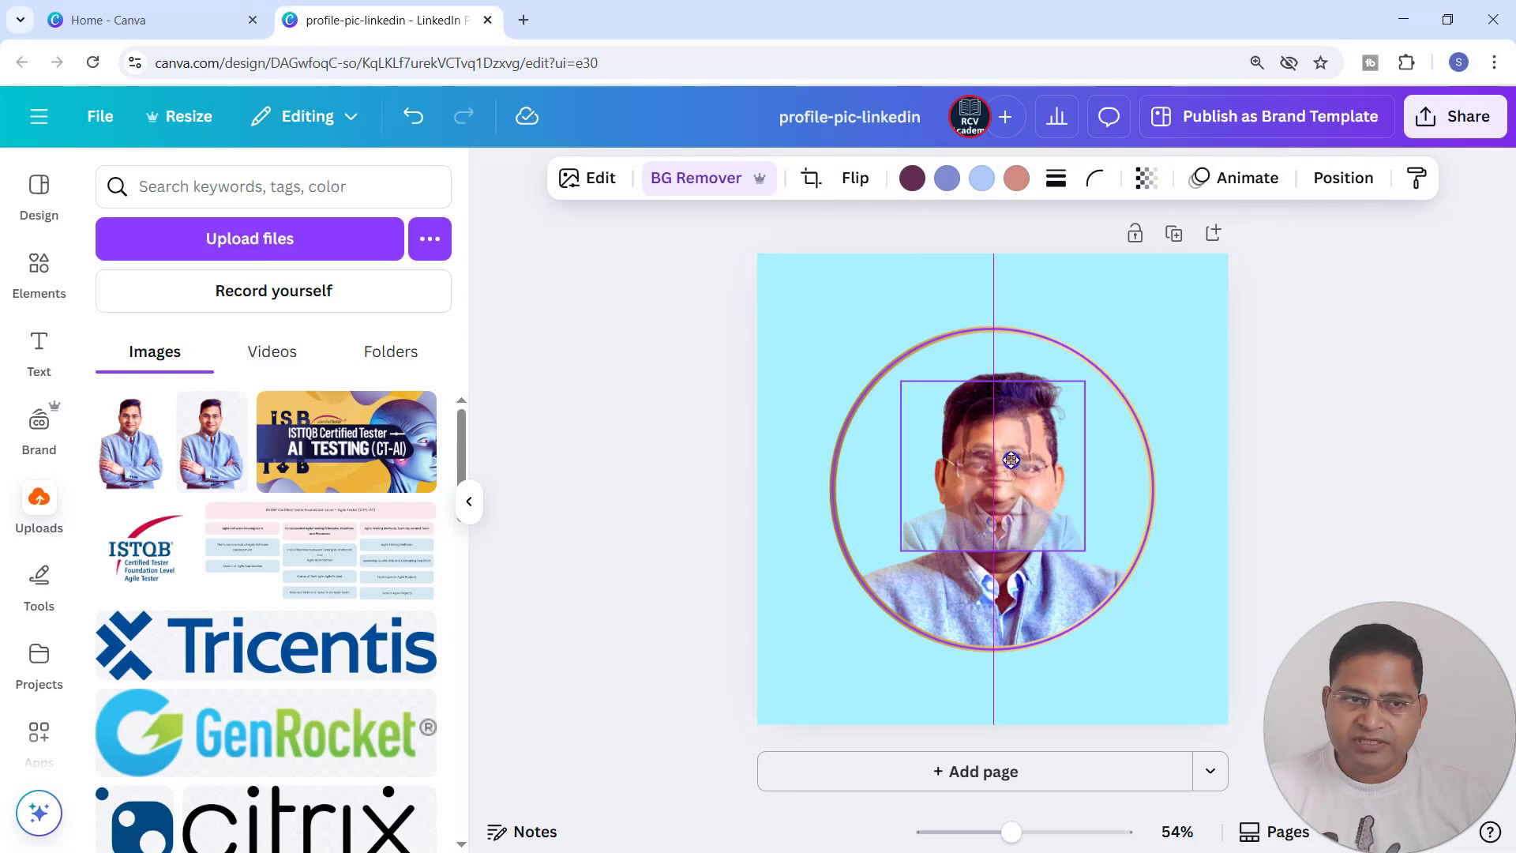
pyautogui.moveTo(1010, 459); pyautogui.dragTo(1010, 460)
pyautogui.click(884, 281)
pyautogui.click(39, 270)
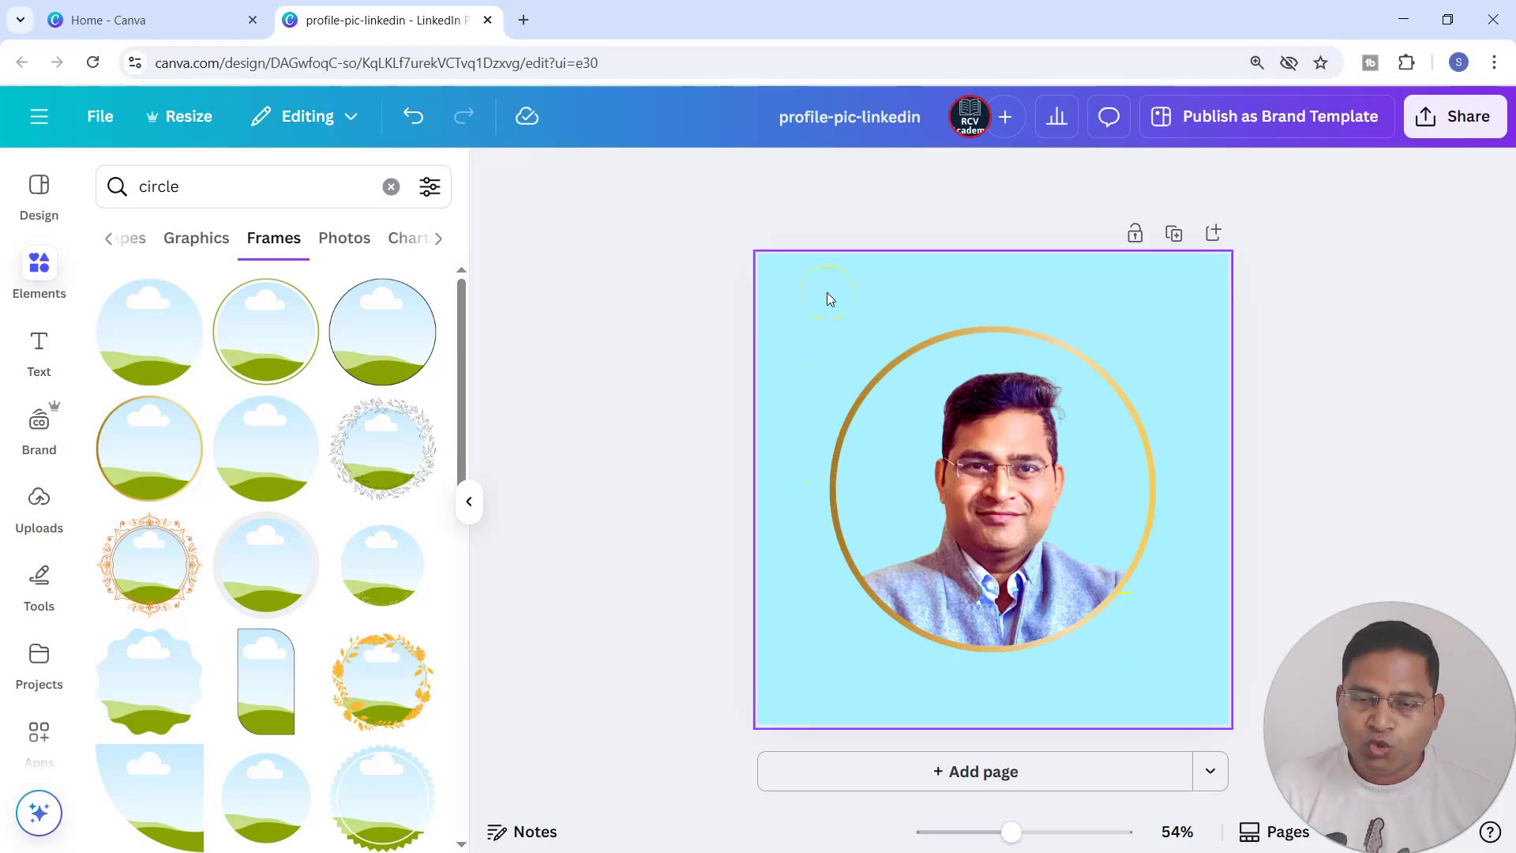
# Apply the Glow shadow effect to the portrait in the circle frame.
pyautogui.click(1004, 495)
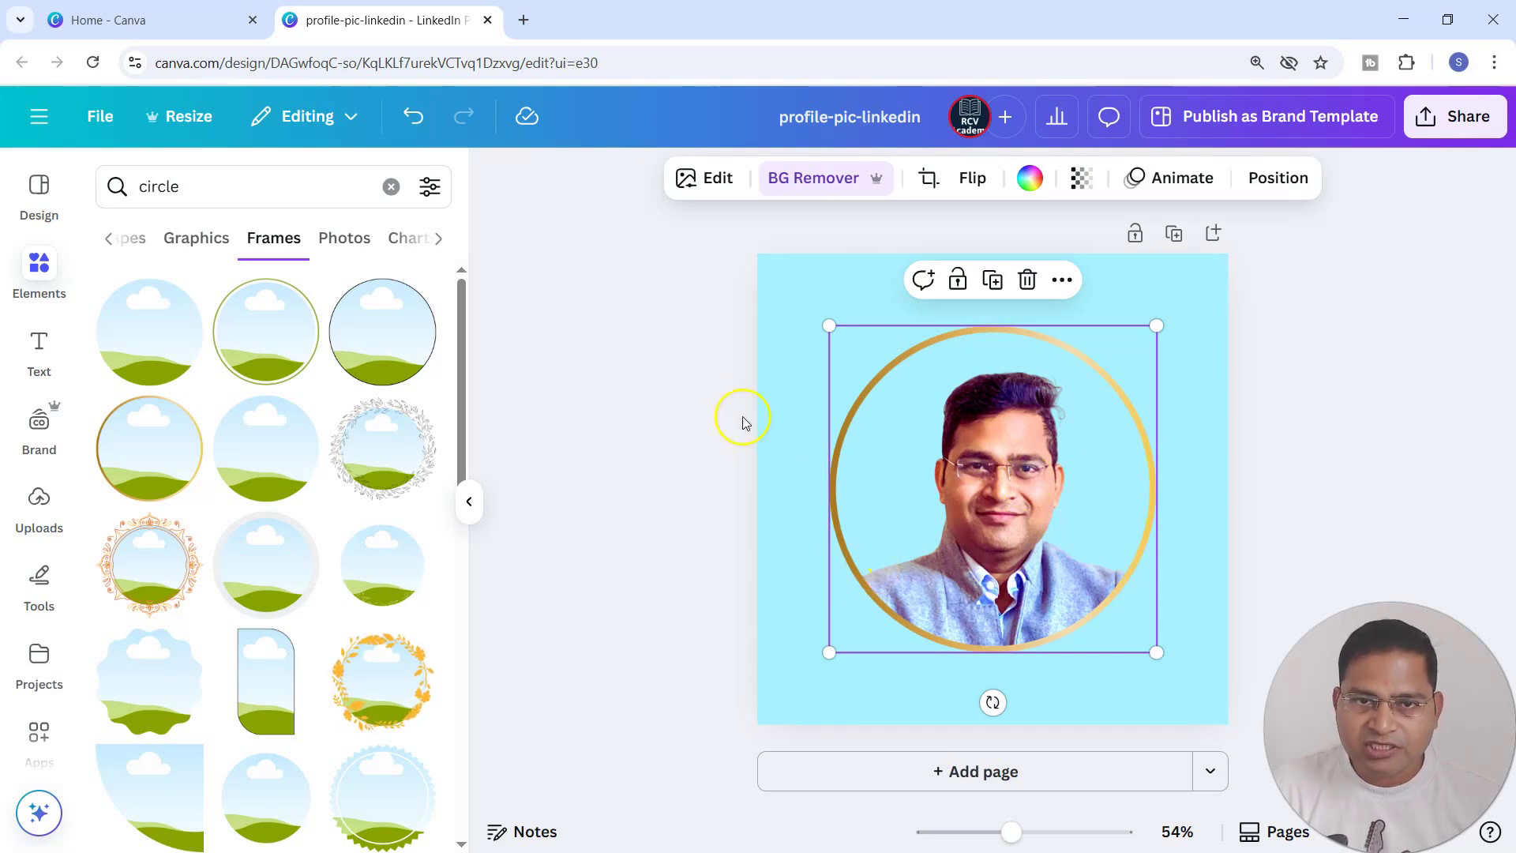
pyautogui.click(706, 185)
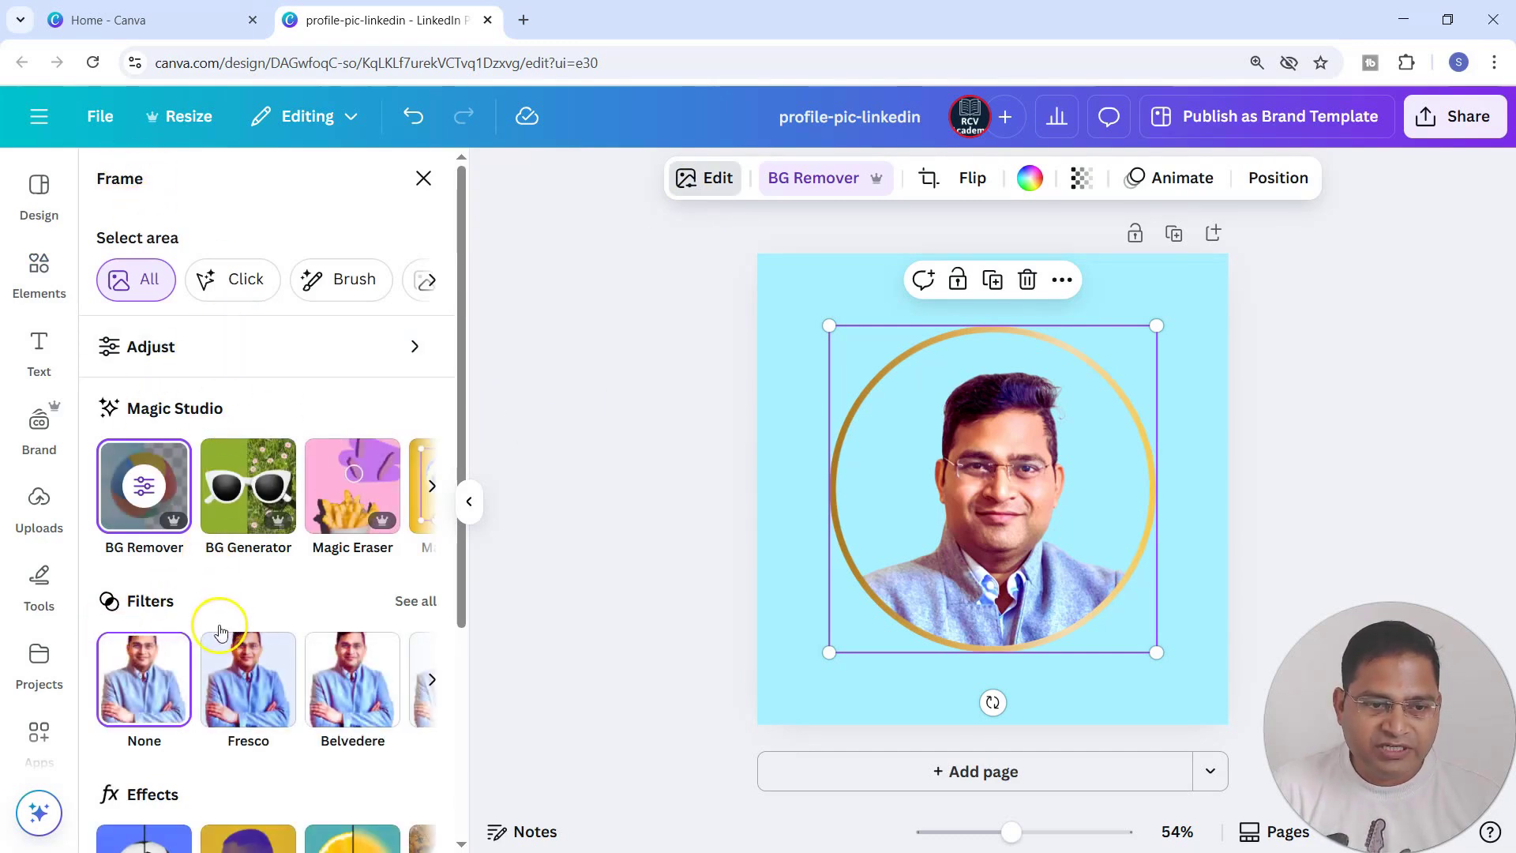
pyautogui.scroll(-2, 215, 625)
pyautogui.scroll(-2, 212, 615)
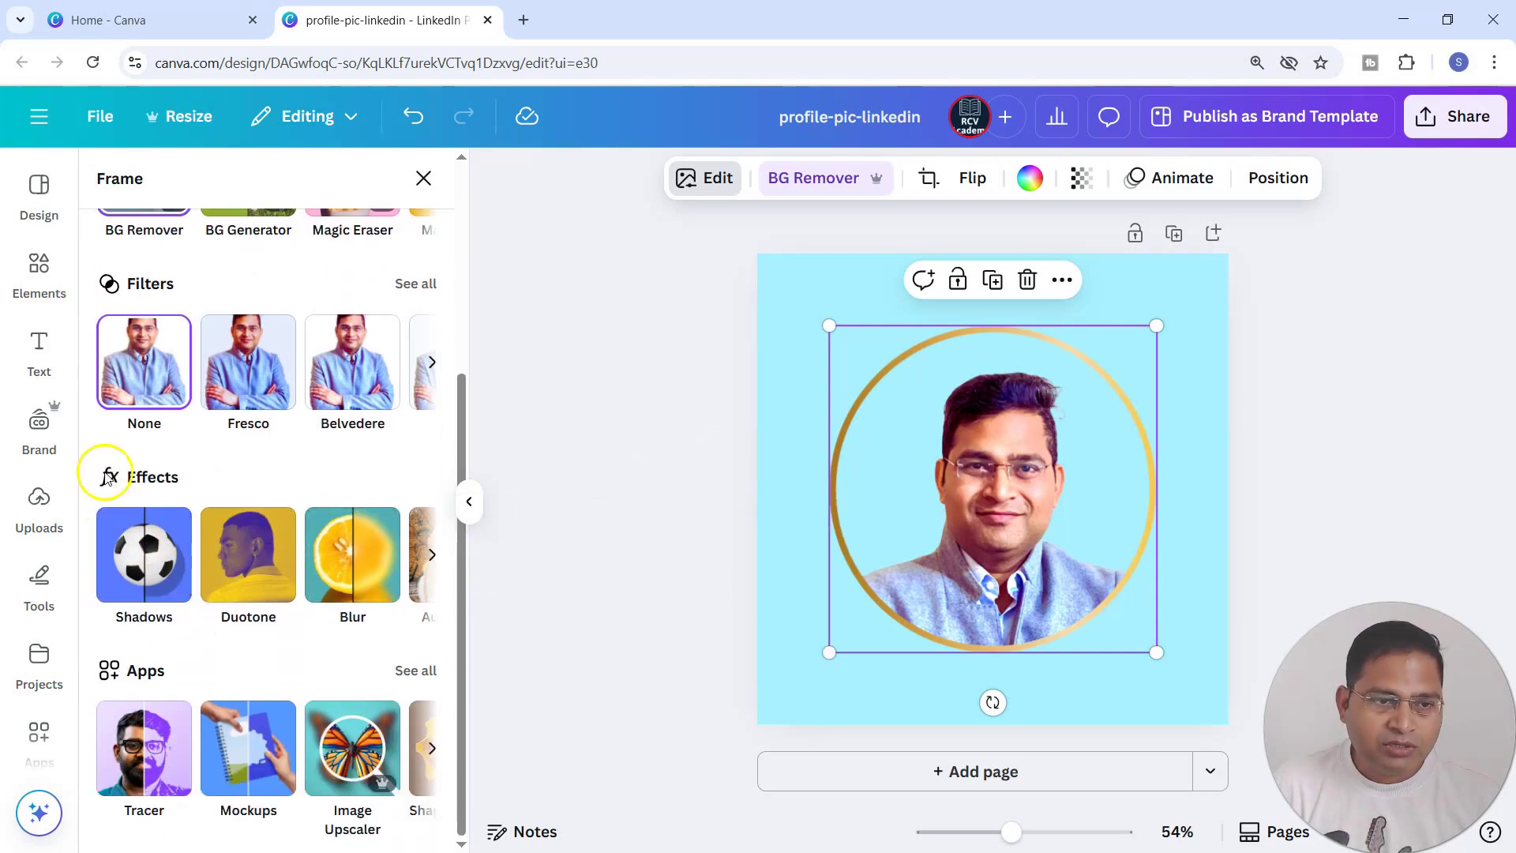
pyautogui.click(150, 572)
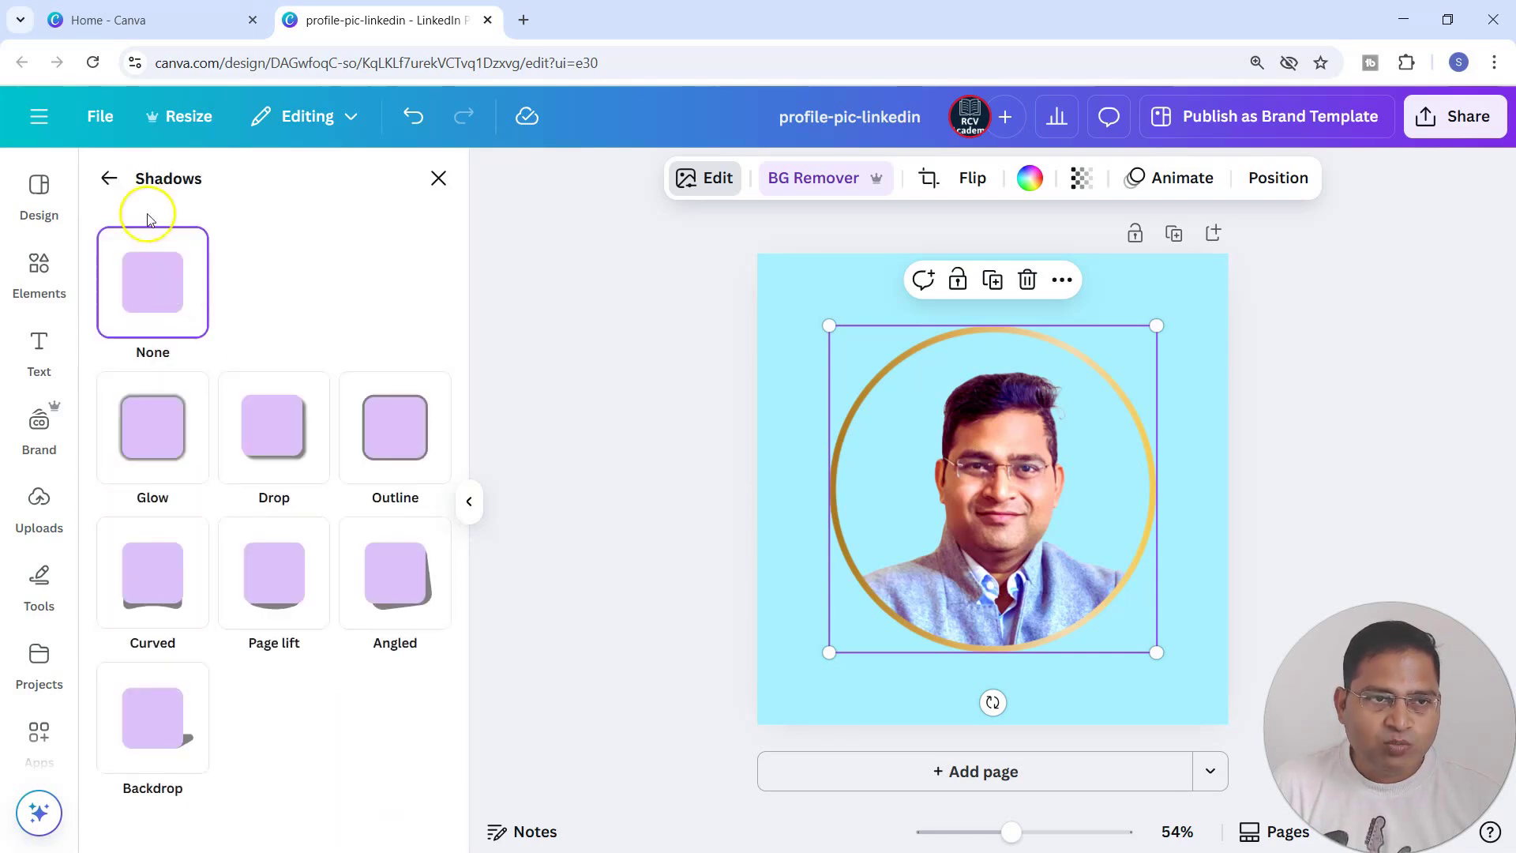
pyautogui.click(156, 428)
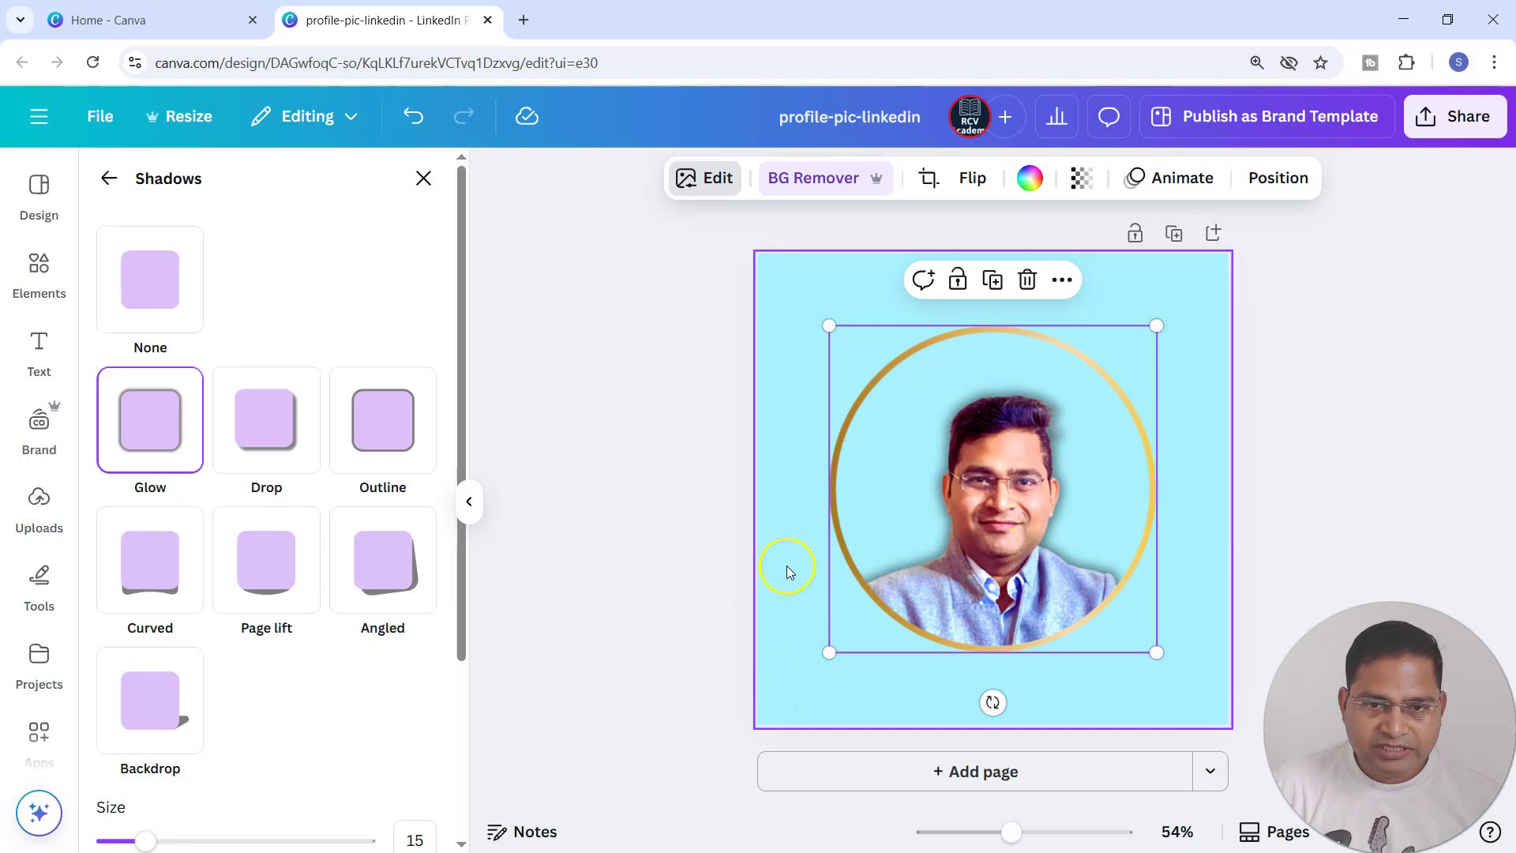
# Undo the Glow shadow and the portrait's placement in the gold circle frame.
pyautogui.click(821, 565)
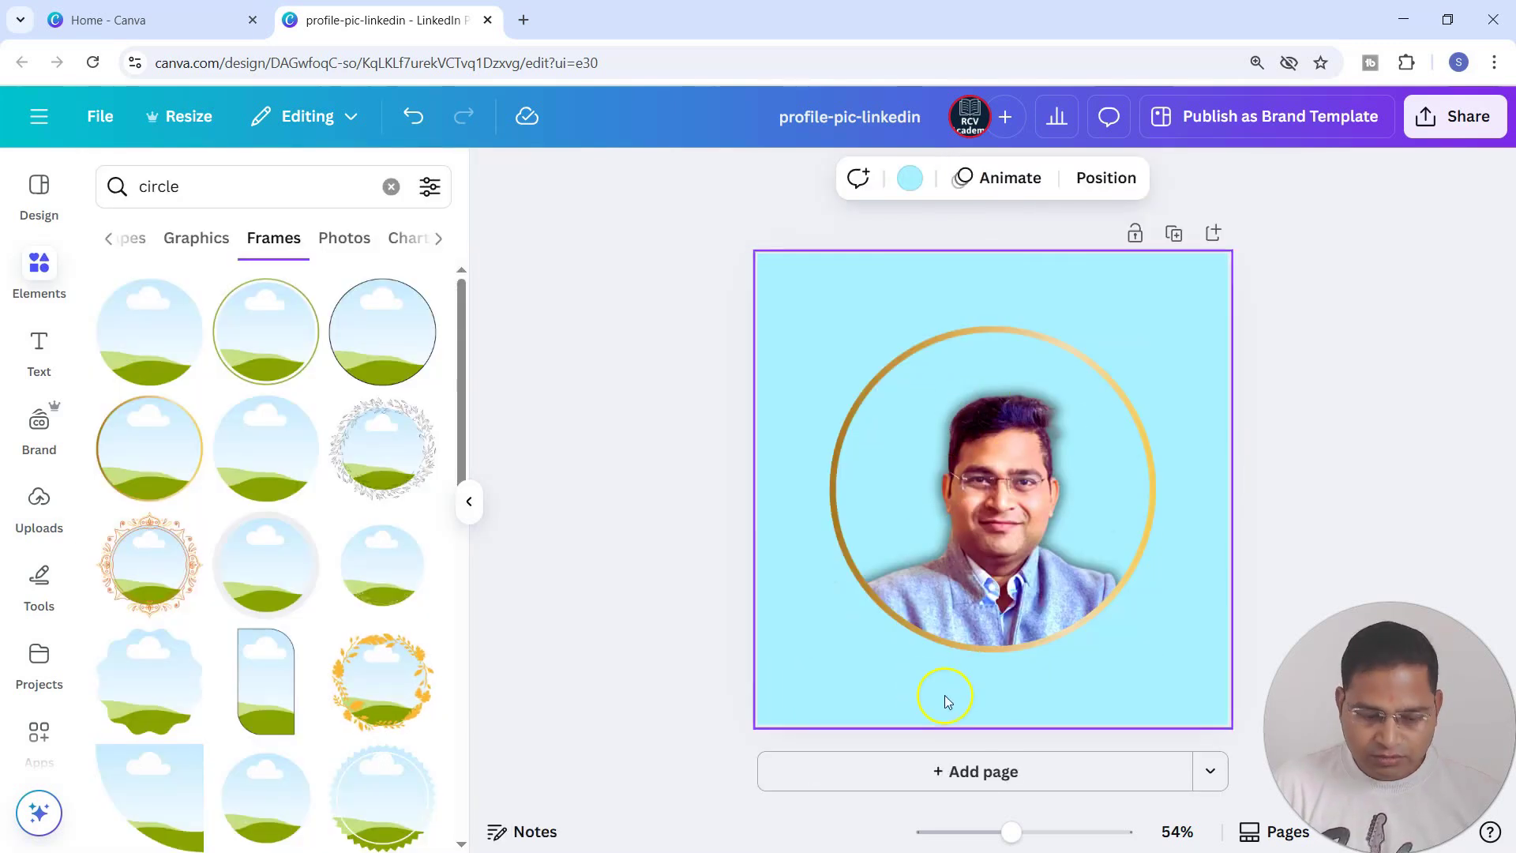
pyautogui.hotkey('ctrl', 'z')
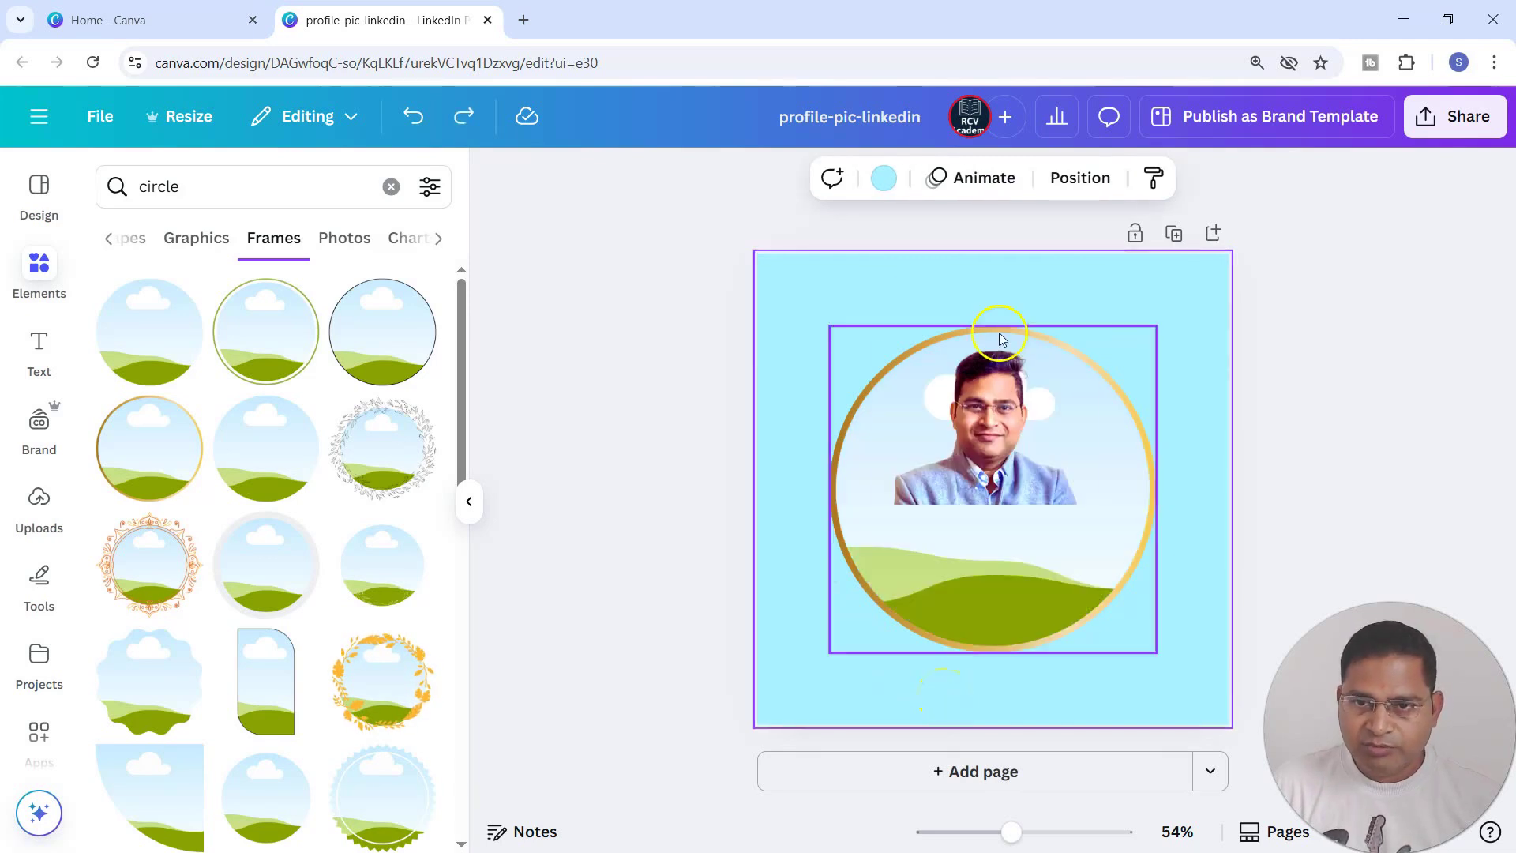
# Extend the portrait's crop above the head, below the chest and at one side, and drop it back into the gold circle frame.
pyautogui.click(993, 387)
pyautogui.moveTo(993, 338); pyautogui.dragTo(995, 315)
pyautogui.moveTo(992, 504); pyautogui.dragTo(992, 537)
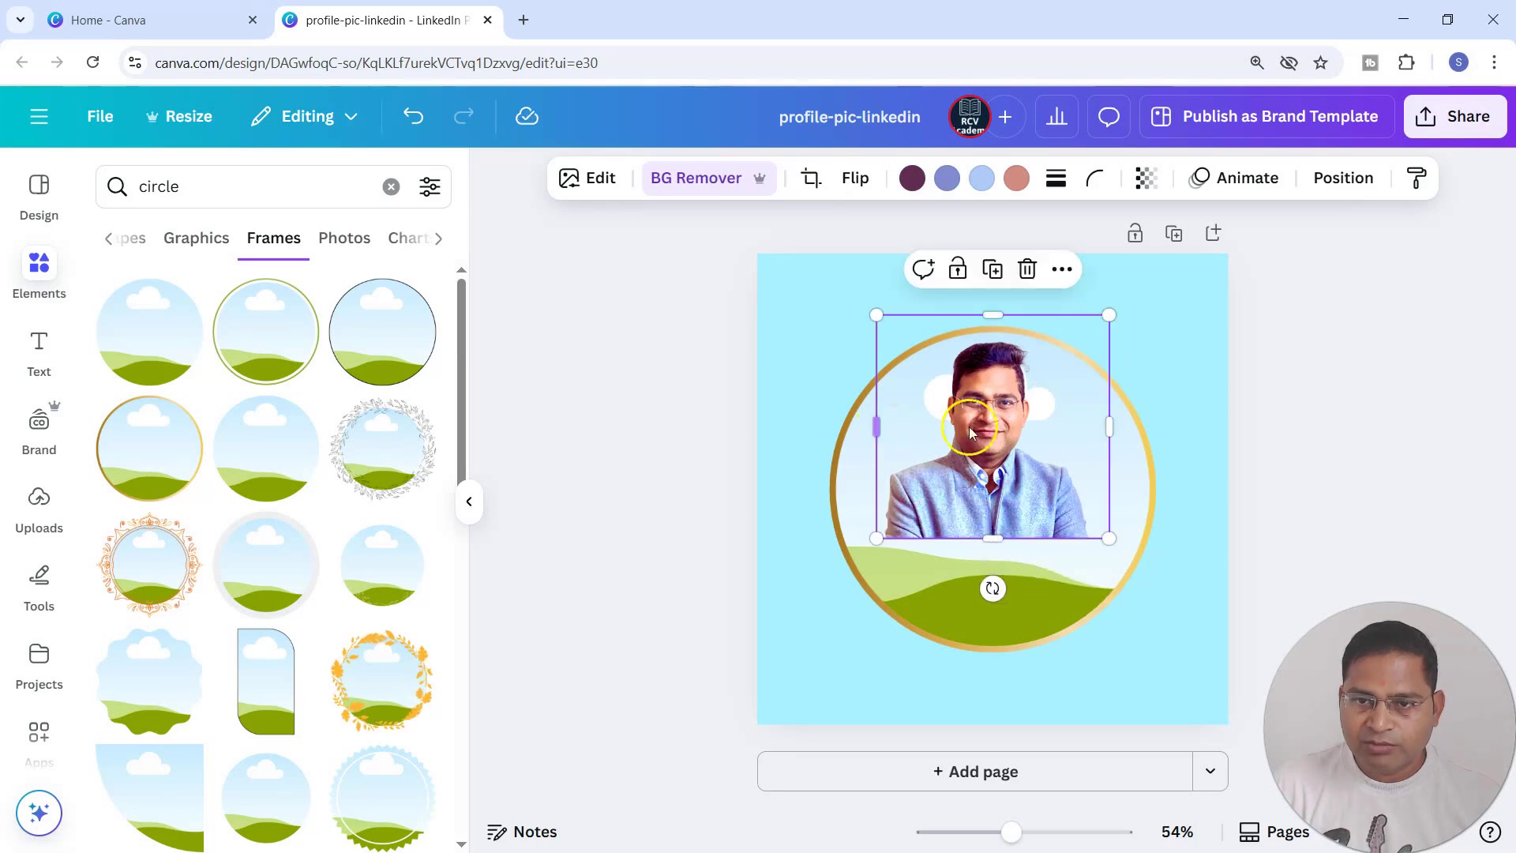
pyautogui.moveTo(1109, 428); pyautogui.dragTo(1118, 427)
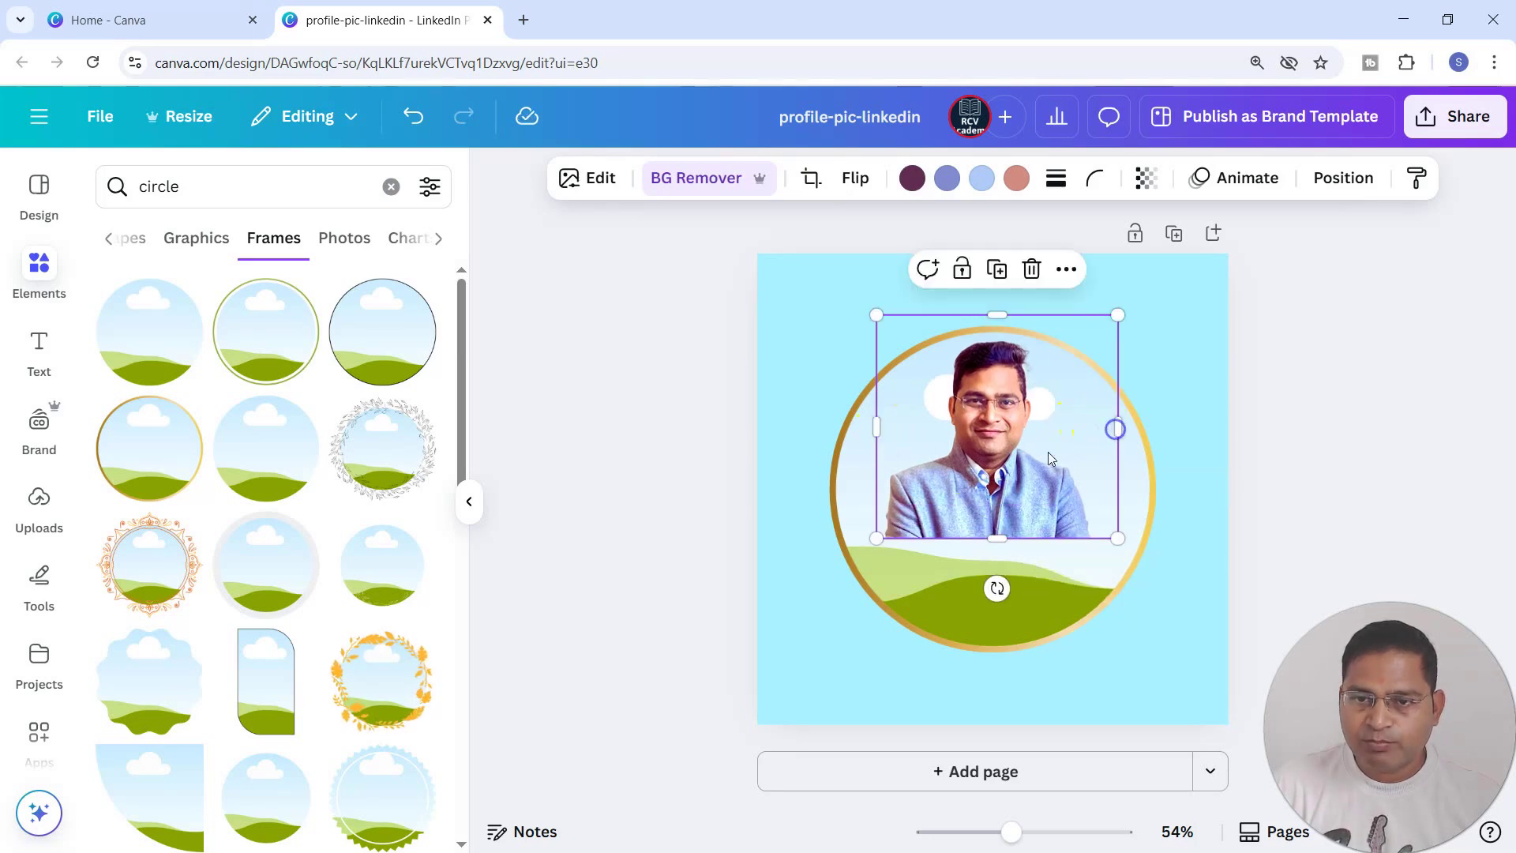
pyautogui.moveTo(1023, 424); pyautogui.dragTo(1019, 439)
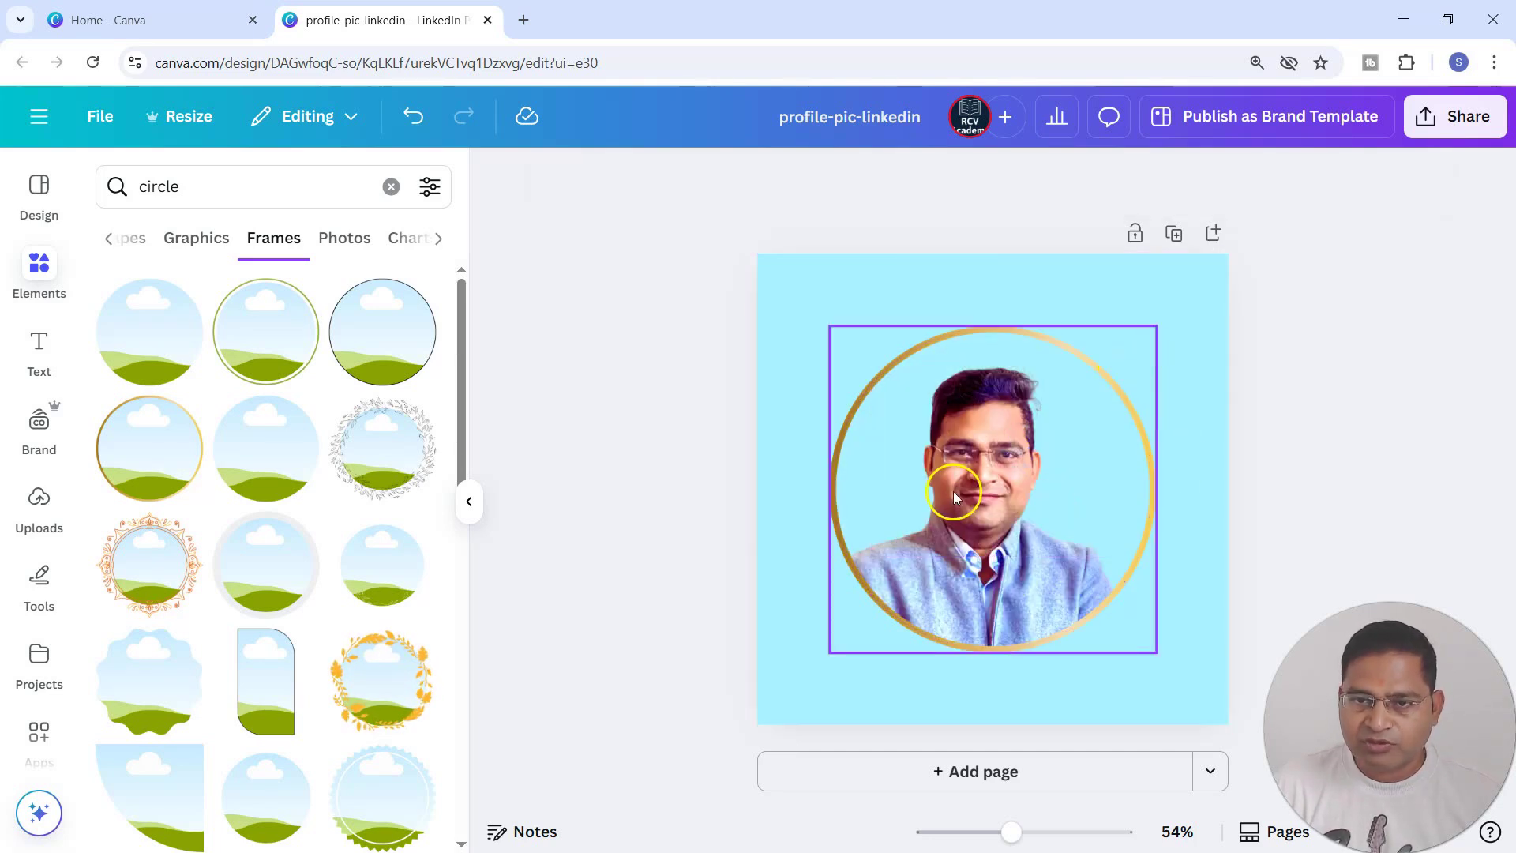
pyautogui.hotkey('ctrl', 'z')
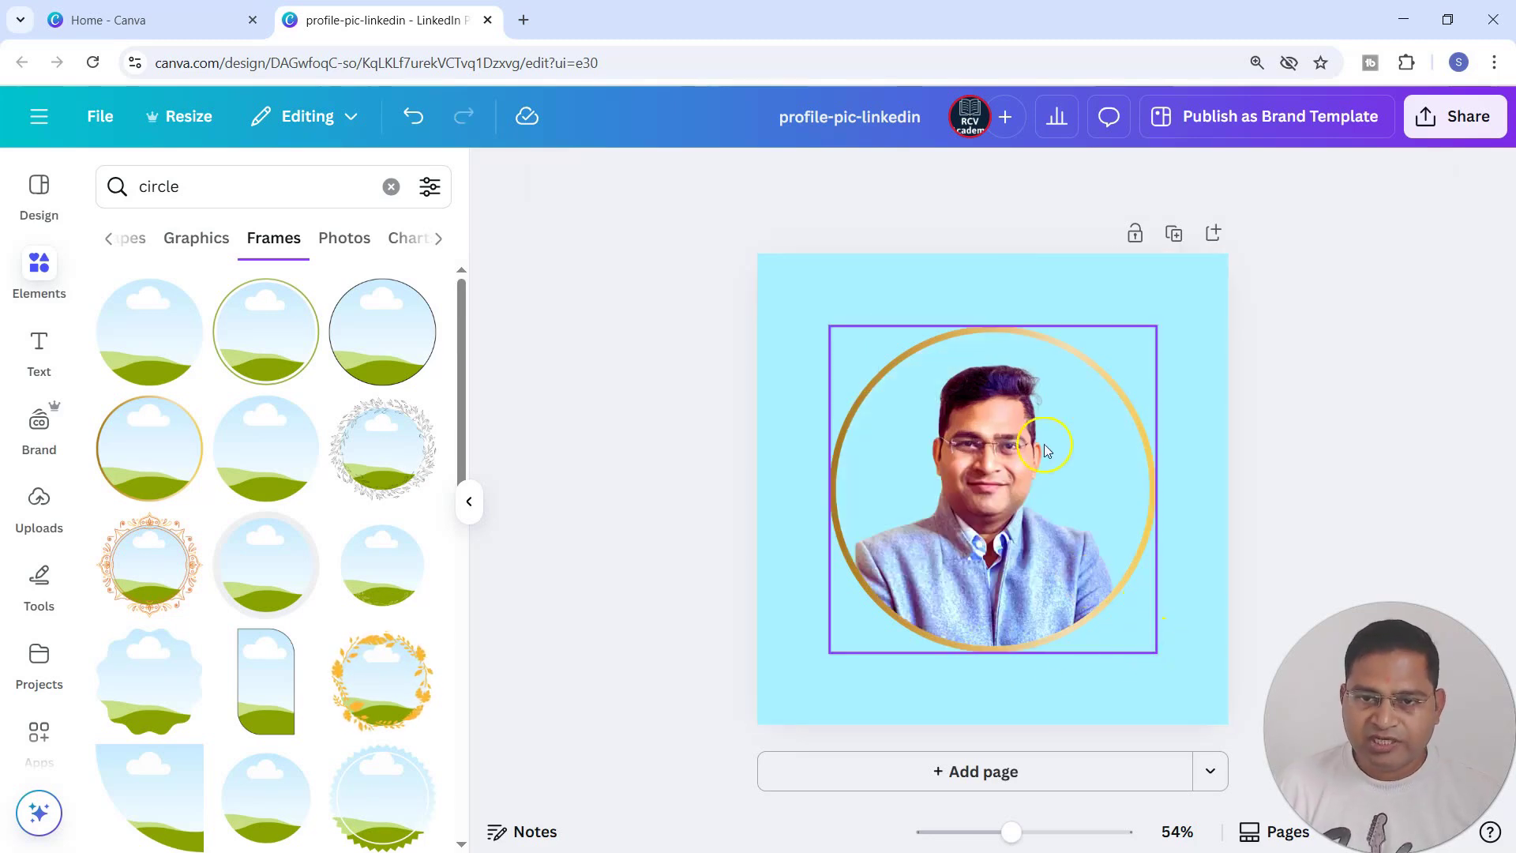
# Apply the Glow shadow to the newly cropped portrait in the circle frame.
pyautogui.click(1021, 473)
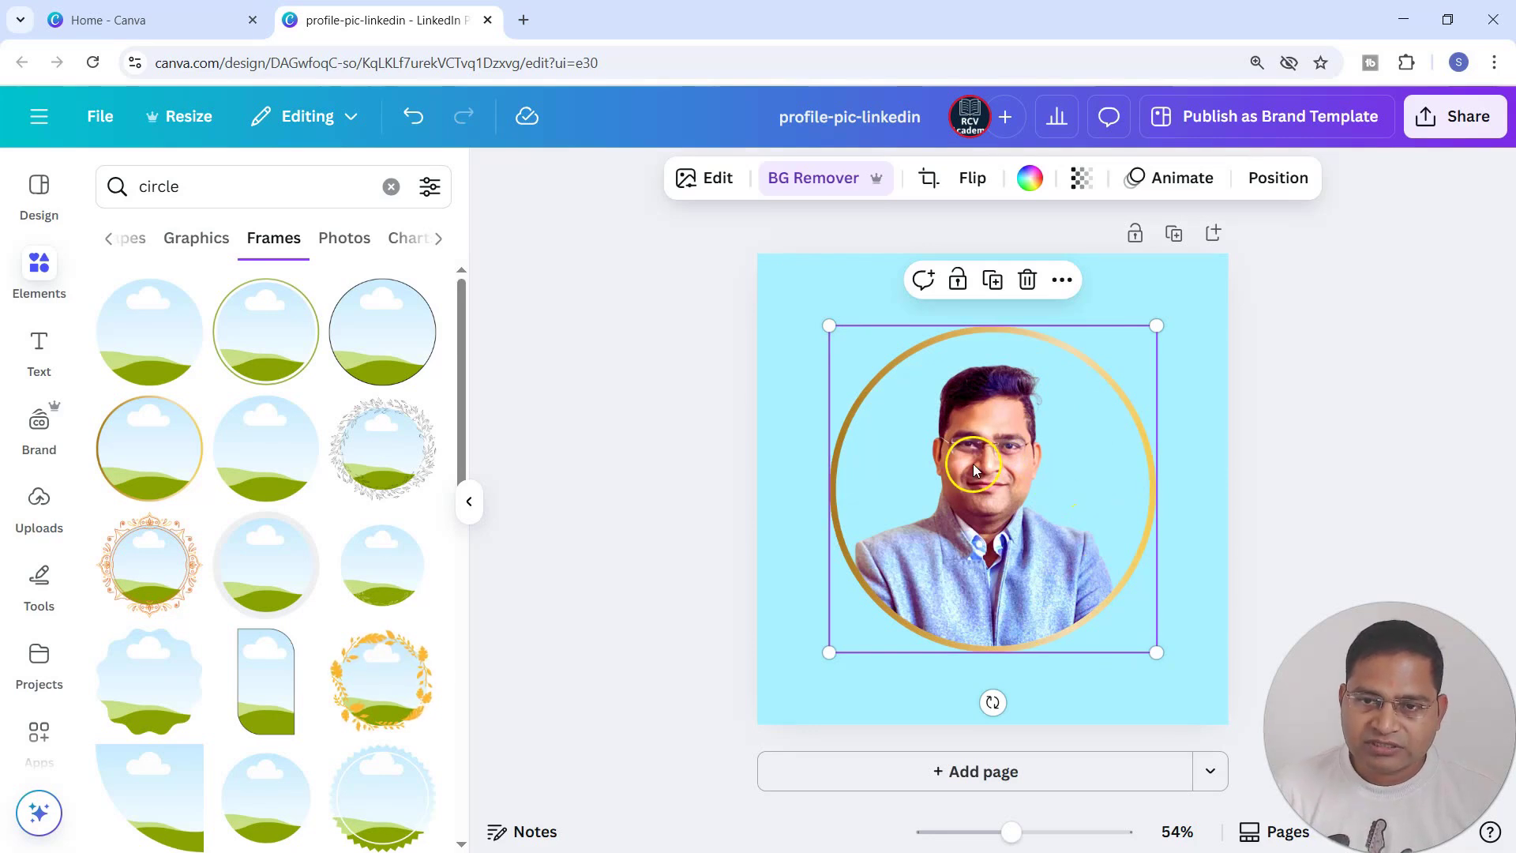
pyautogui.click(701, 189)
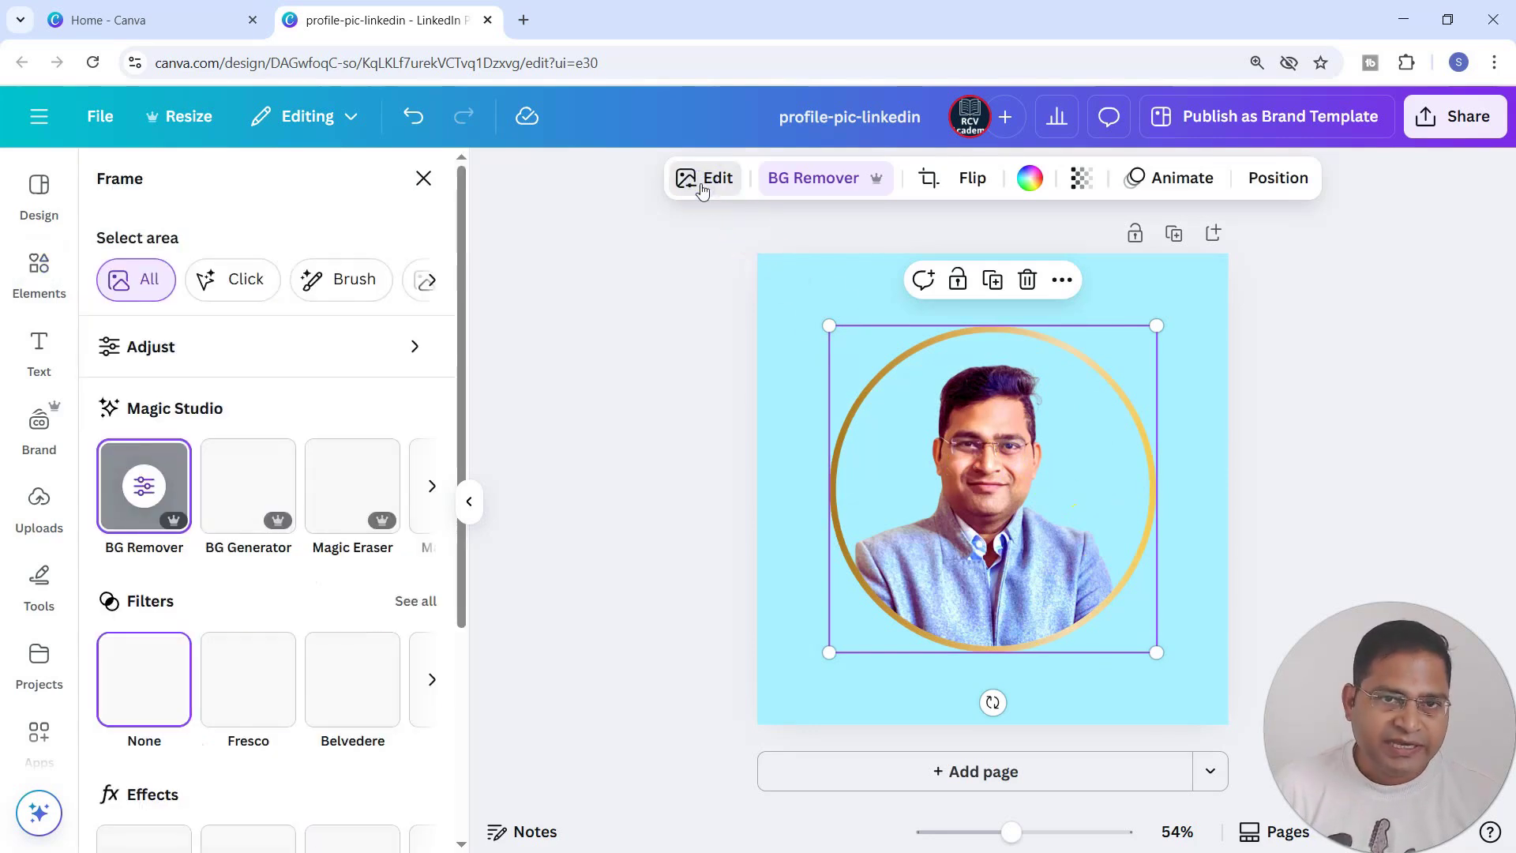
pyautogui.scroll(-3, 180, 569)
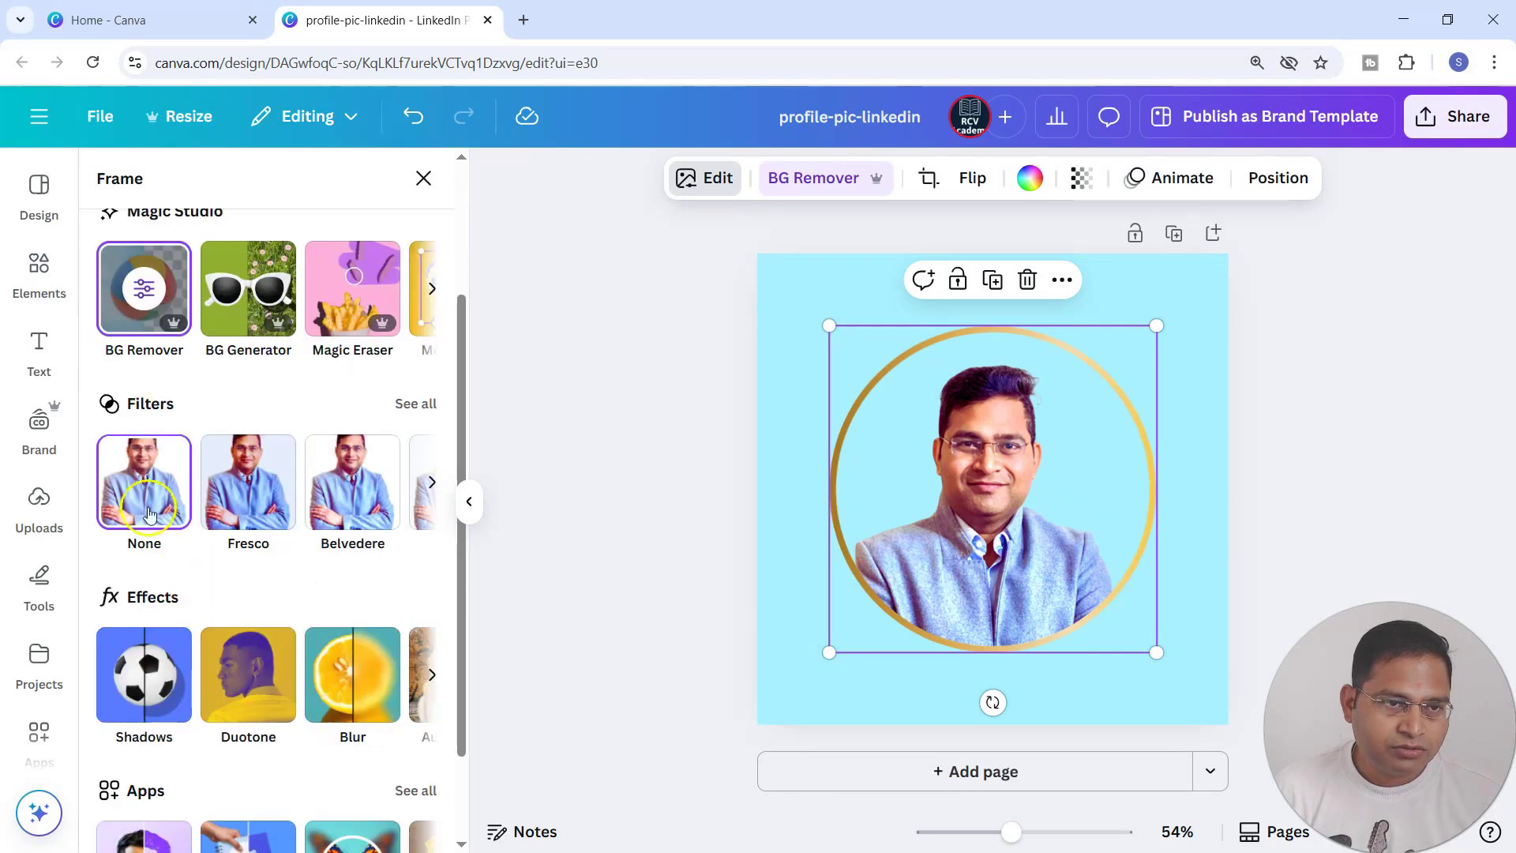
pyautogui.click(141, 677)
pyautogui.click(162, 447)
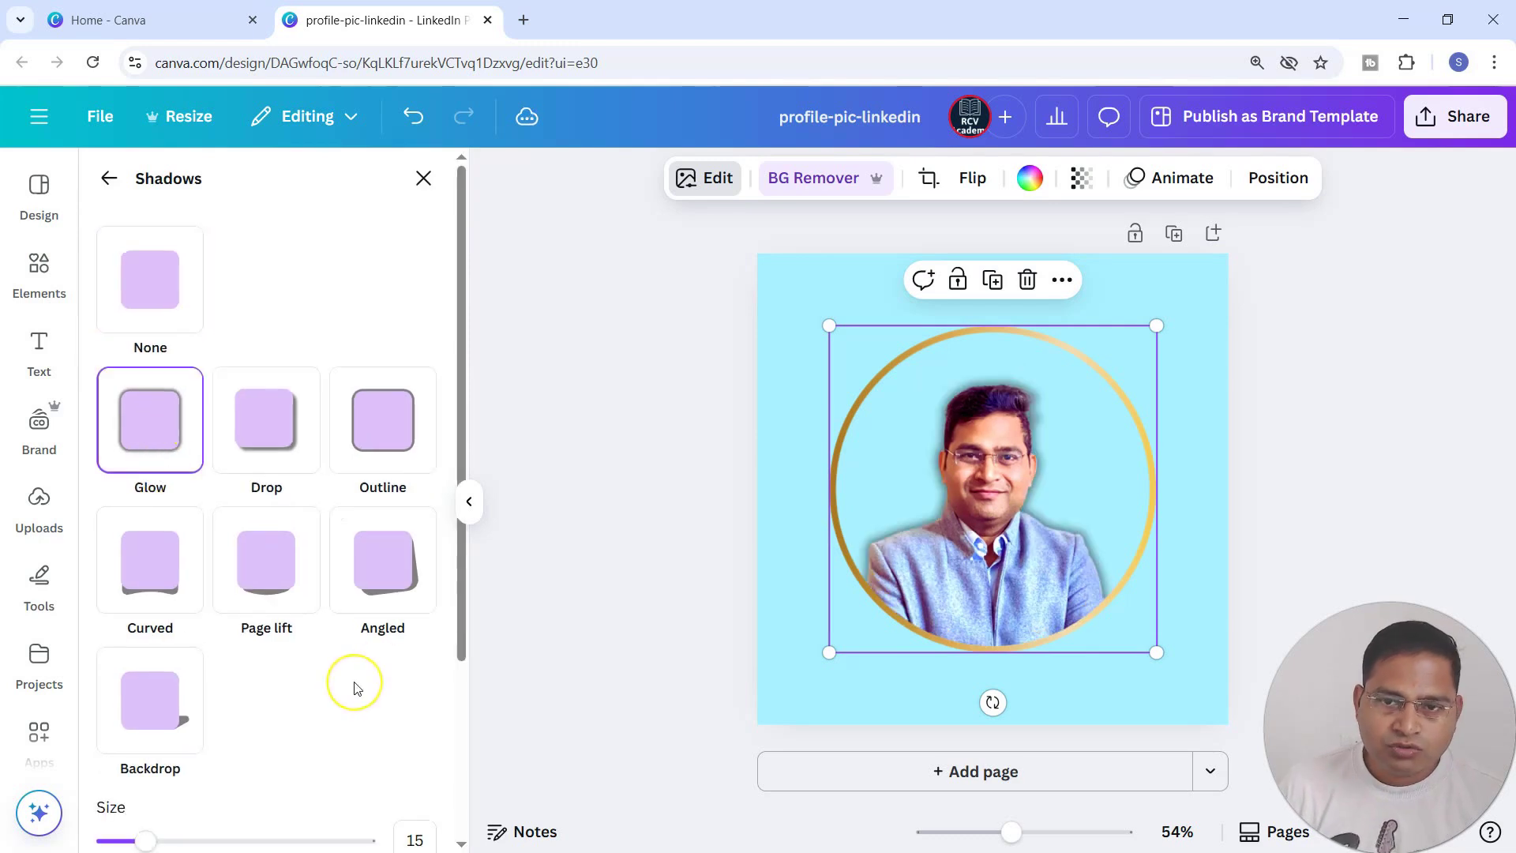
# Set the glow's blur amount to 10 and its intensity to 100, keeping the colour black.
pyautogui.scroll(-3, 347, 684)
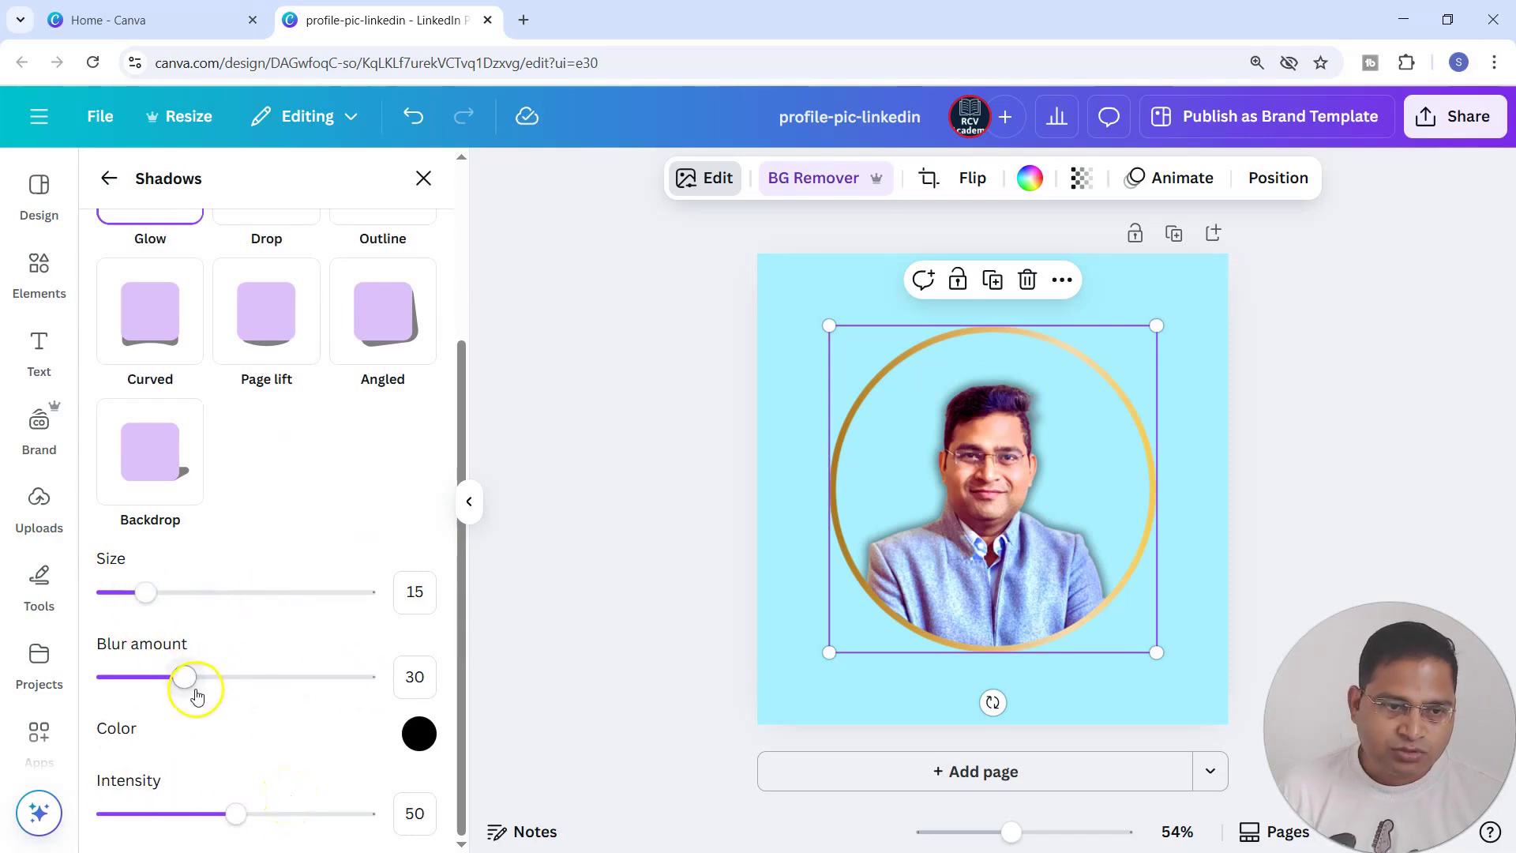
pyautogui.moveTo(183, 680); pyautogui.dragTo(131, 686)
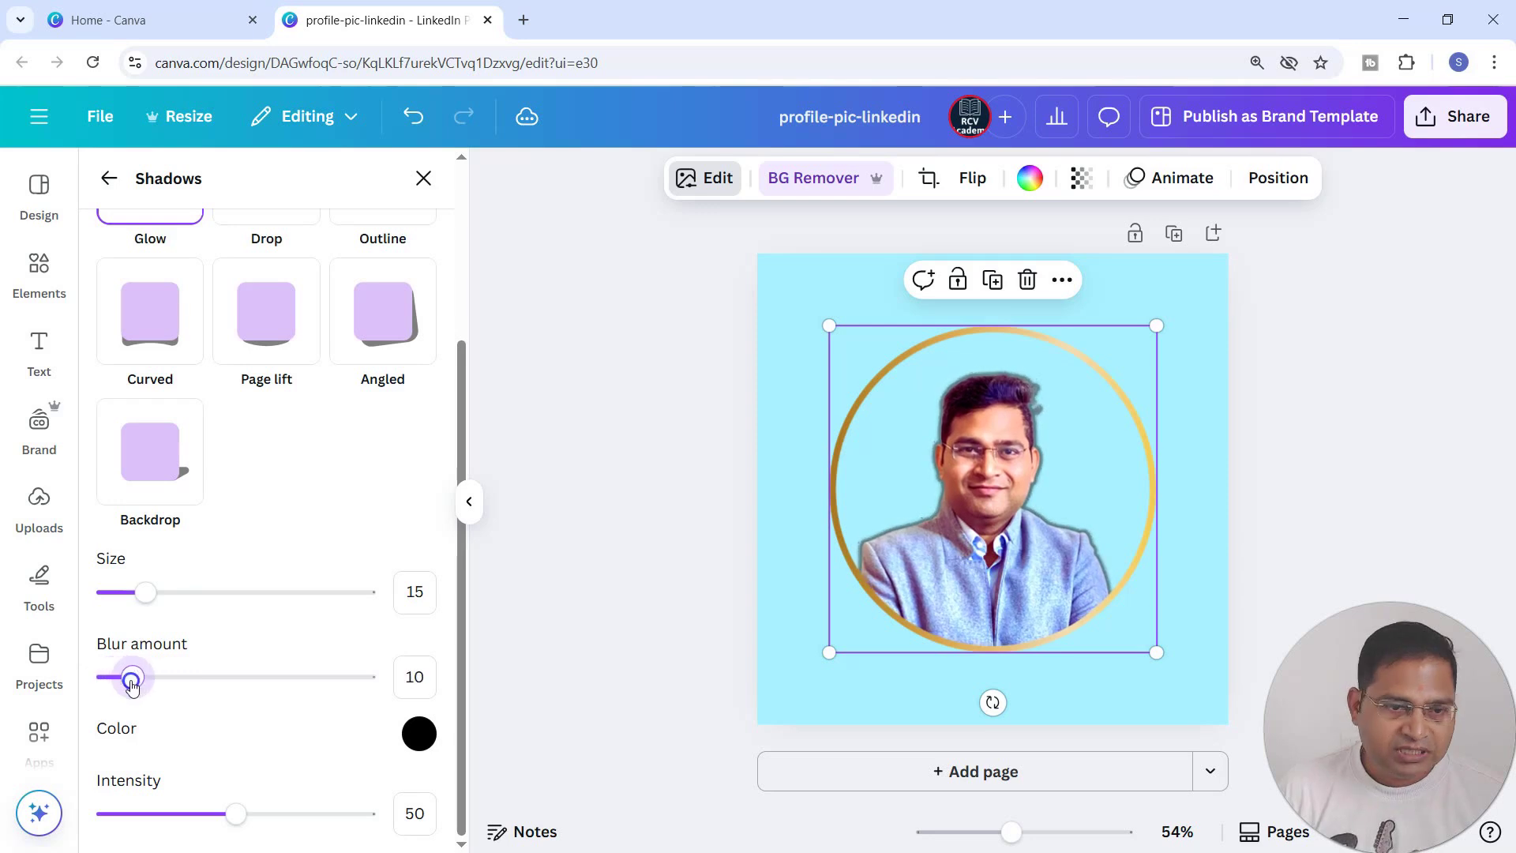
pyautogui.click(418, 734)
pyautogui.moveTo(426, 597); pyautogui.dragTo(335, 657)
pyautogui.click(252, 812)
pyautogui.moveTo(252, 815); pyautogui.dragTo(376, 813)
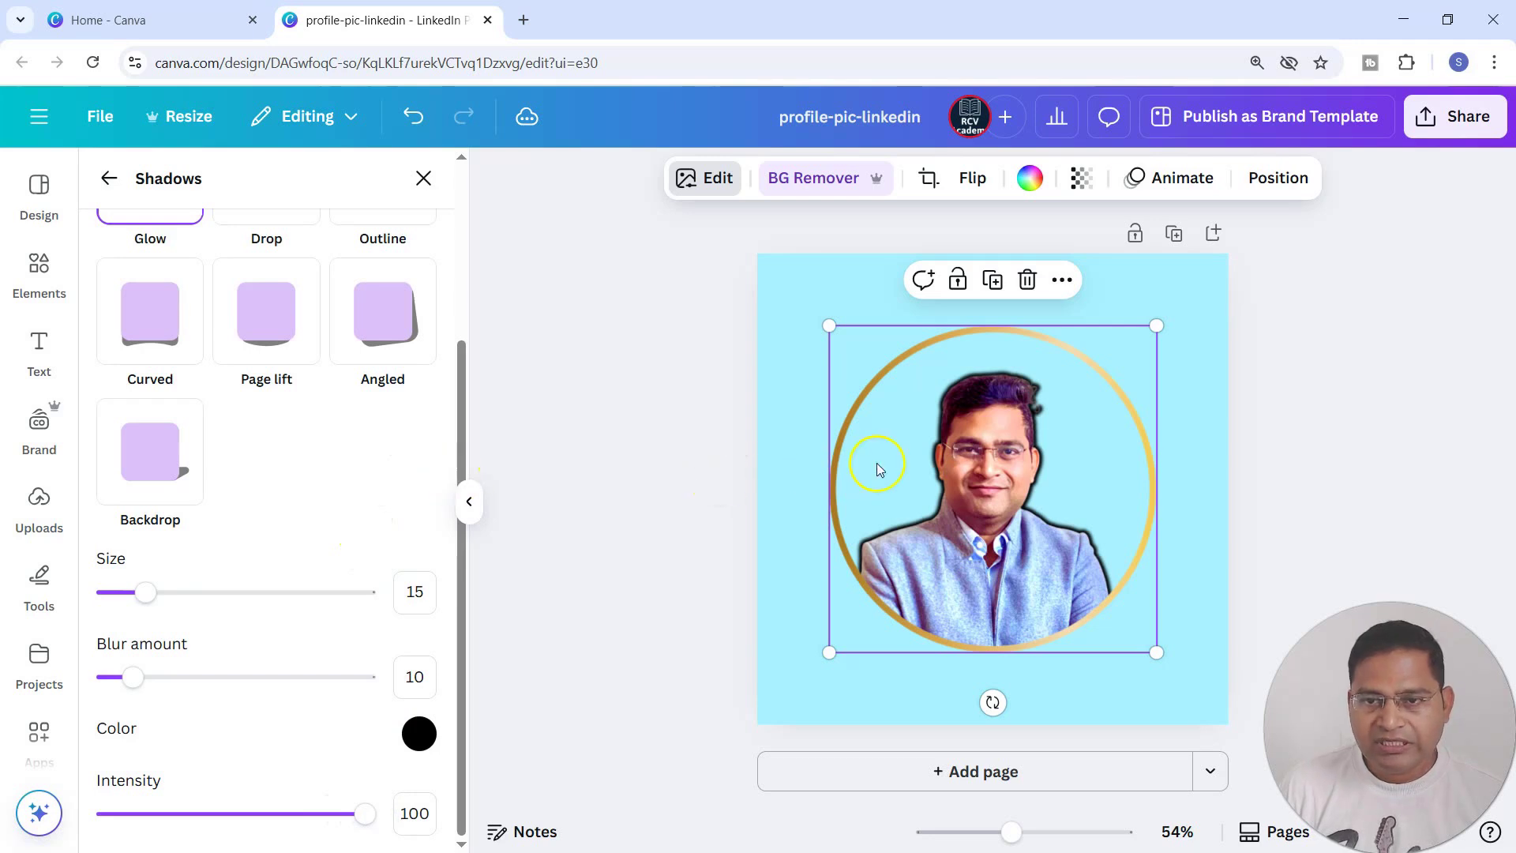
pyautogui.click(1208, 432)
pyautogui.click(1142, 281)
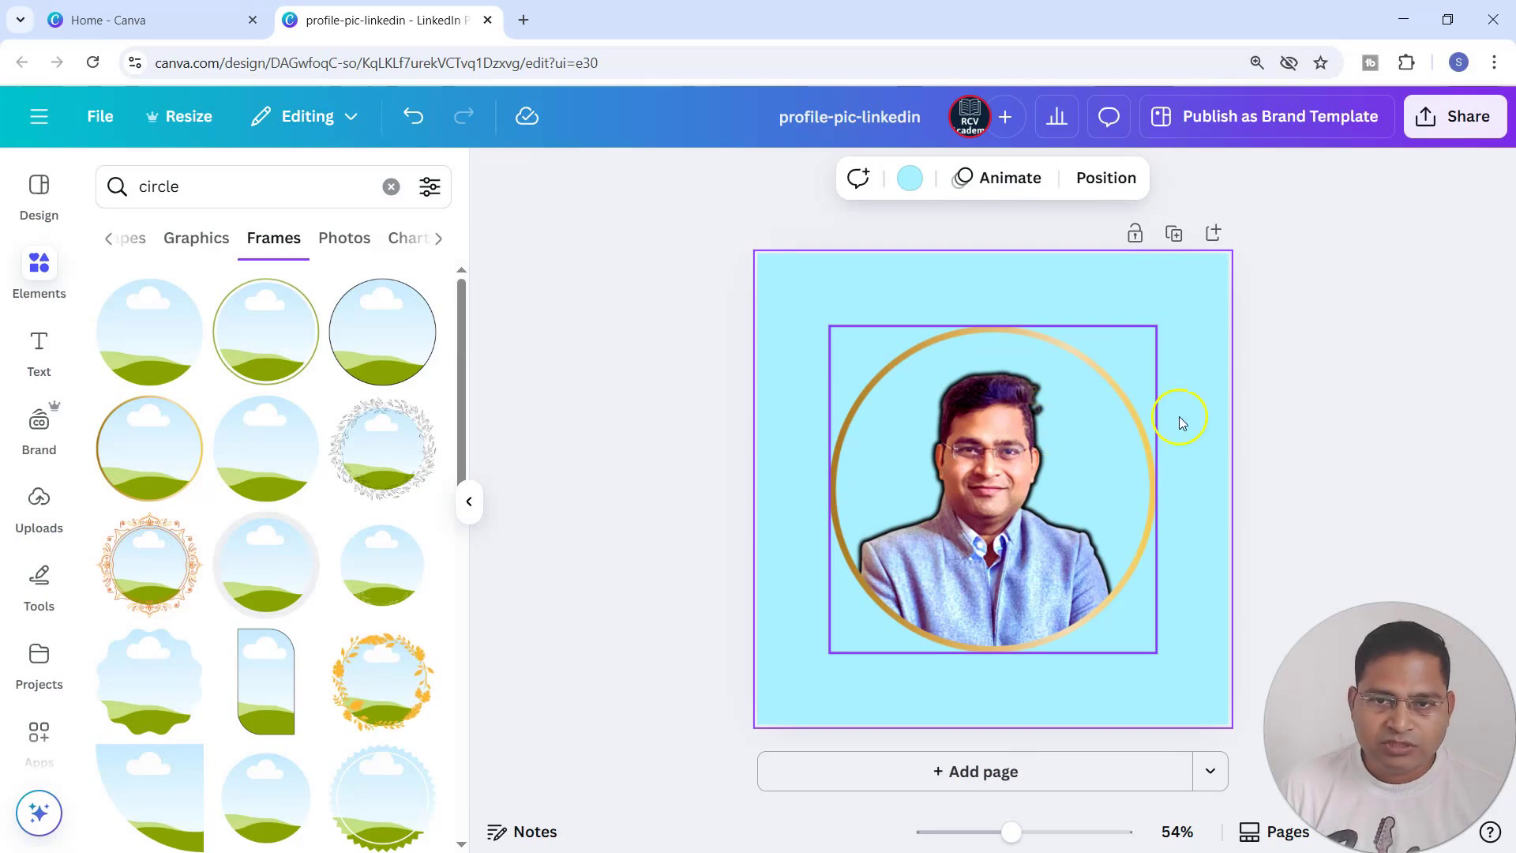
# Undo the last intensity change and remove the portrait's shadow by choosing None.
pyautogui.hotkey('ctrl', 'z')
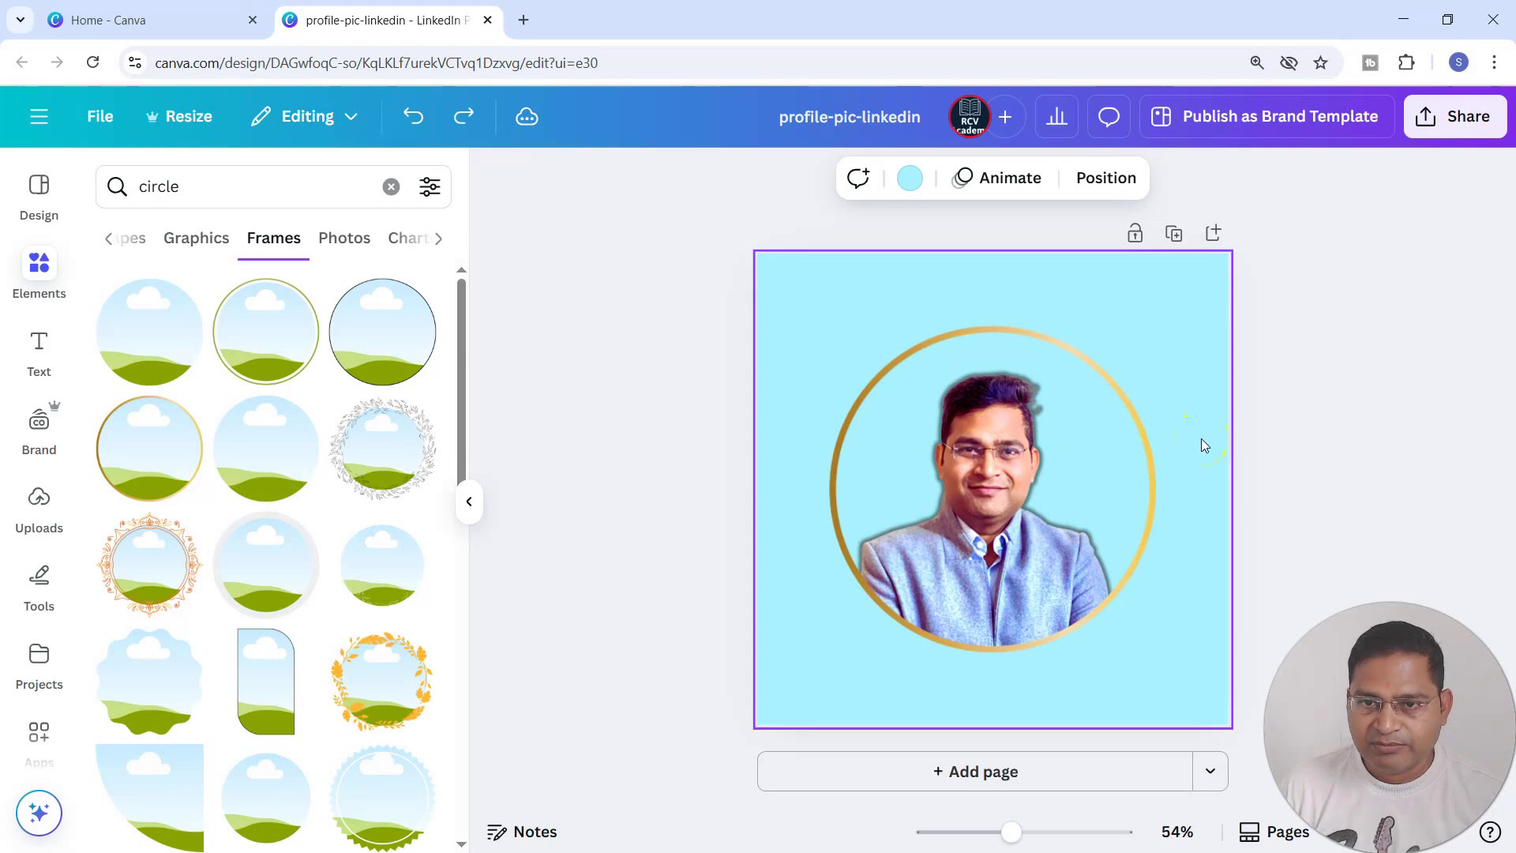
pyautogui.click(1162, 557)
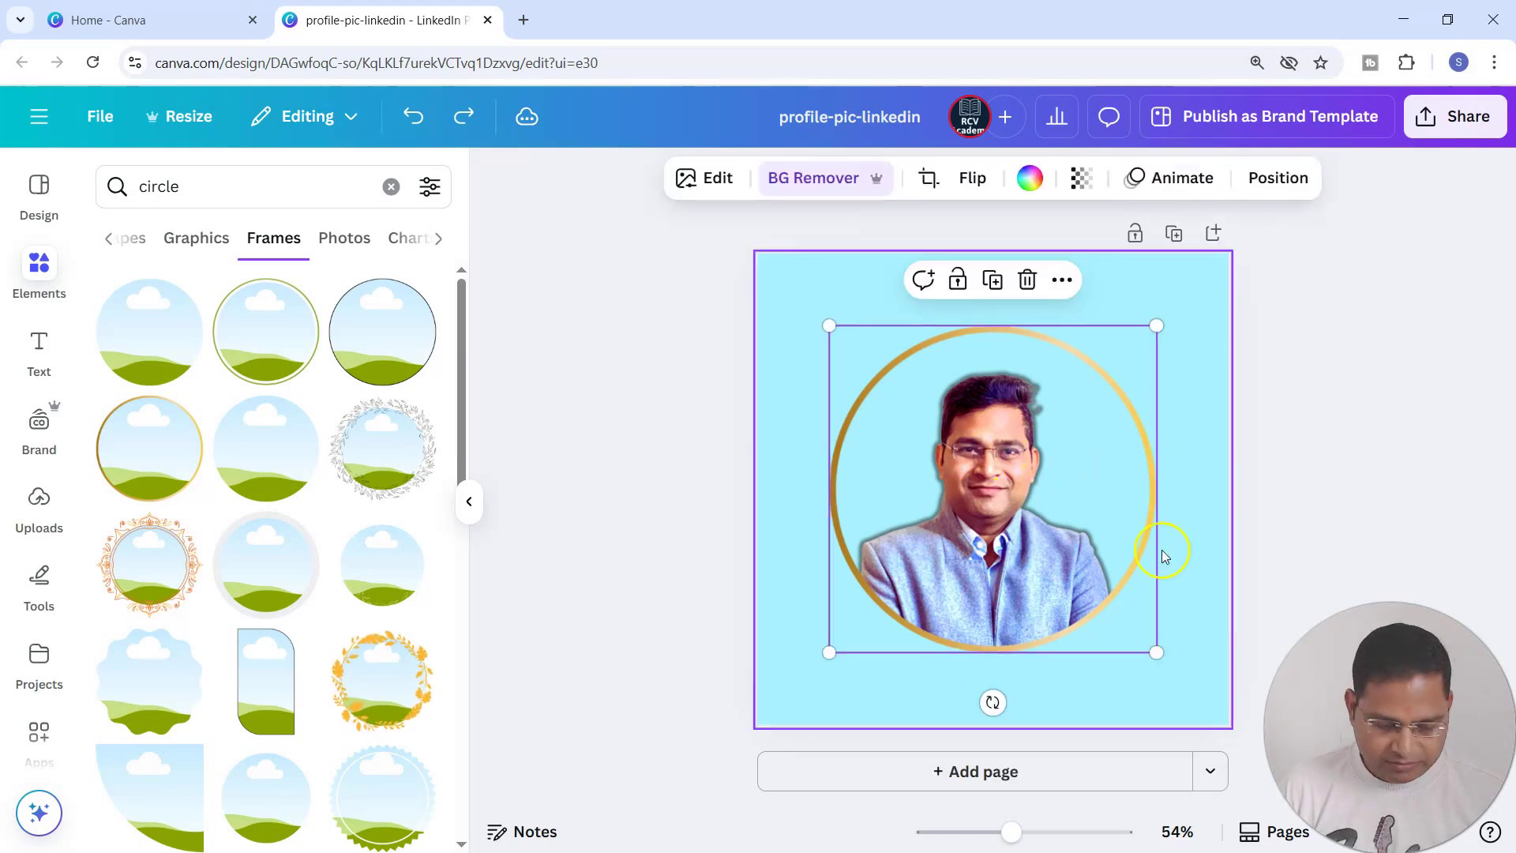
pyautogui.click(697, 180)
pyautogui.scroll(-2, 144, 683)
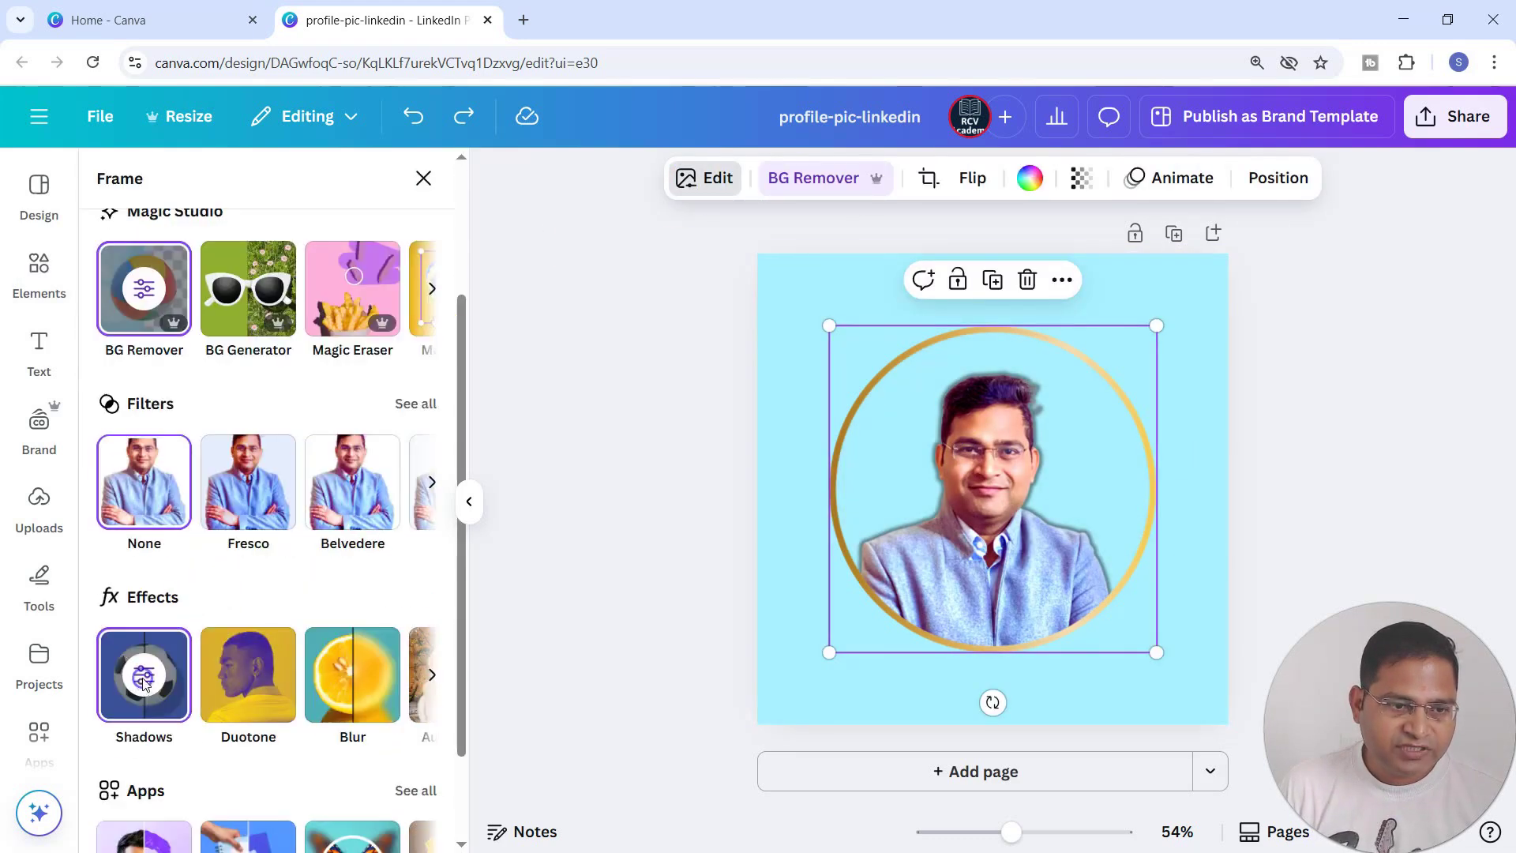
pyautogui.click(144, 683)
pyautogui.click(162, 268)
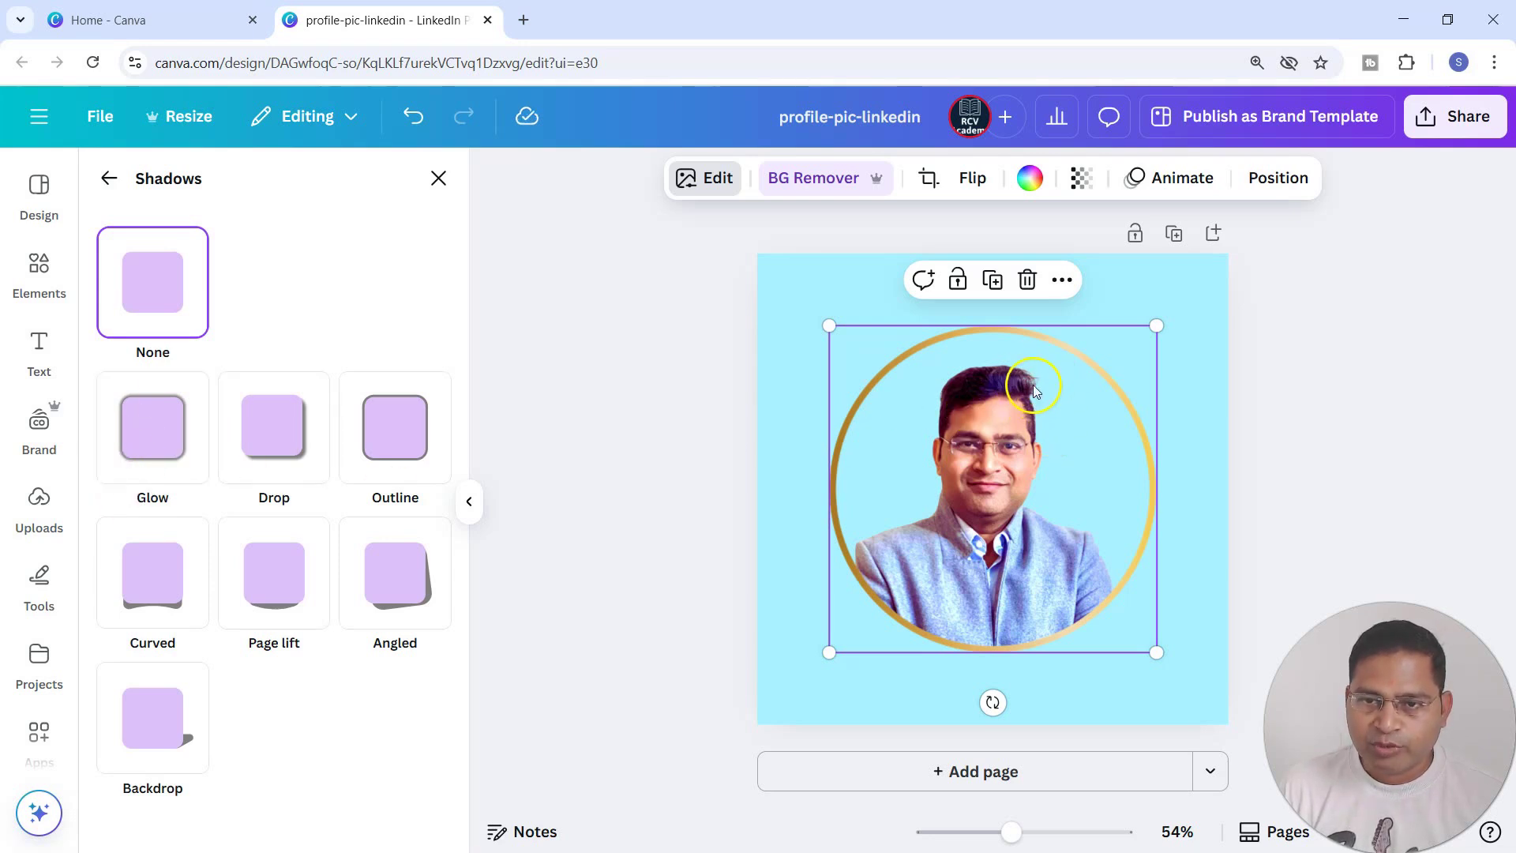
pyautogui.click(713, 185)
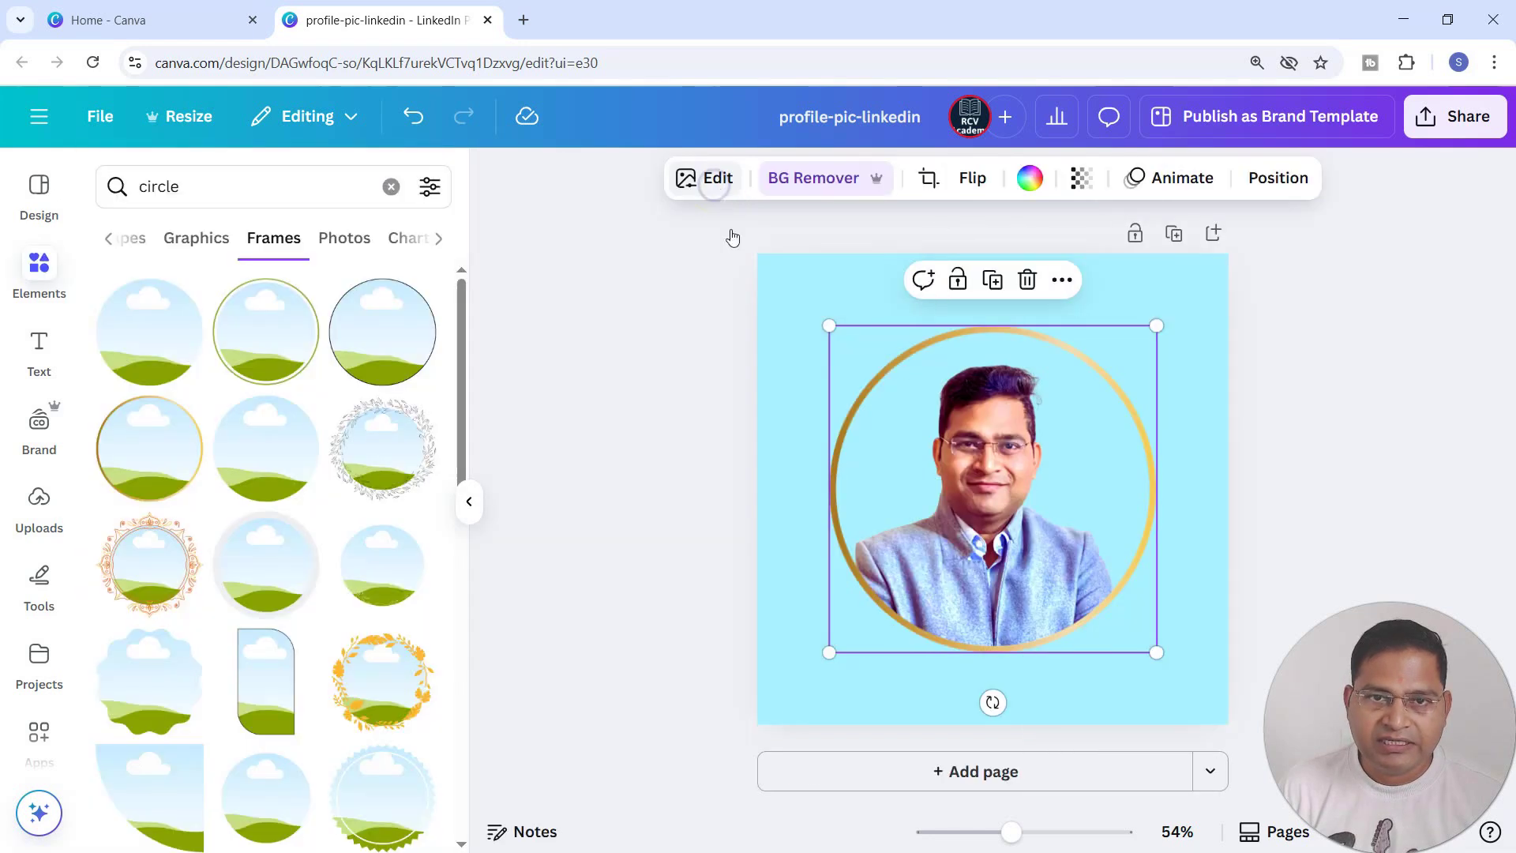
# Erase the leftover background traces beside the hair in the Background Remover with a brush size of 22.
pyautogui.click(836, 180)
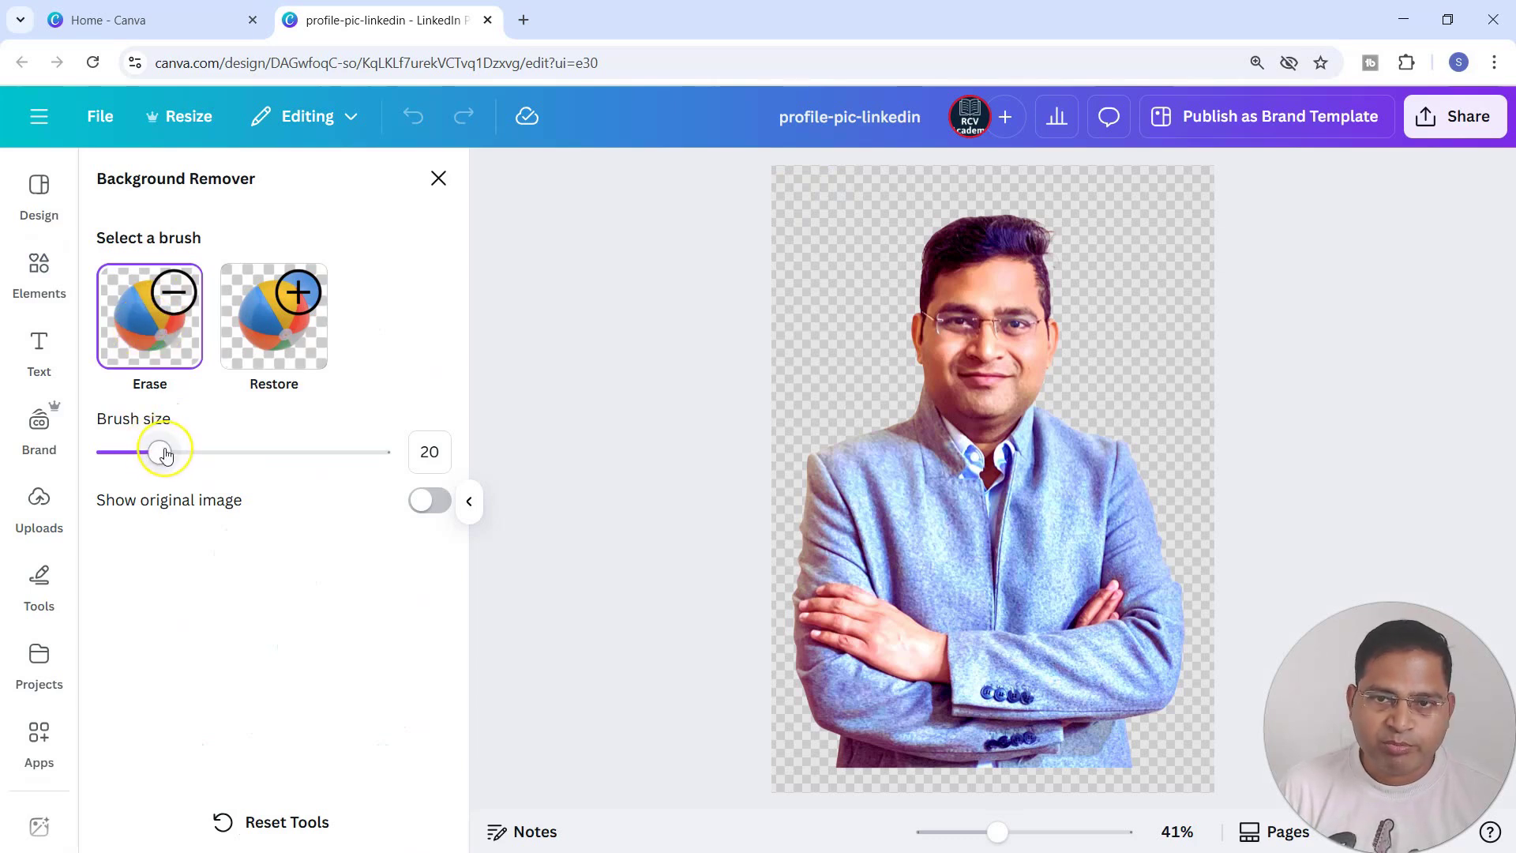
pyautogui.moveTo(164, 457)
pyautogui.mouseDown()
pyautogui.moveTo(142, 452)
pyautogui.moveTo(166, 452)
pyautogui.mouseUp()
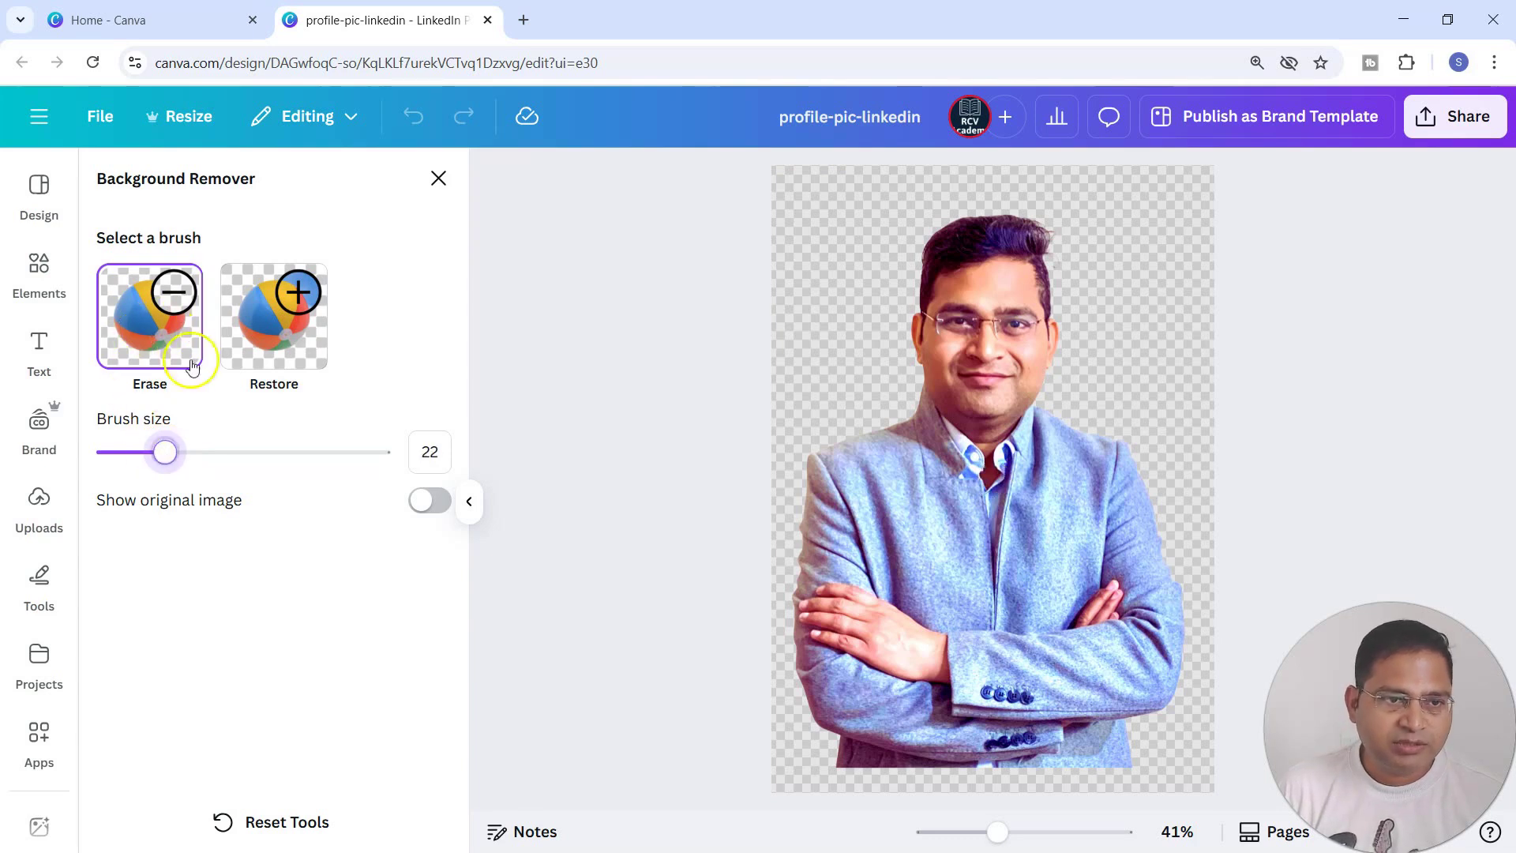
pyautogui.click(1066, 257)
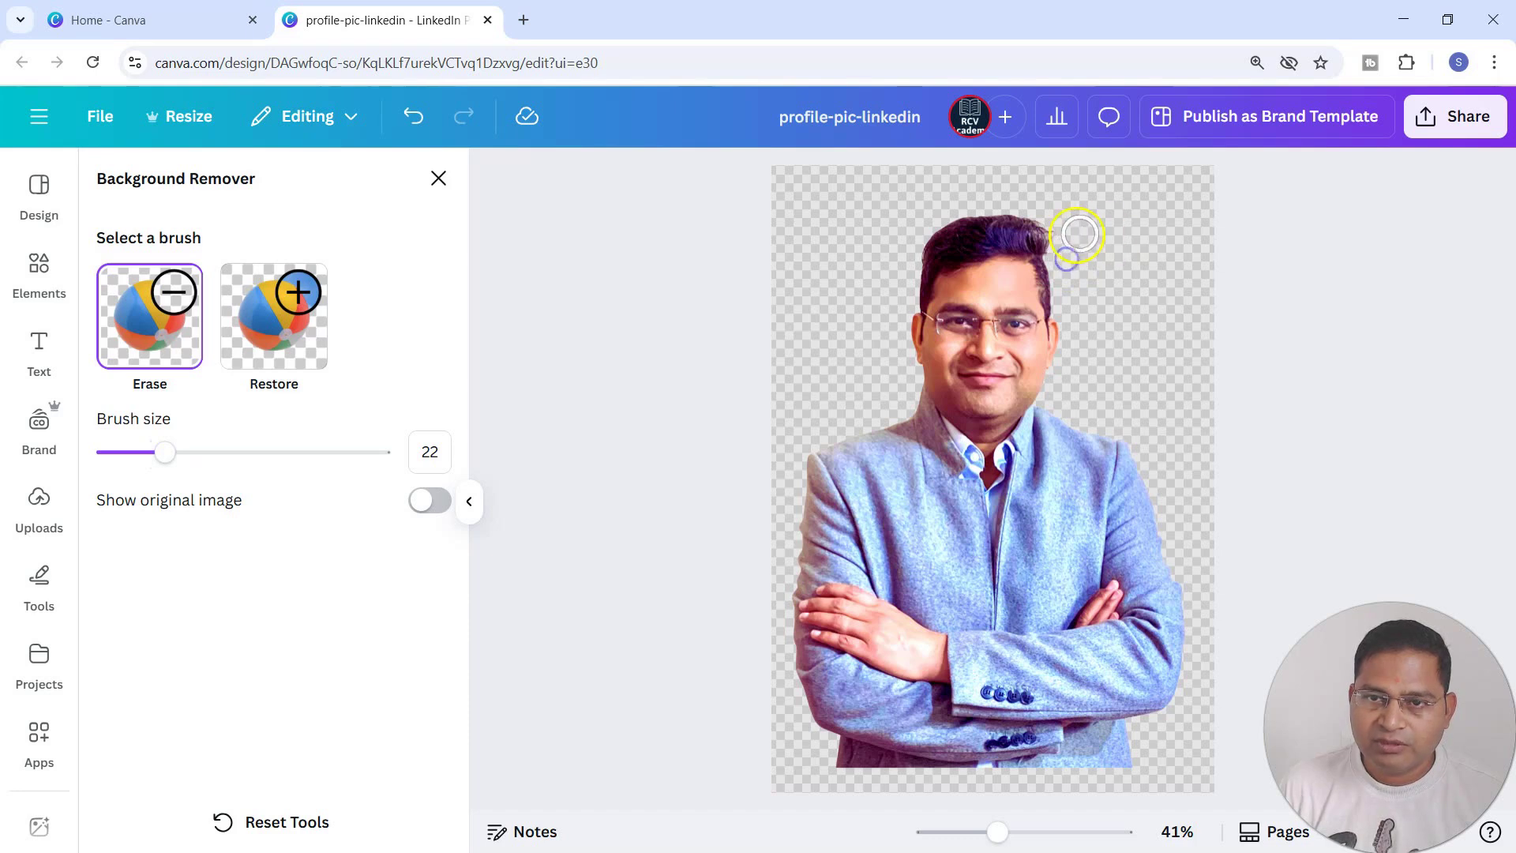
pyautogui.click(1069, 228)
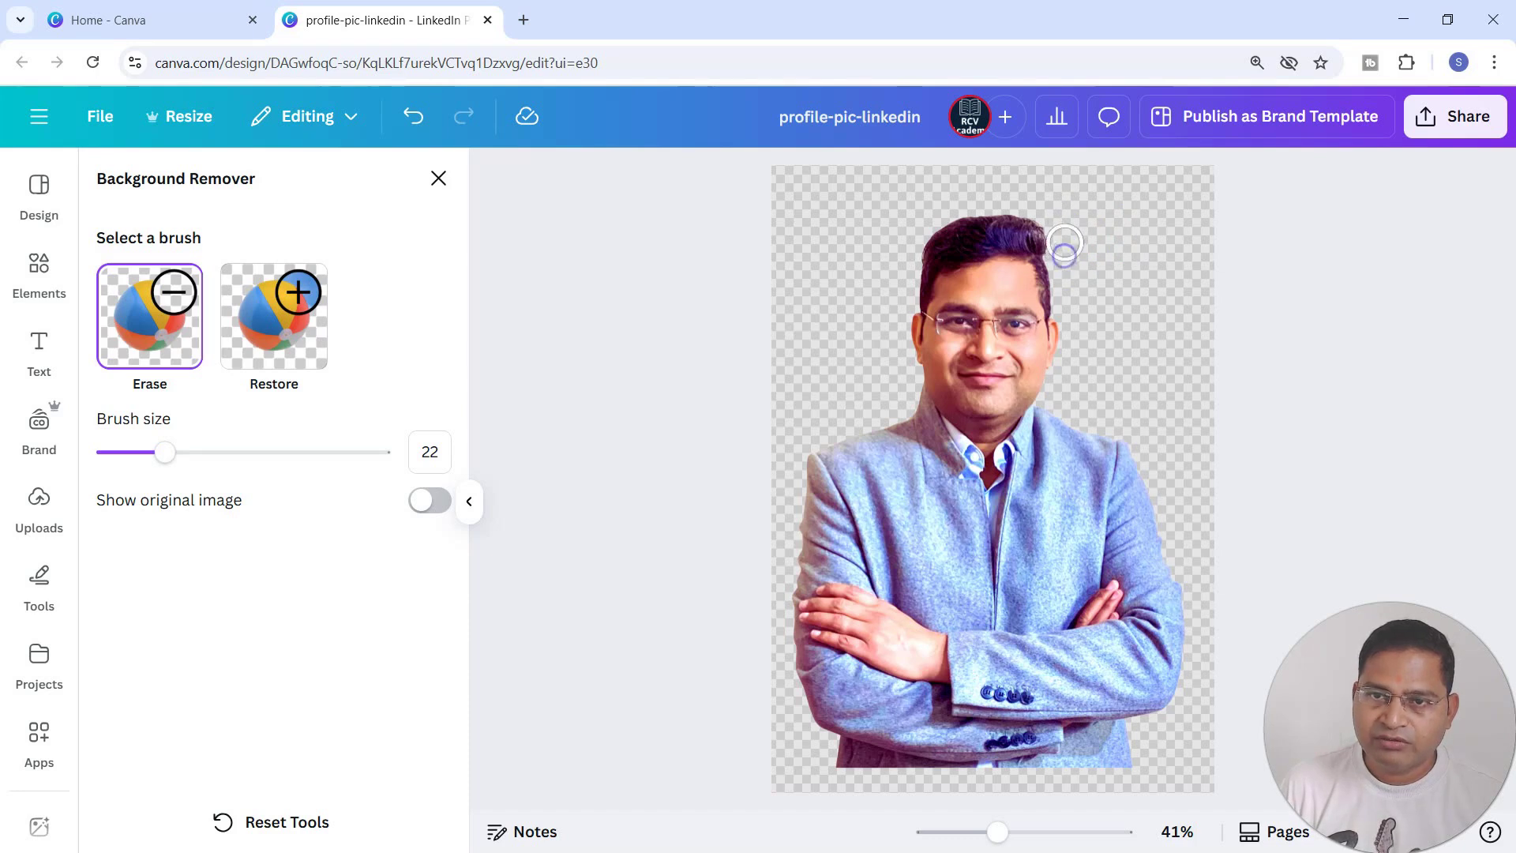
pyautogui.moveTo(1059, 218)
pyautogui.mouseDown()
pyautogui.moveTo(1111, 267)
pyautogui.moveTo(1074, 269)
pyautogui.moveTo(1083, 295)
pyautogui.moveTo(1112, 274)
pyautogui.moveTo(1107, 239)
pyautogui.moveTo(1109, 274)
pyautogui.mouseUp()
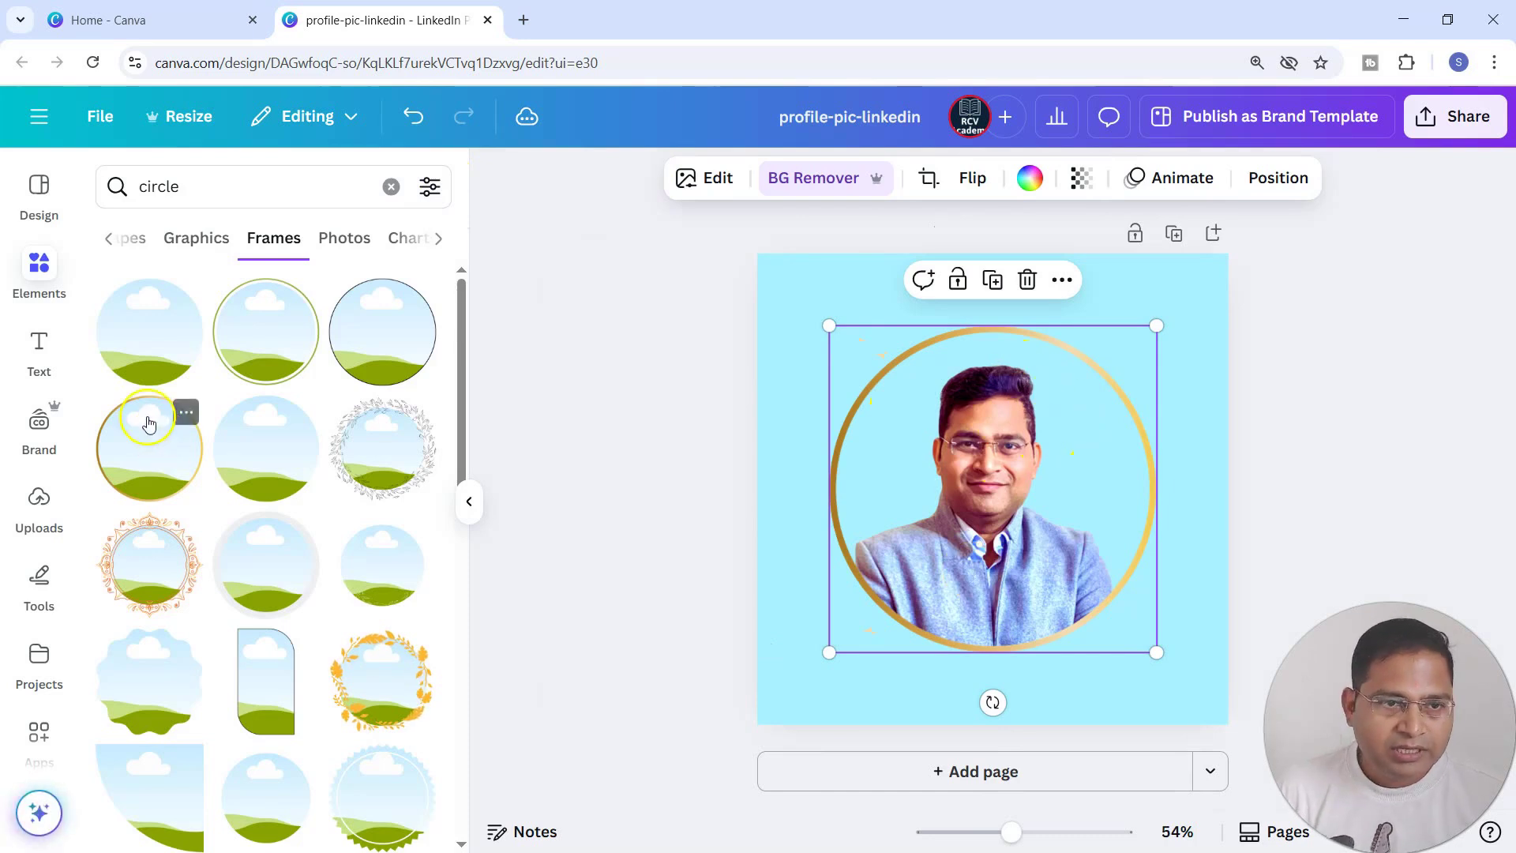
# Apply the Glow shadow to the cleaned-up portrait in the circle frame.
pyautogui.click(713, 188)
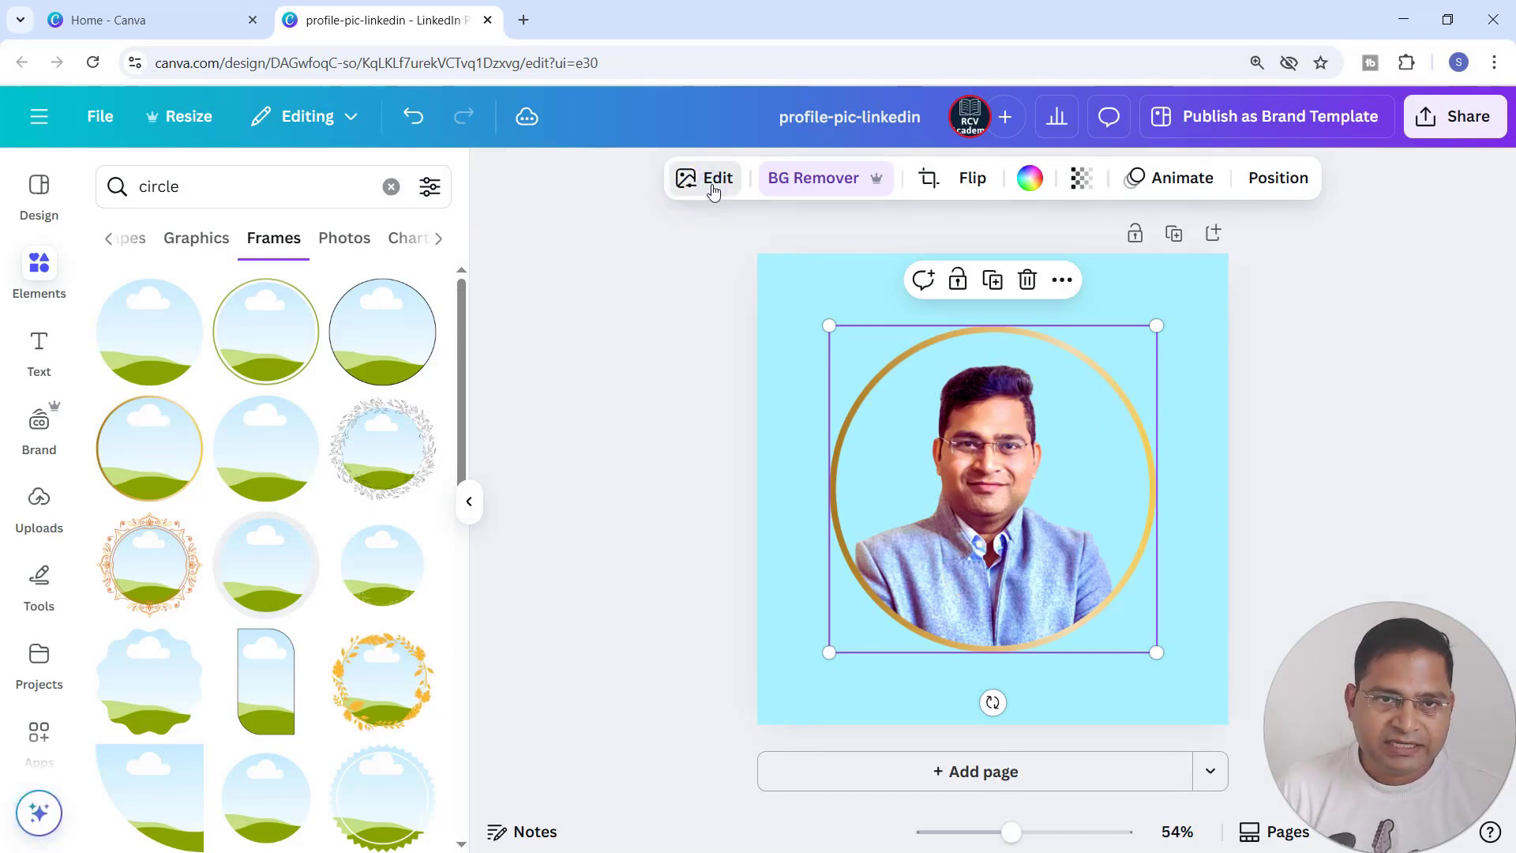
pyautogui.click(145, 544)
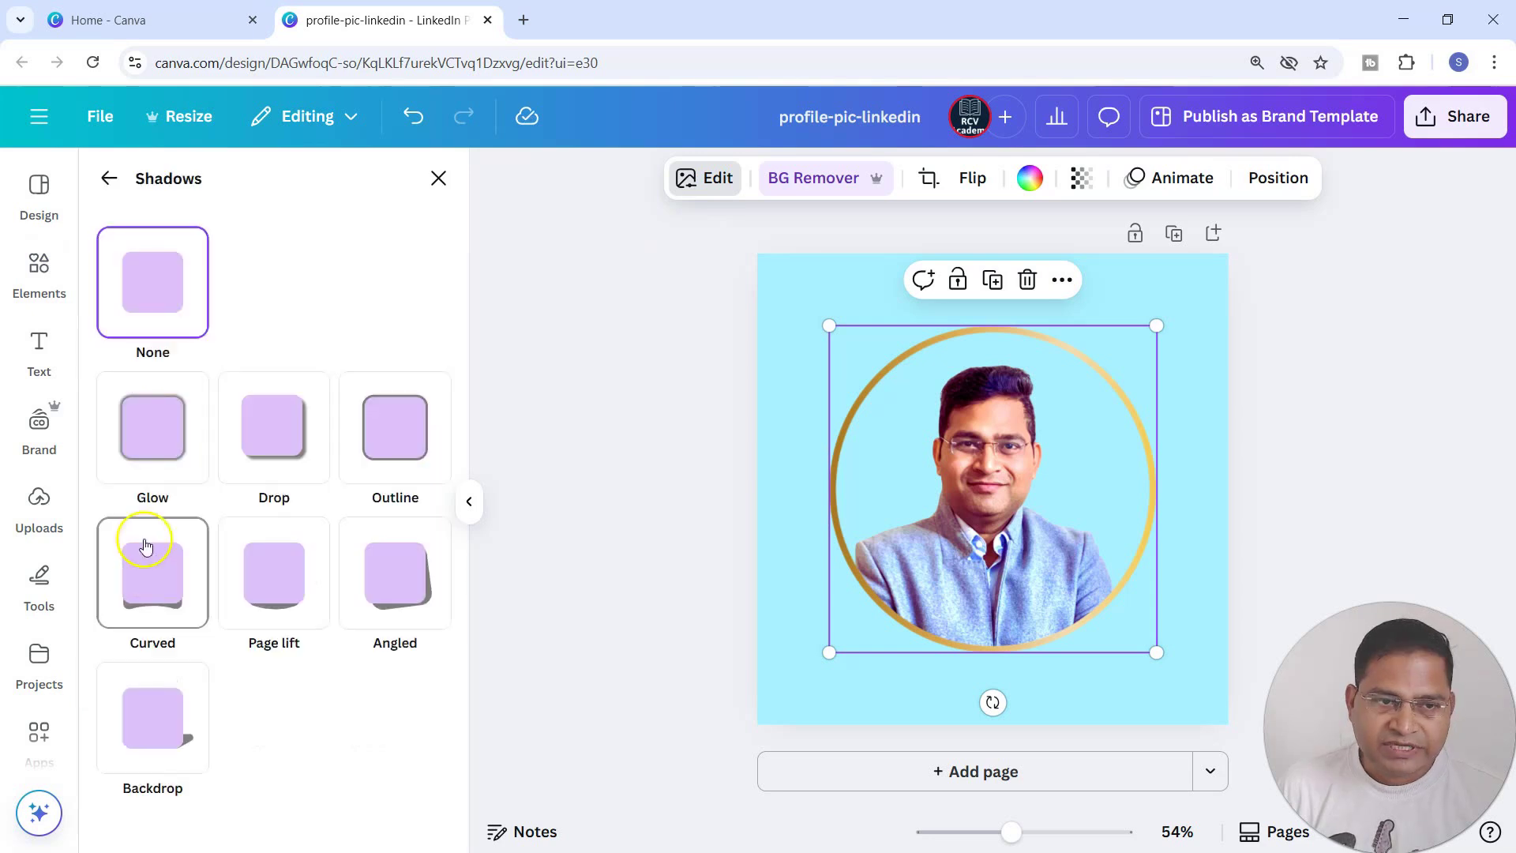
pyautogui.click(145, 433)
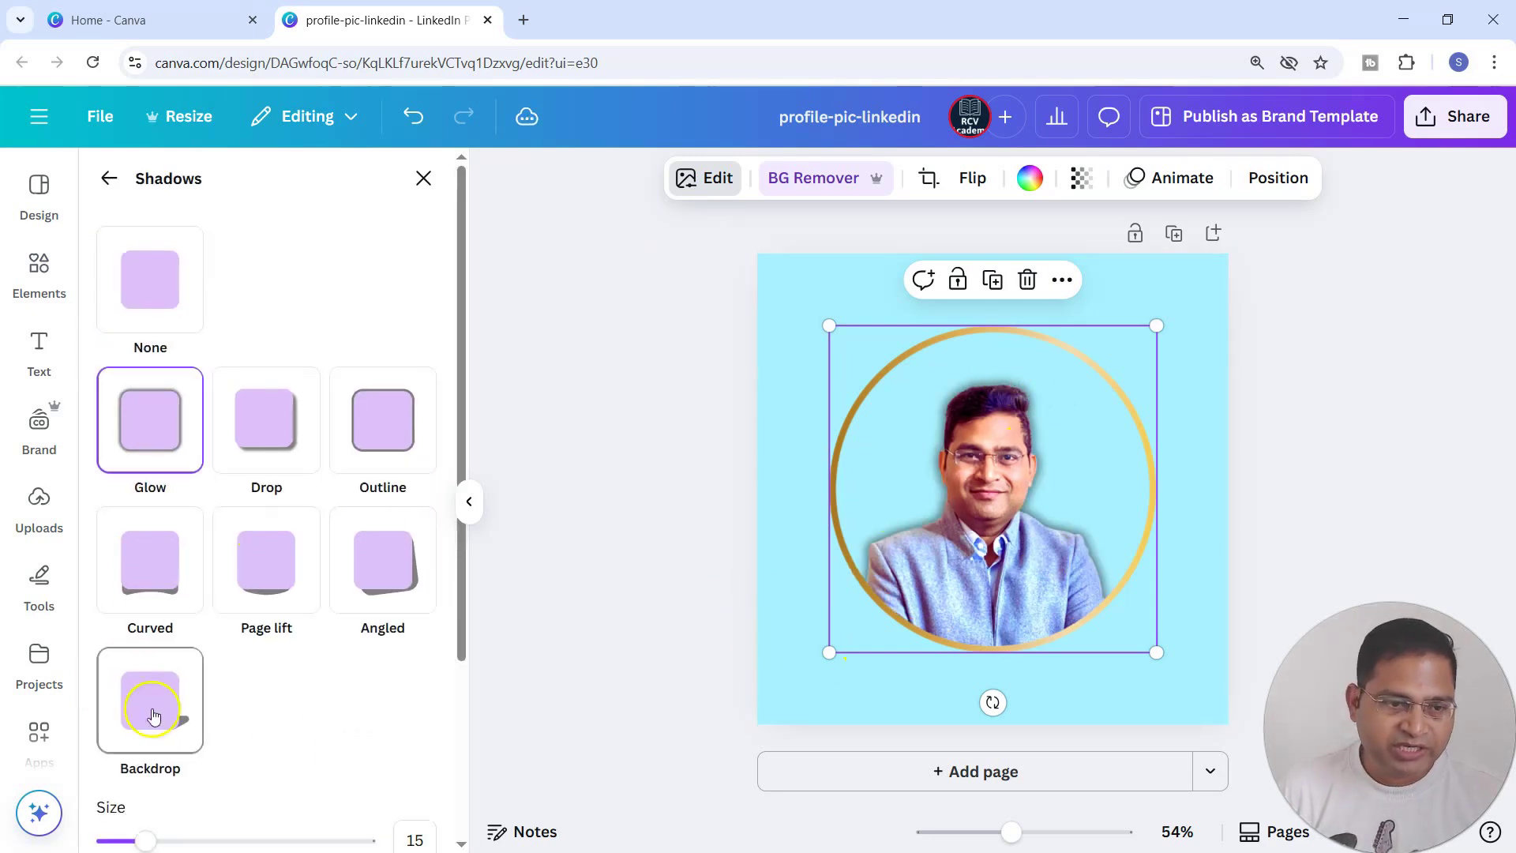
# Set the glow's blur amount to 0, intensity to 100 and size to 20 for a solid outline around the portrait.
pyautogui.scroll(-3, 295, 731)
pyautogui.moveTo(180, 736); pyautogui.dragTo(71, 735)
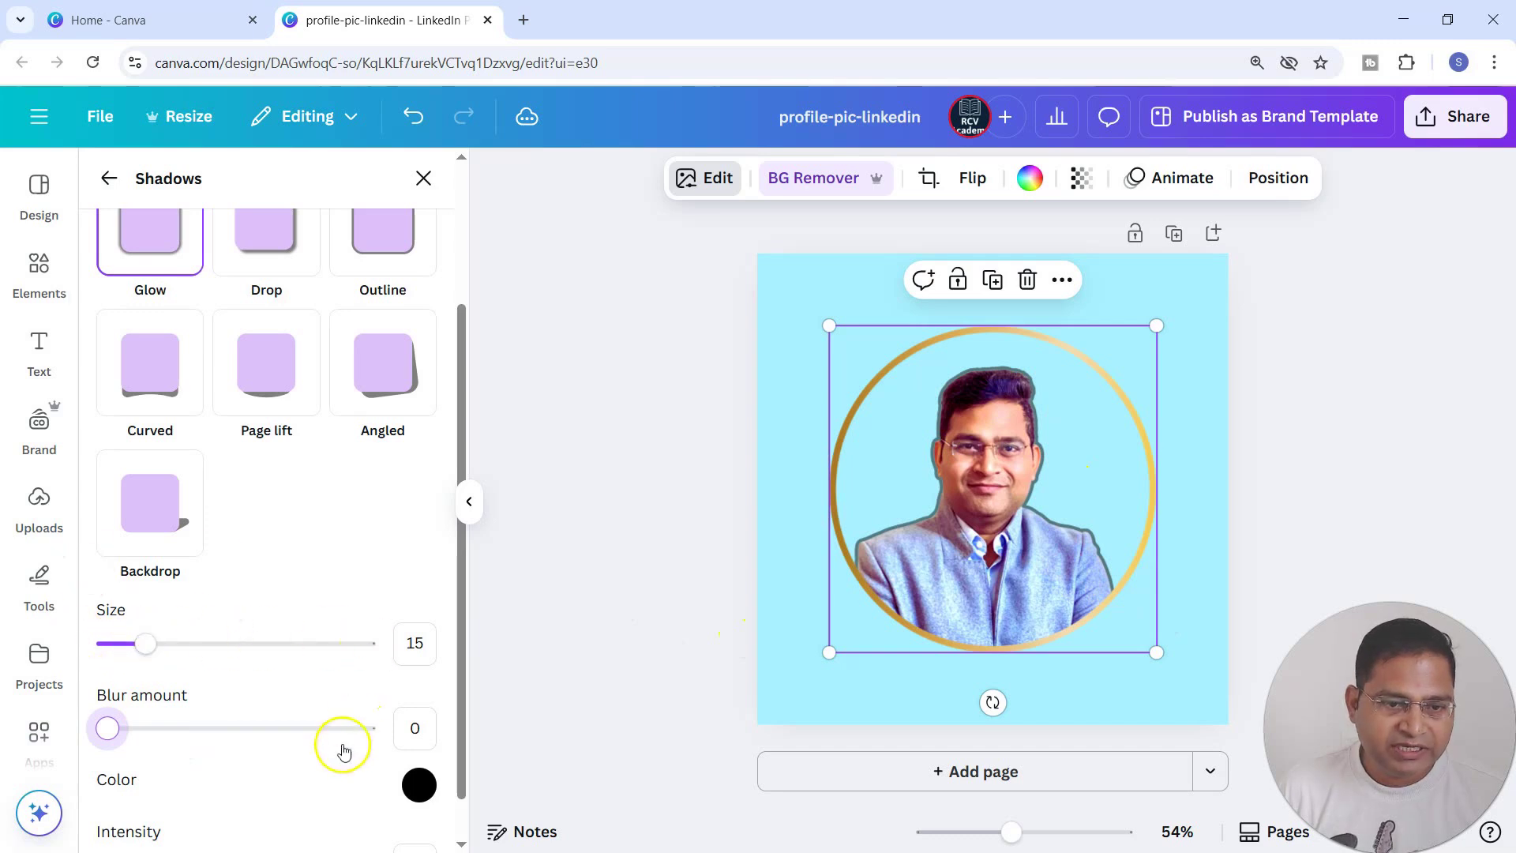
pyautogui.scroll(-1, 237, 794)
pyautogui.moveTo(243, 819); pyautogui.dragTo(383, 824)
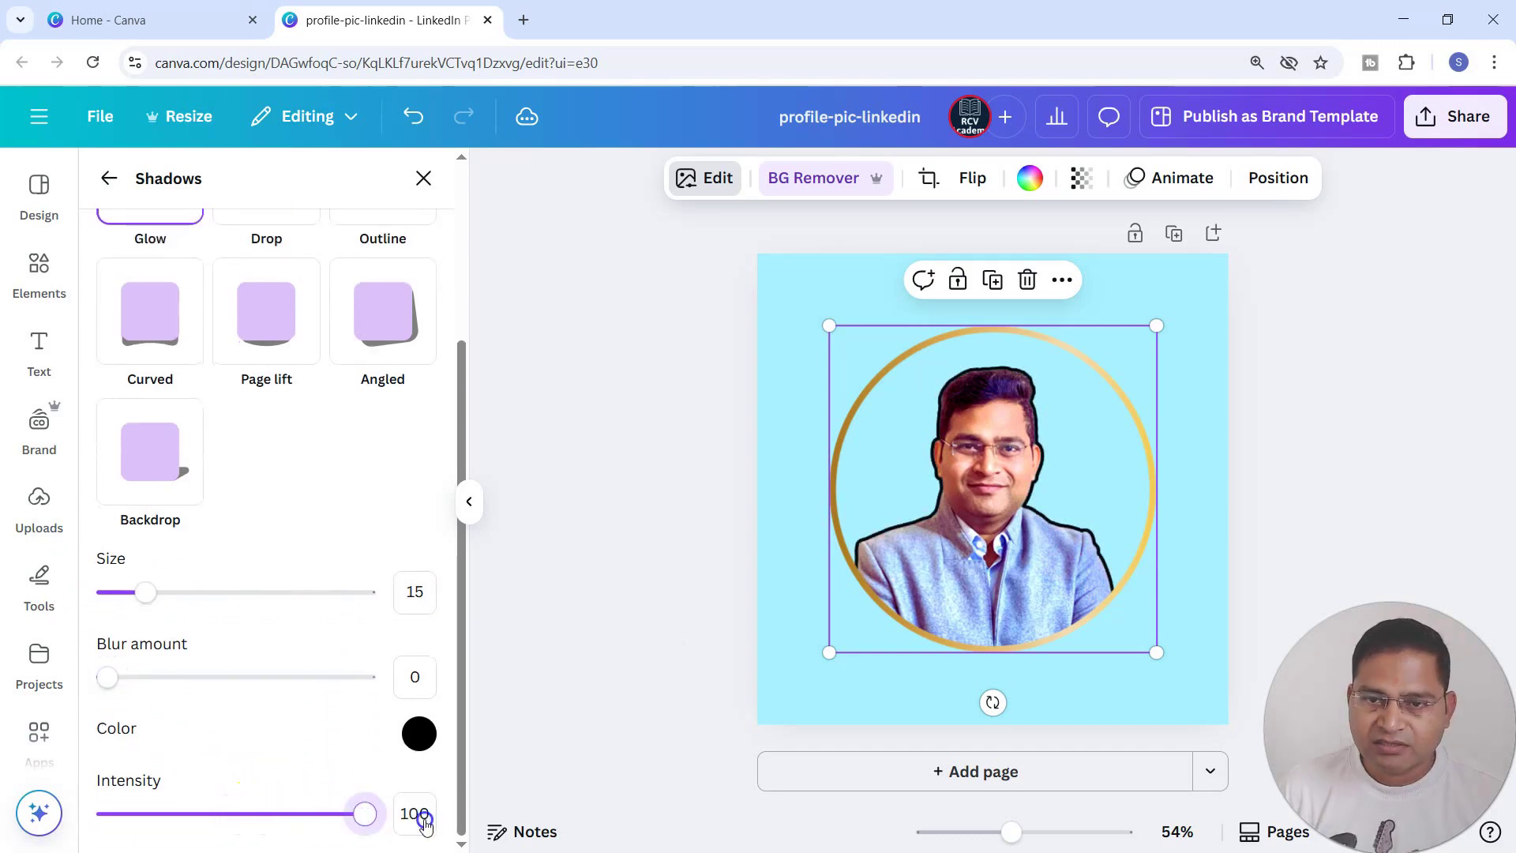
pyautogui.moveTo(145, 594); pyautogui.dragTo(157, 599)
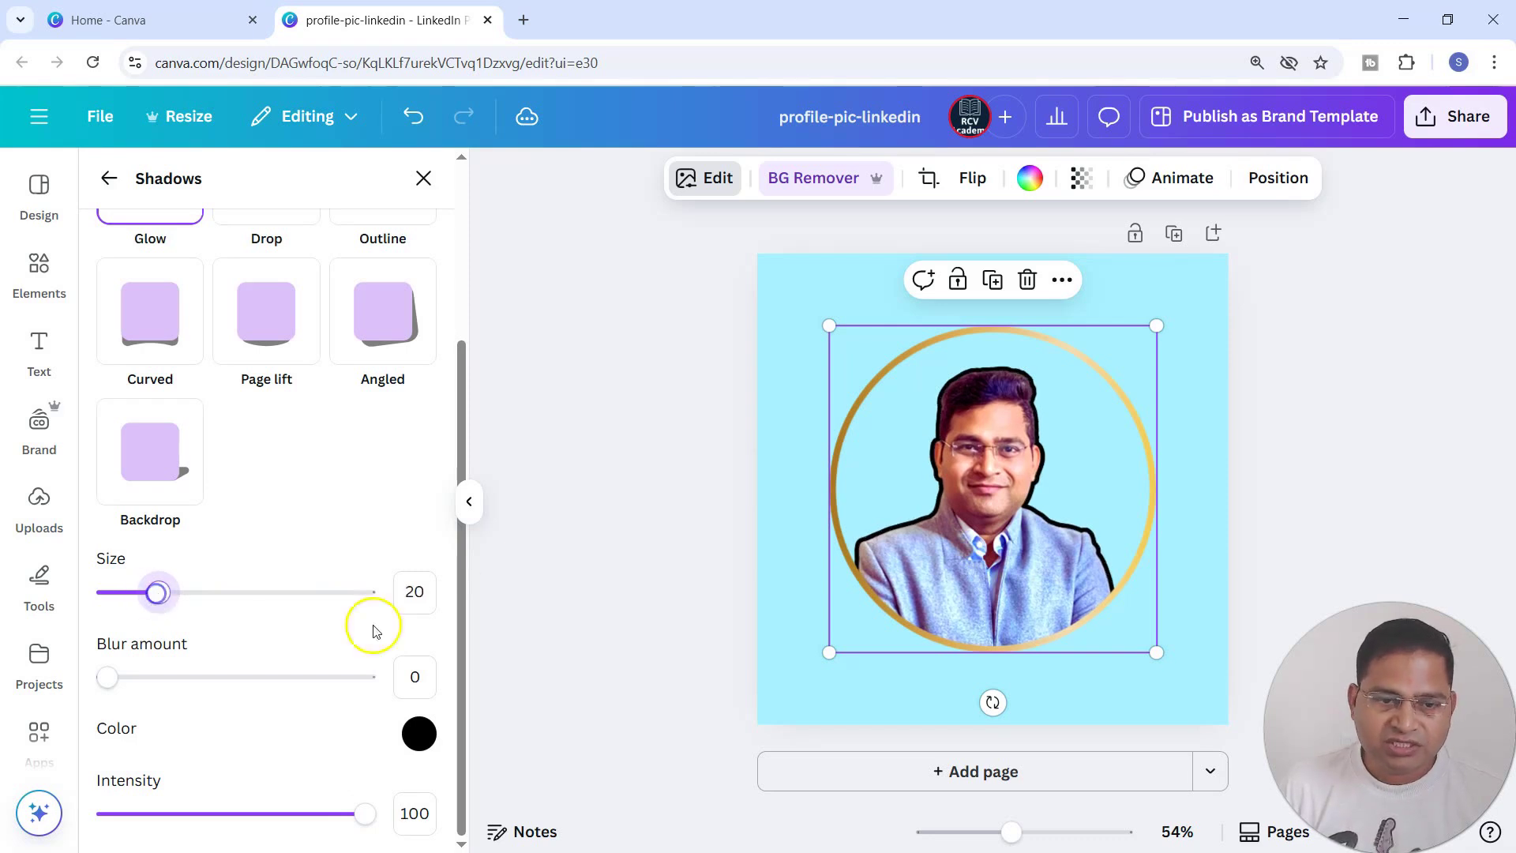
# Change the glow colour around the portrait to bright yellow, #FAFF00.
pyautogui.click(417, 730)
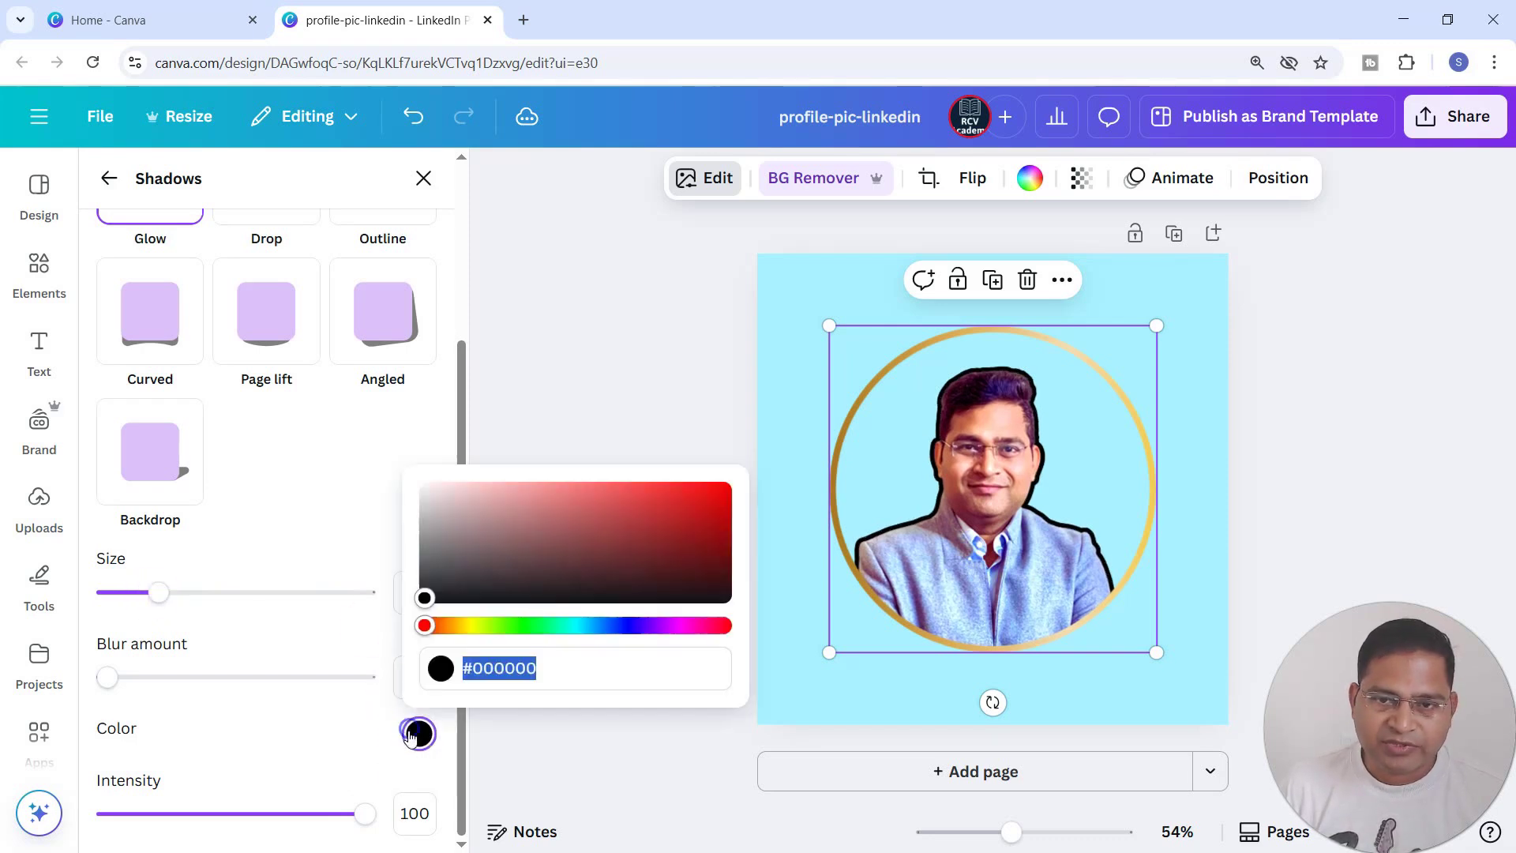
pyautogui.click(473, 626)
pyautogui.click(716, 493)
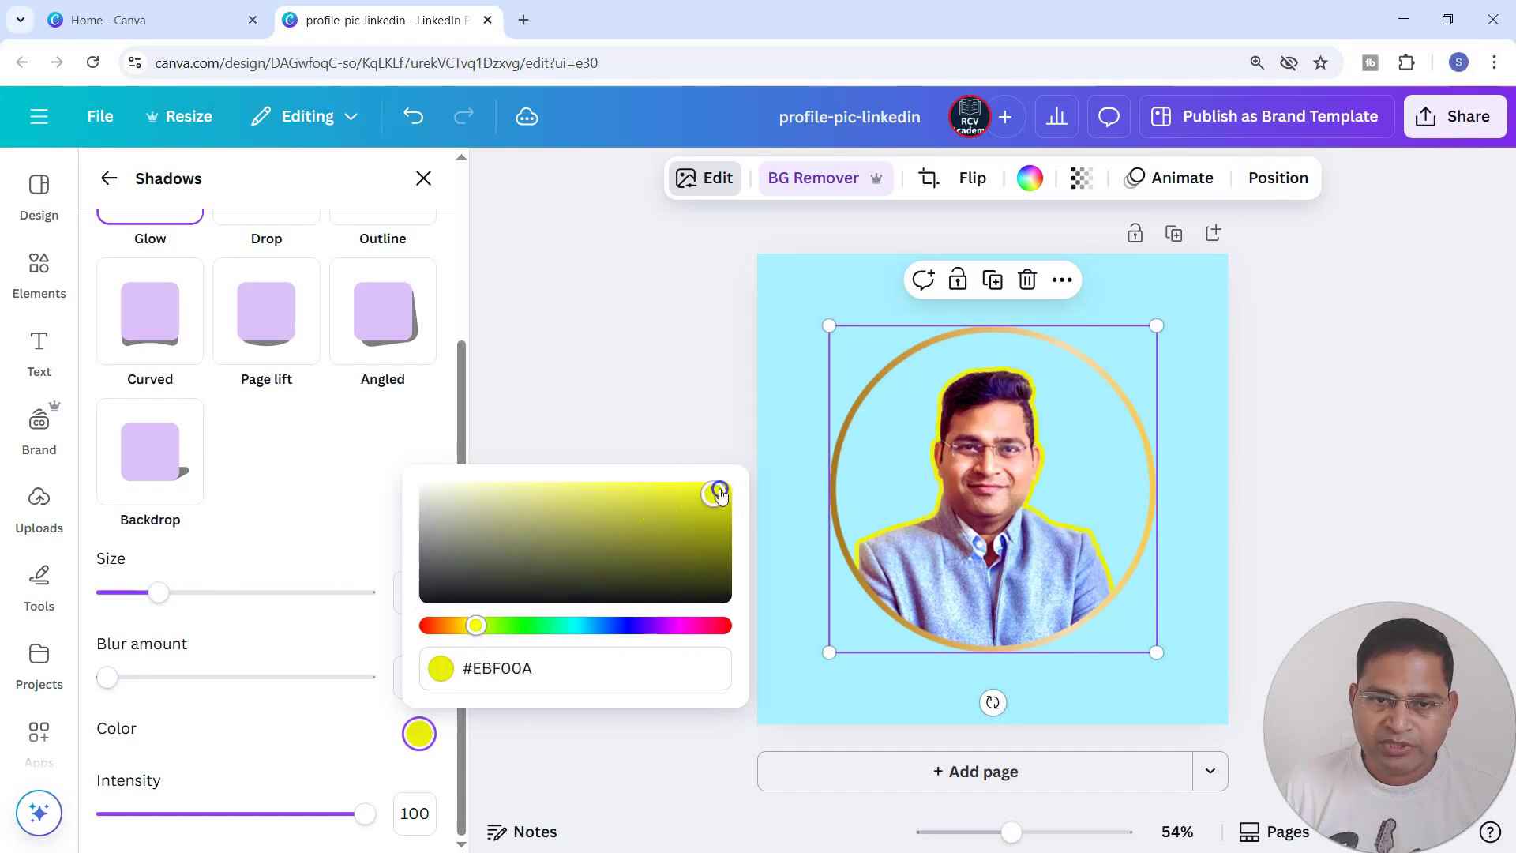
pyautogui.moveTo(721, 488); pyautogui.dragTo(741, 483)
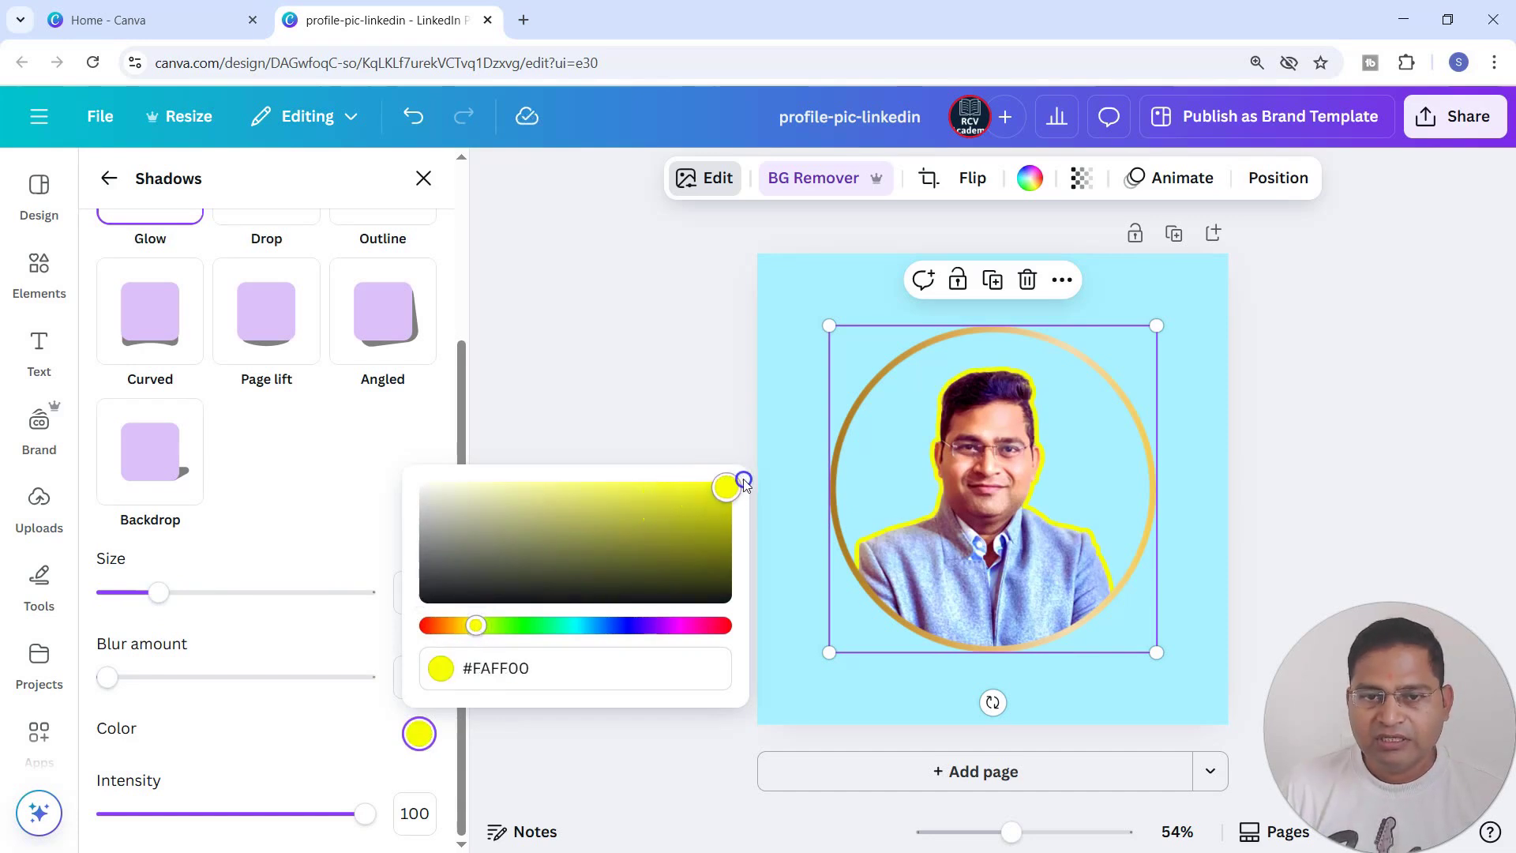
pyautogui.click(1190, 478)
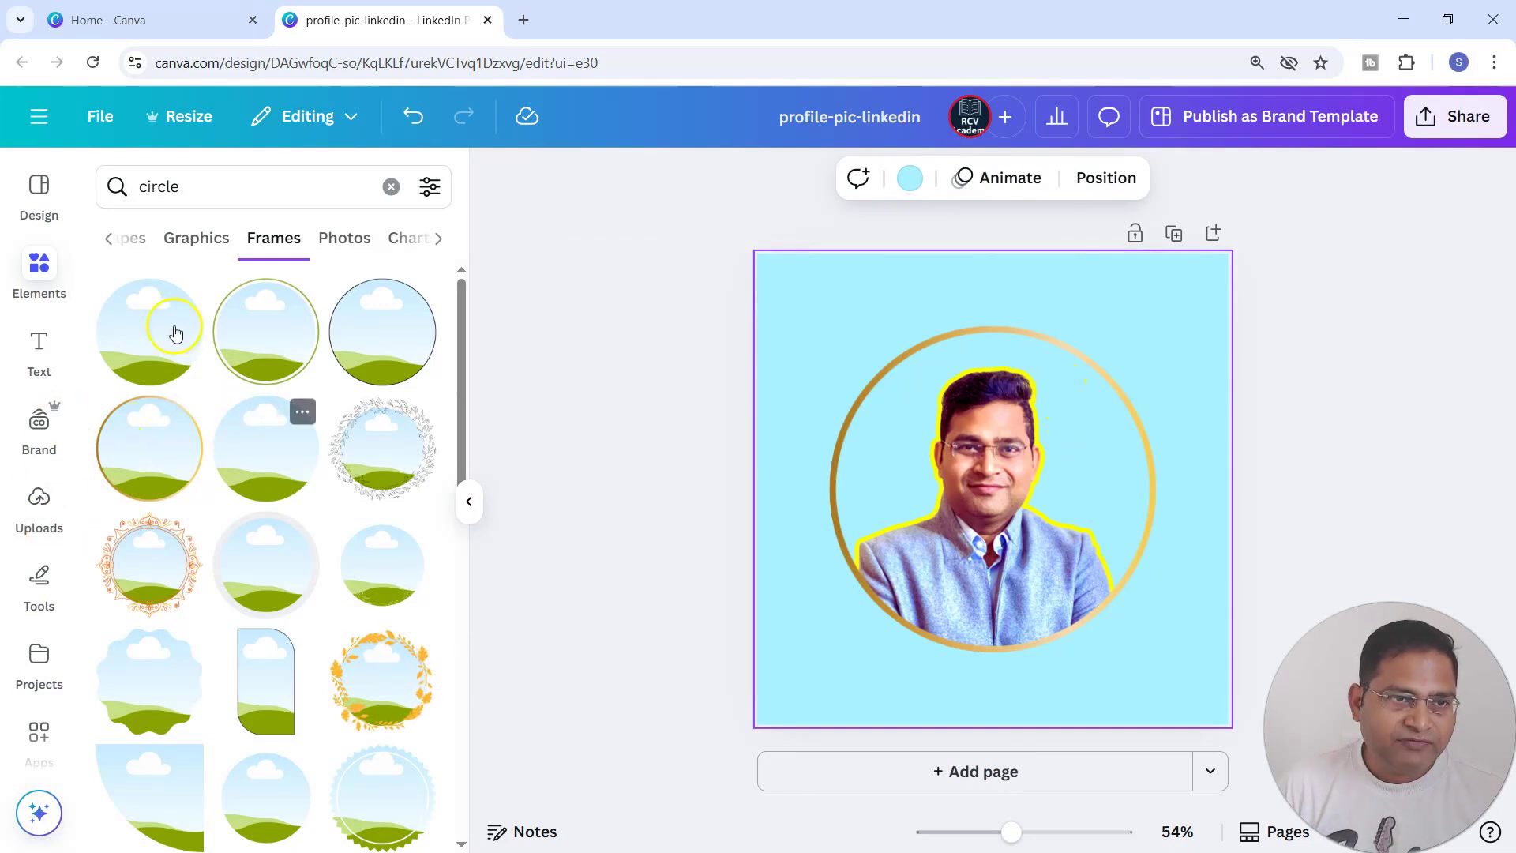
# Replace the circle search with a search for "background" and limit the results to graphics.
pyautogui.click(391, 187)
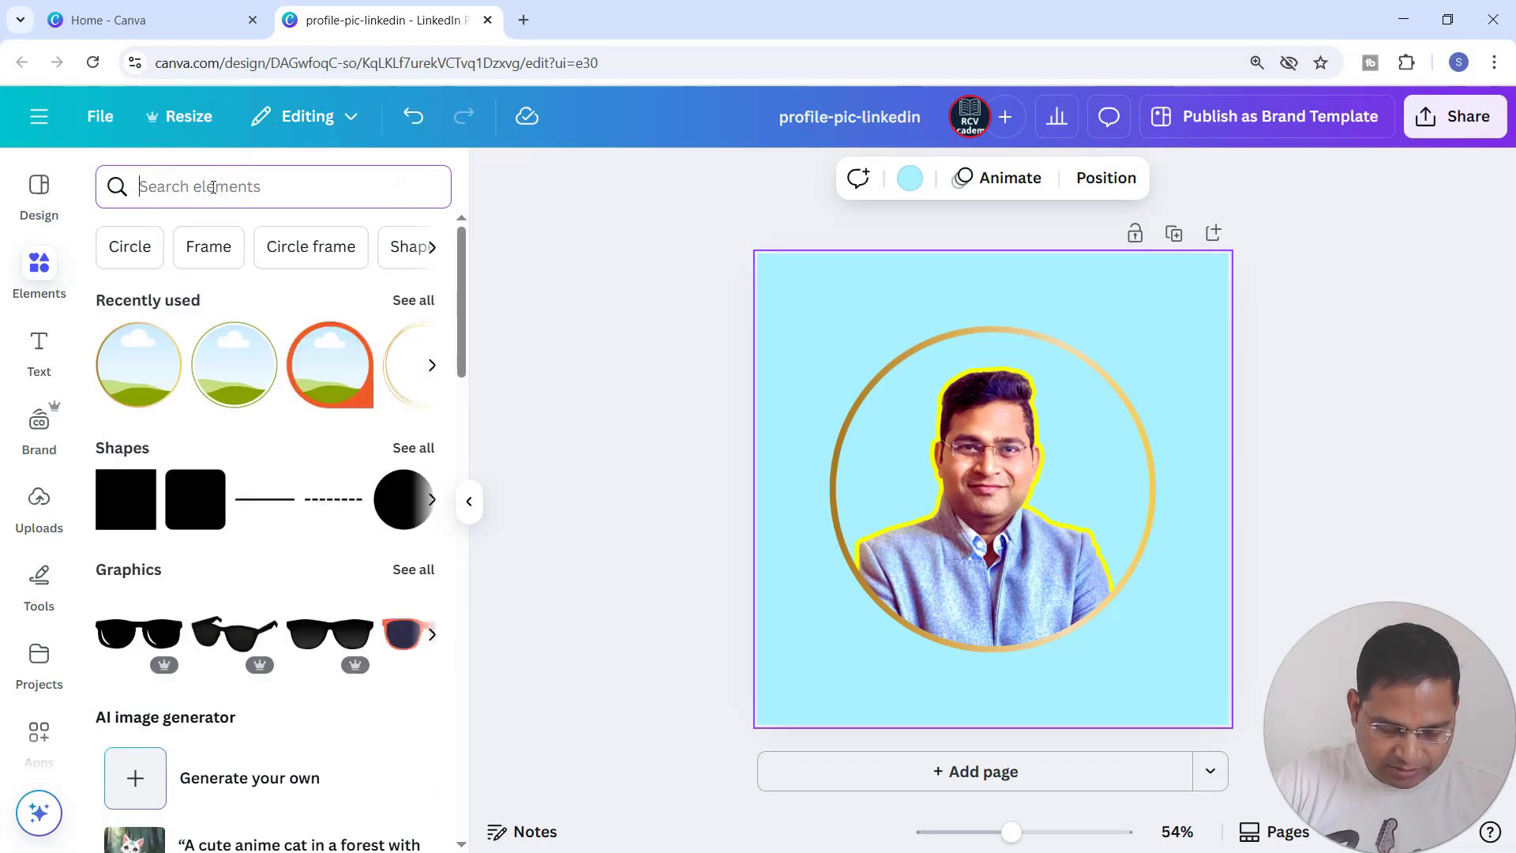
pyautogui.write('backgournd')
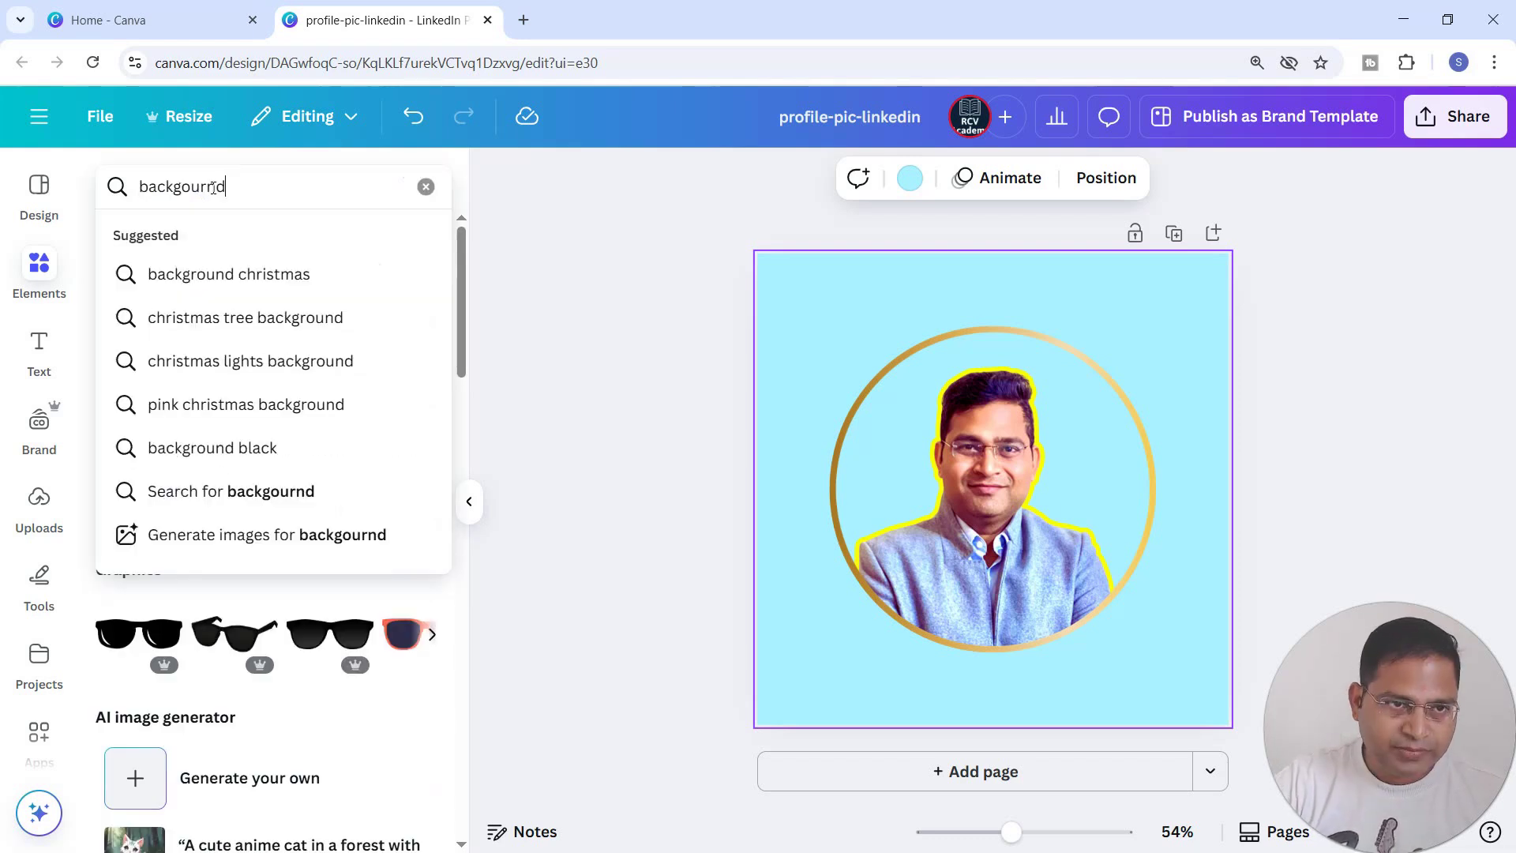
pyautogui.press('BackSpace')
pyautogui.press('BackSpace')
pyautogui.press('BackSpace')
pyautogui.press('BackSpace')
pyautogui.press('BackSpace')
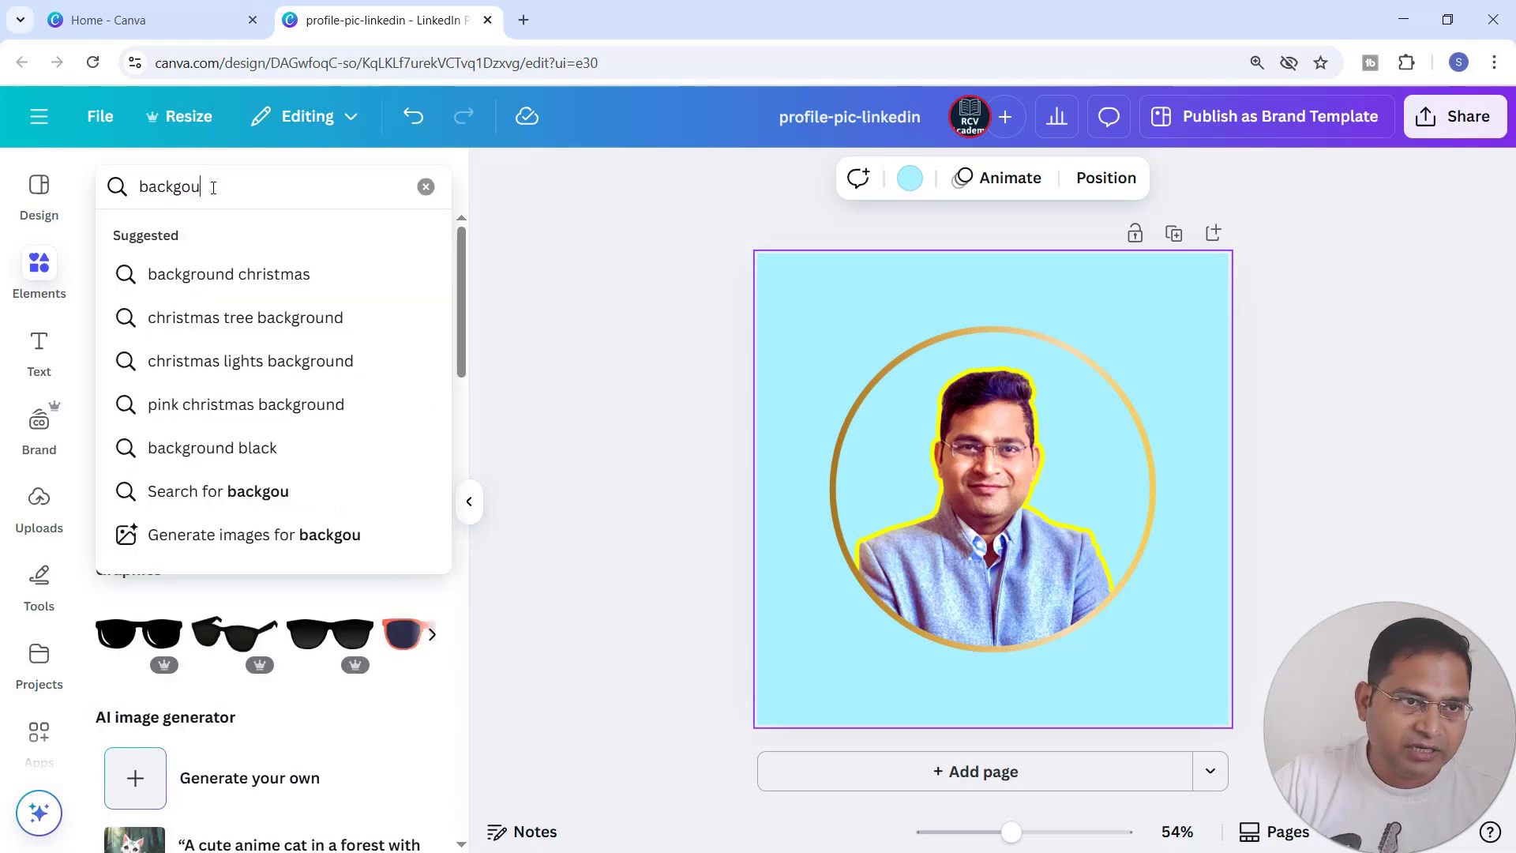
pyautogui.write('round')
pyautogui.press('Return')
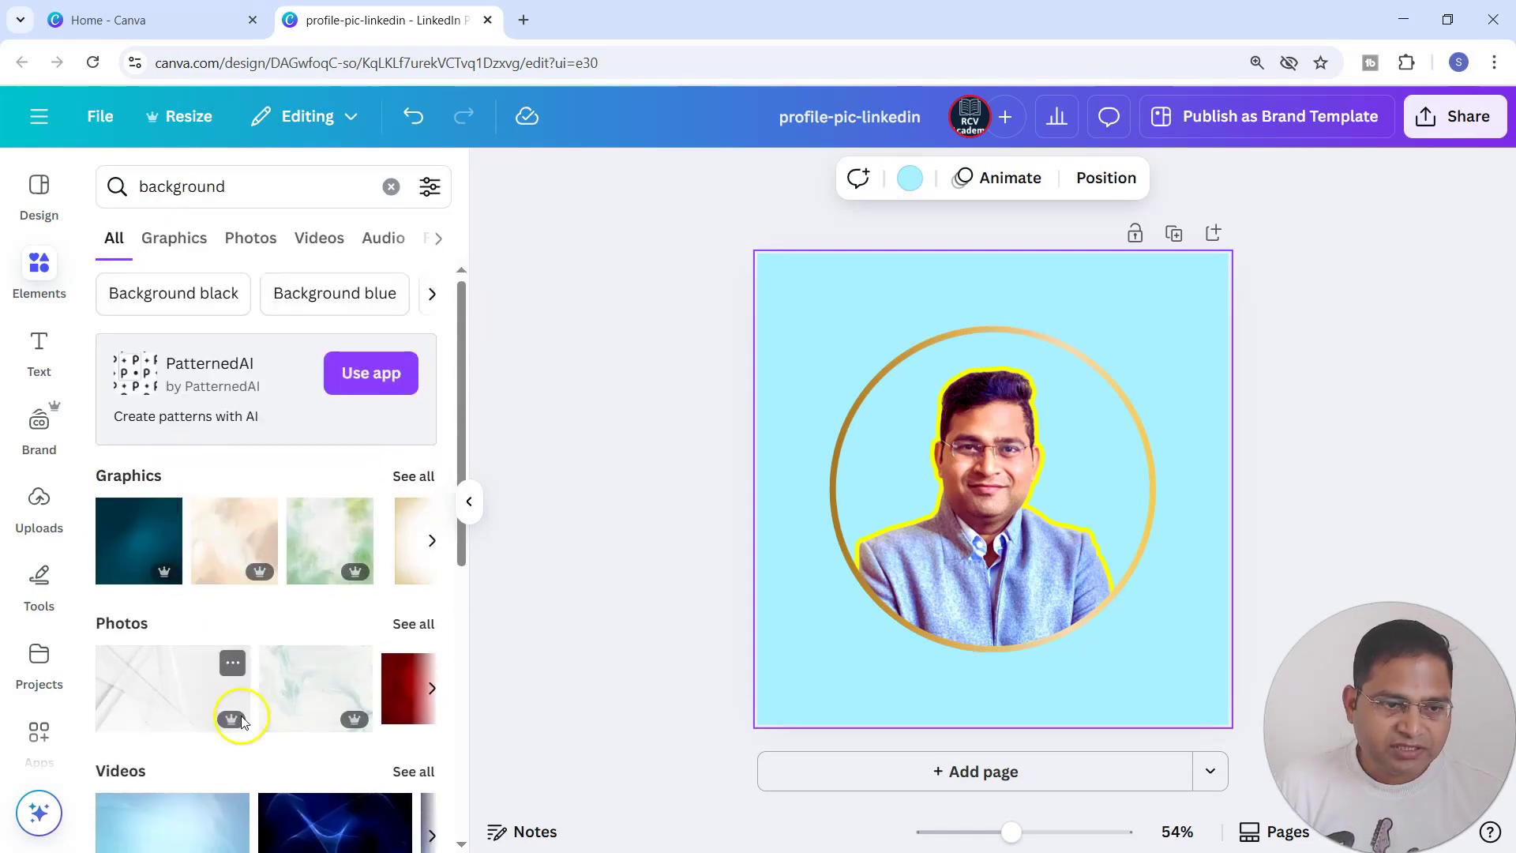
pyautogui.scroll(-5, 241, 728)
pyautogui.scroll(5, 241, 728)
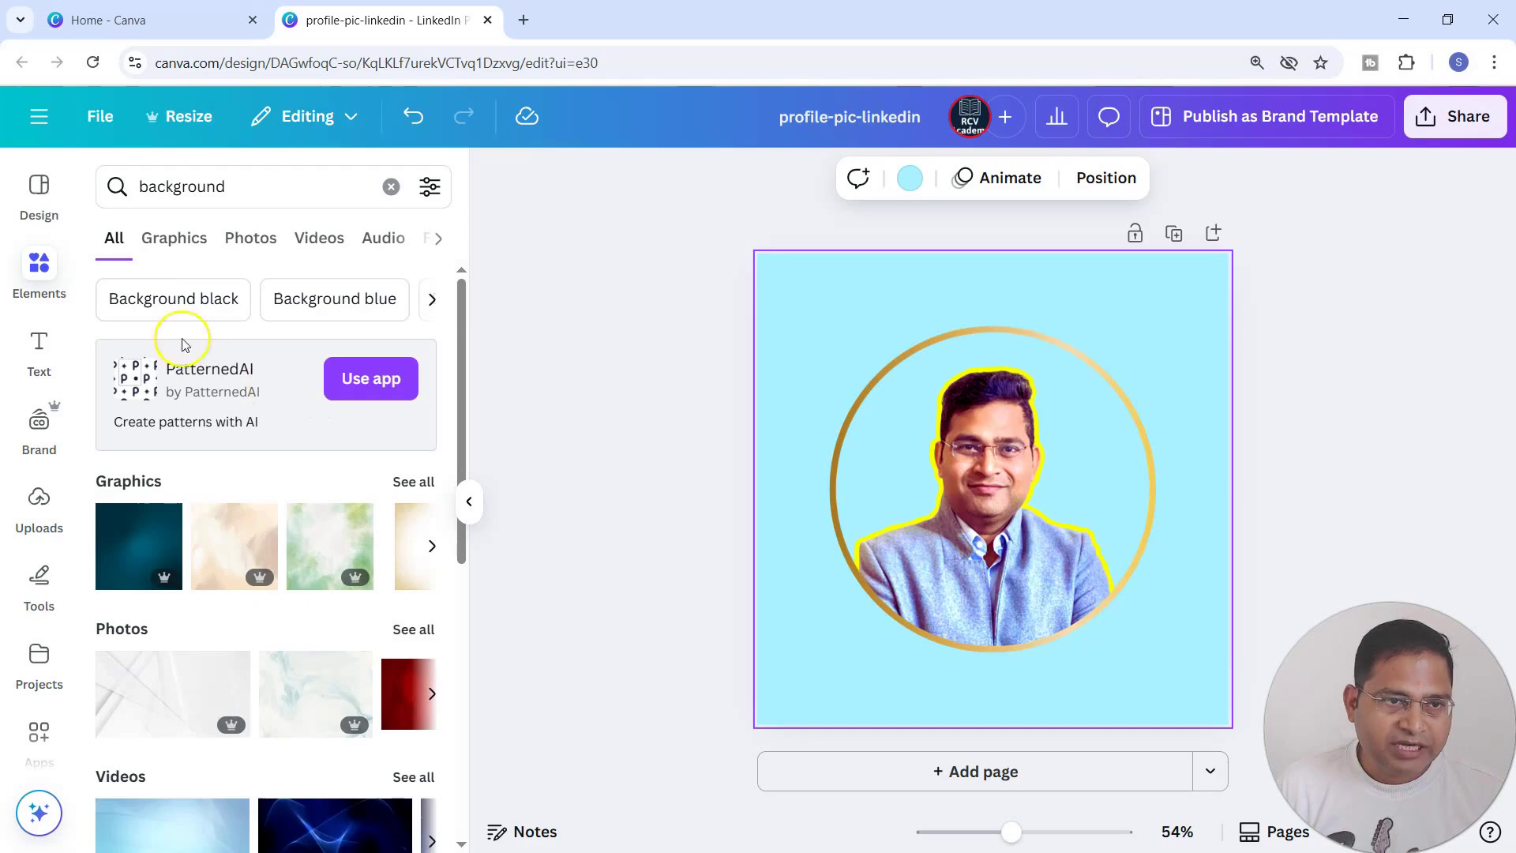
pyautogui.click(179, 239)
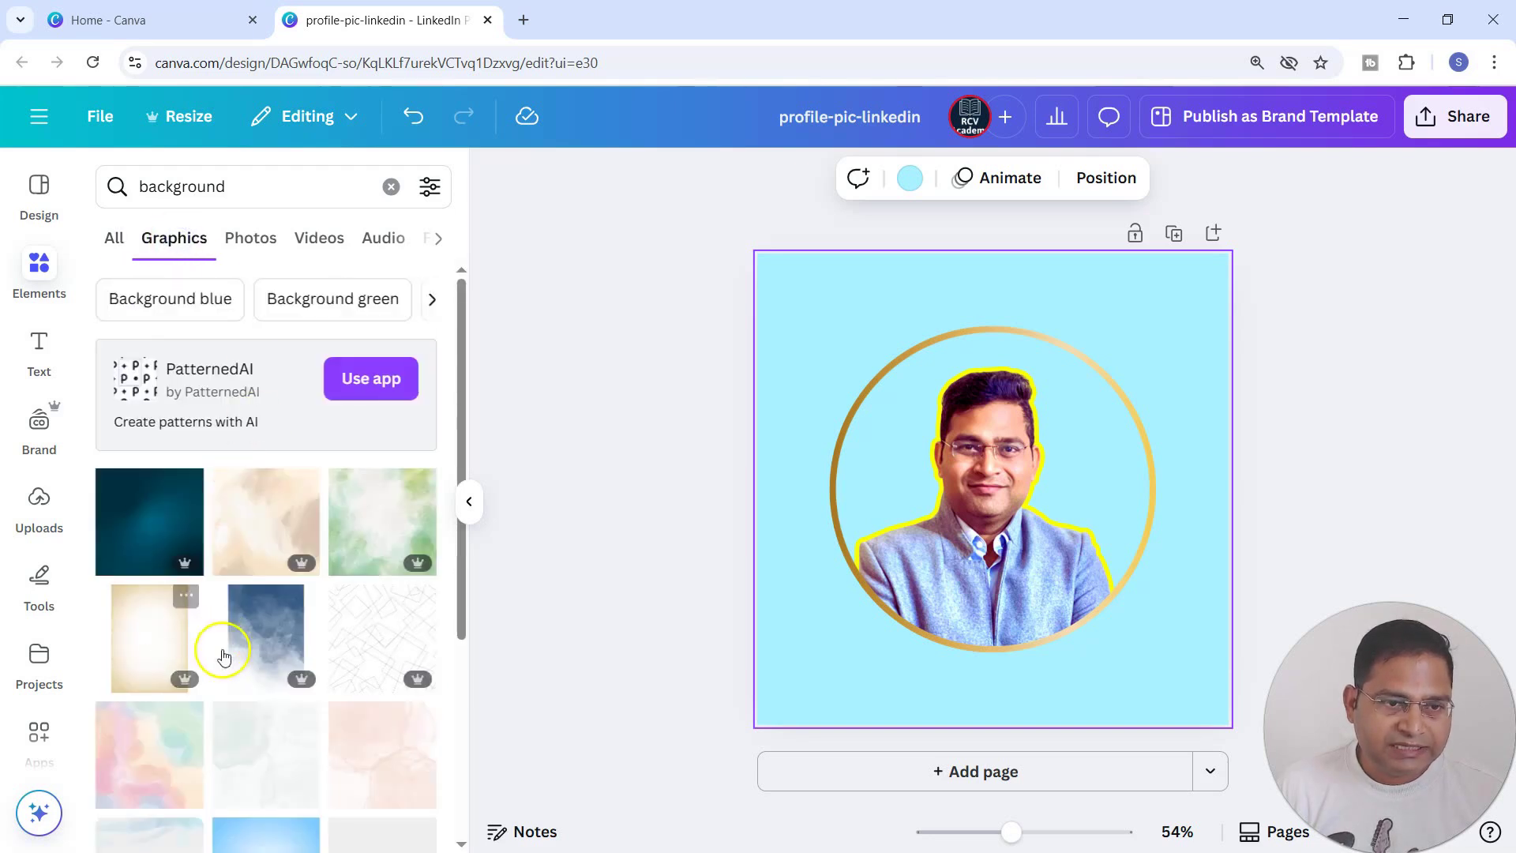
pyautogui.scroll(-4, 355, 785)
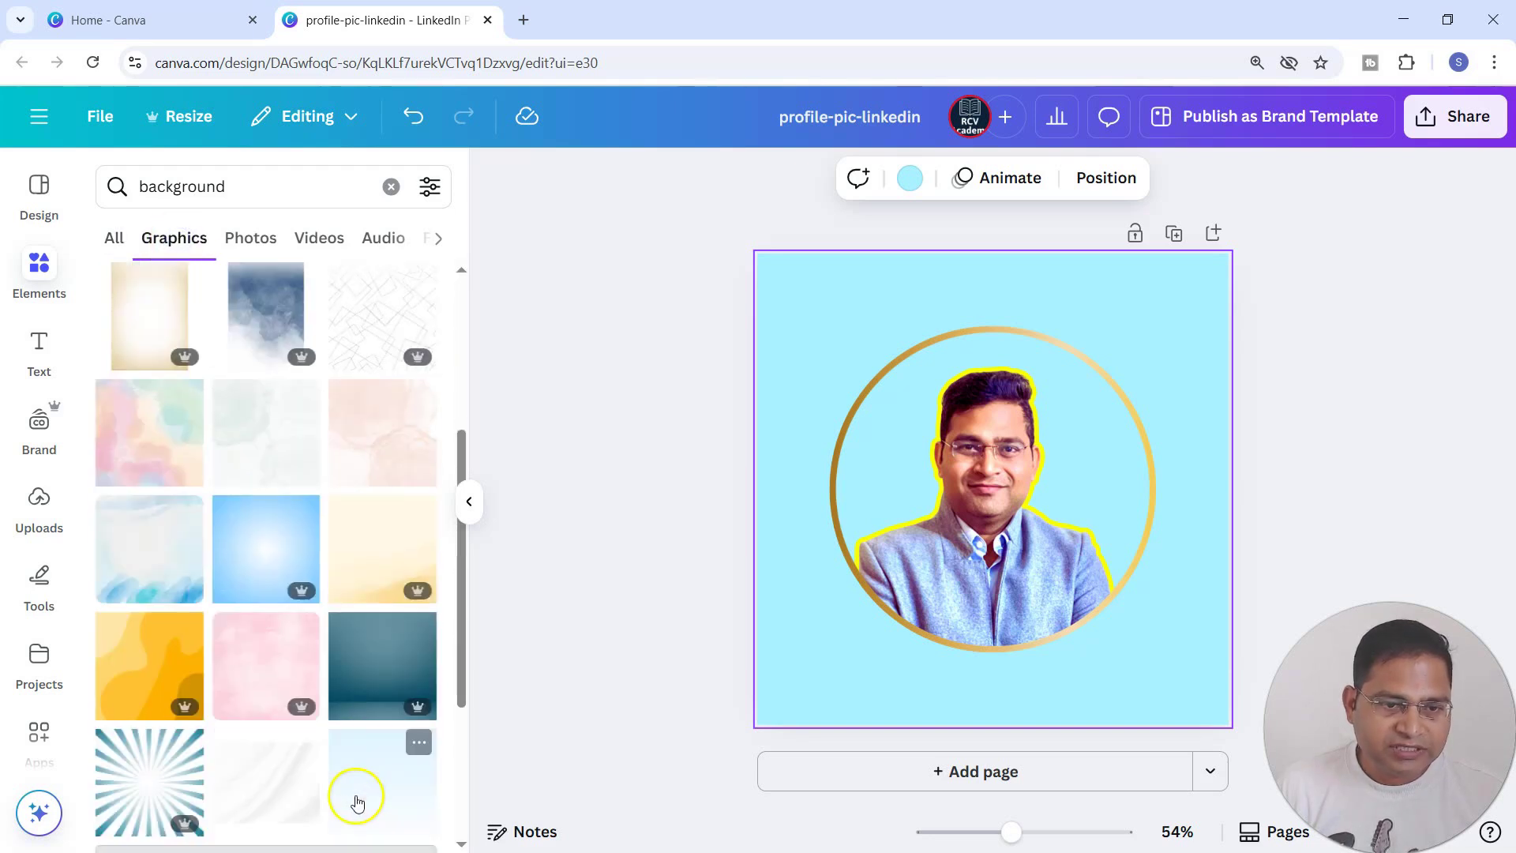
pyautogui.click(137, 664)
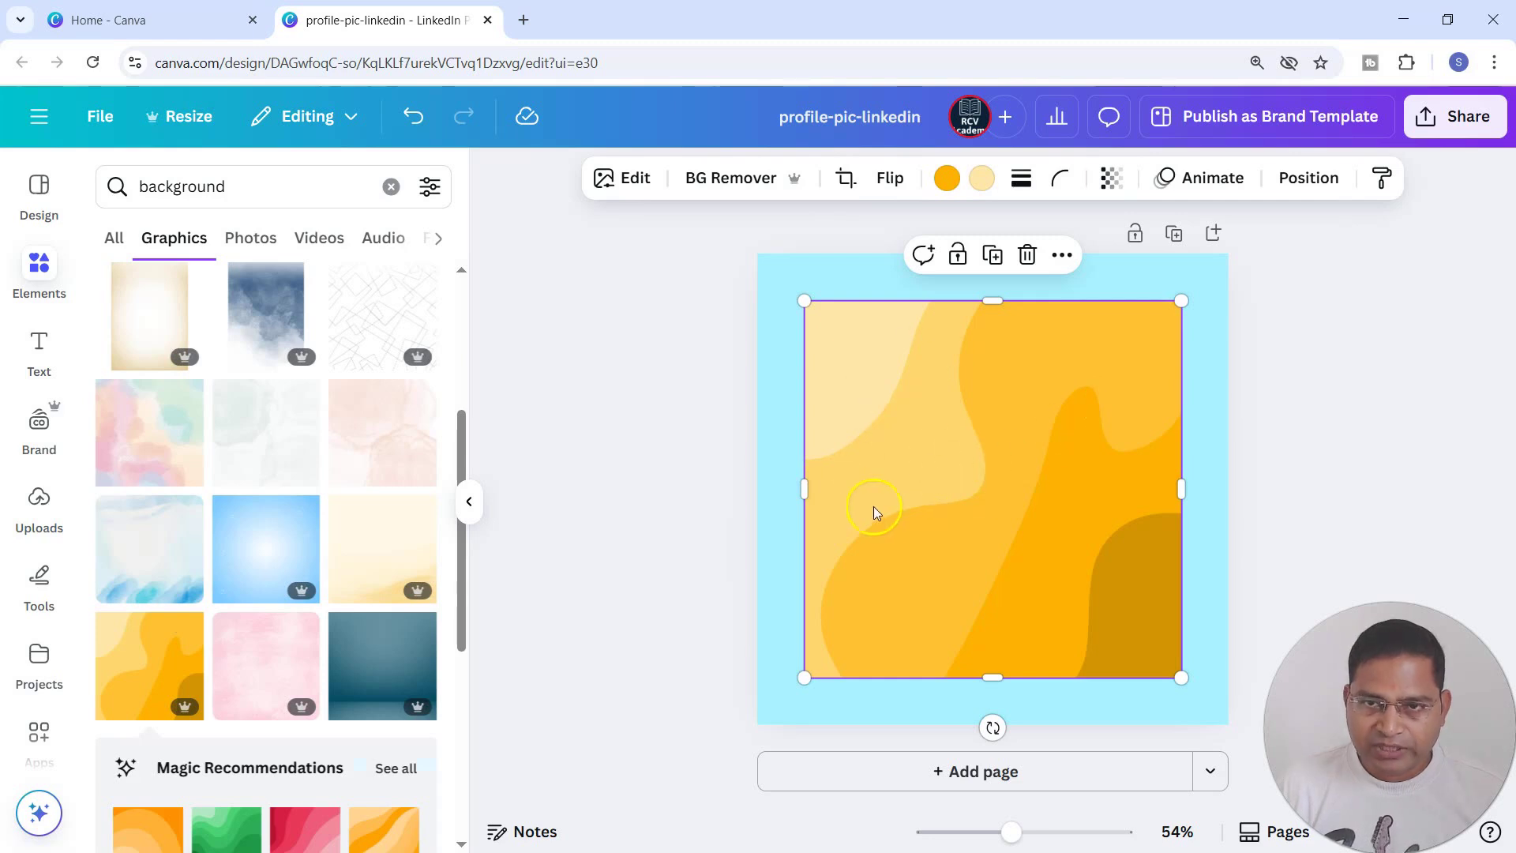
pyautogui.hotkey('ctrl', 'z')
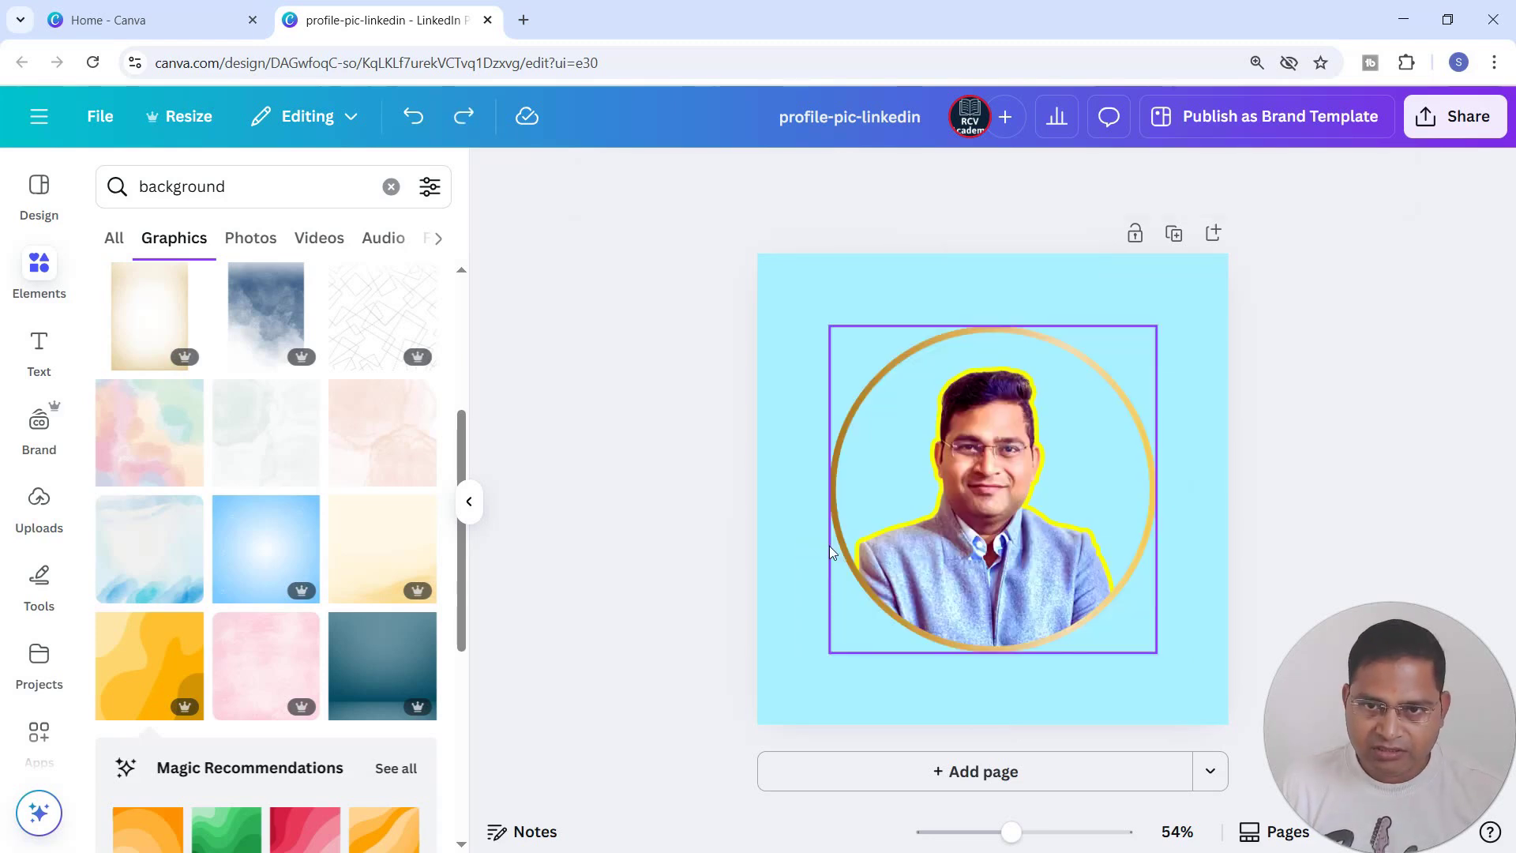
pyautogui.click(1169, 278)
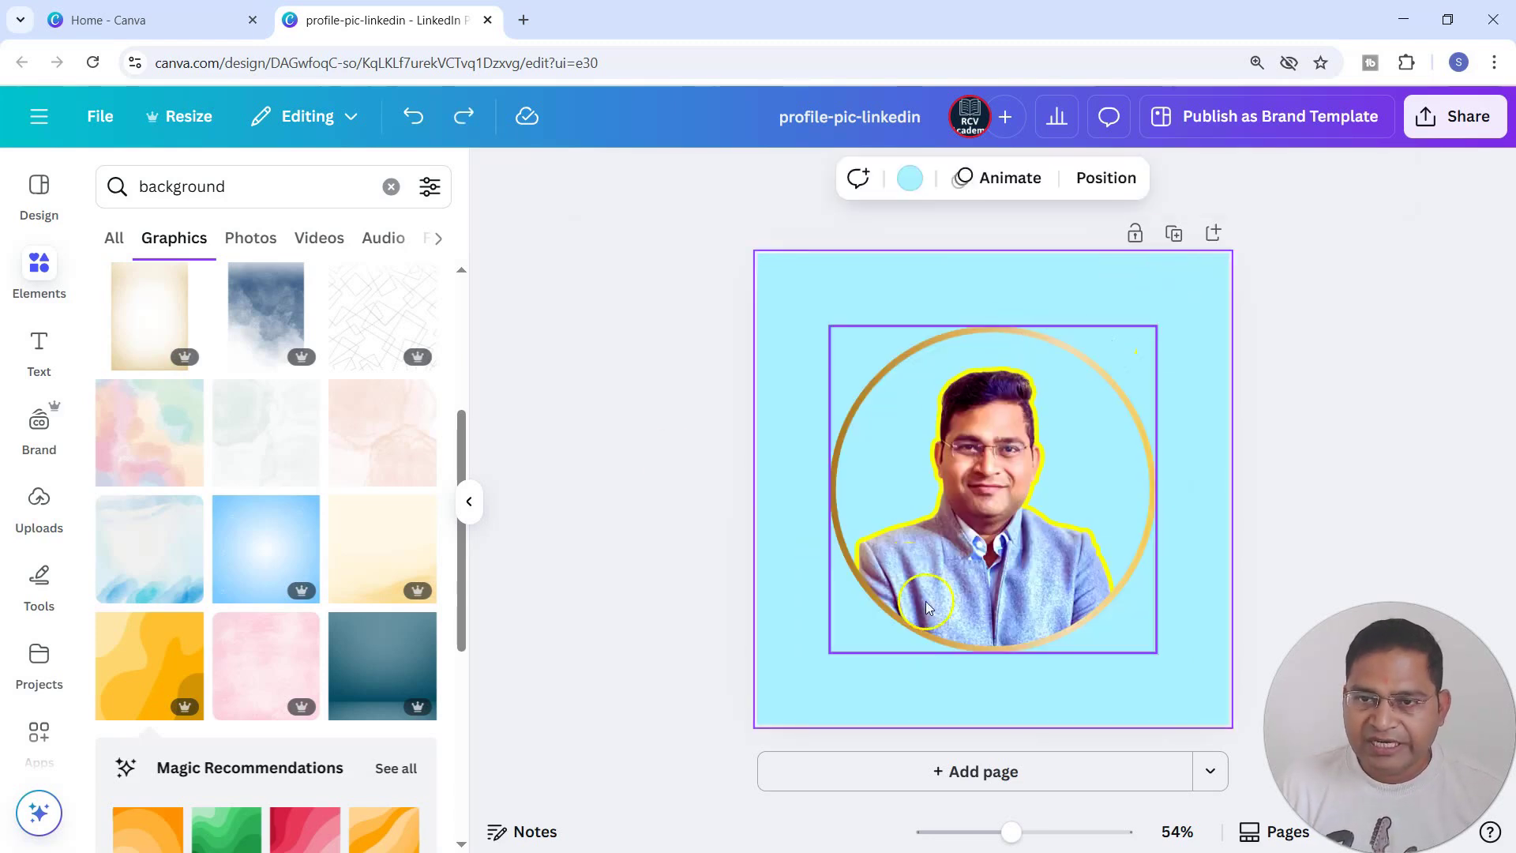
# Duplicate the page with the framed portrait and select the copy on page 2.
pyautogui.click(1173, 233)
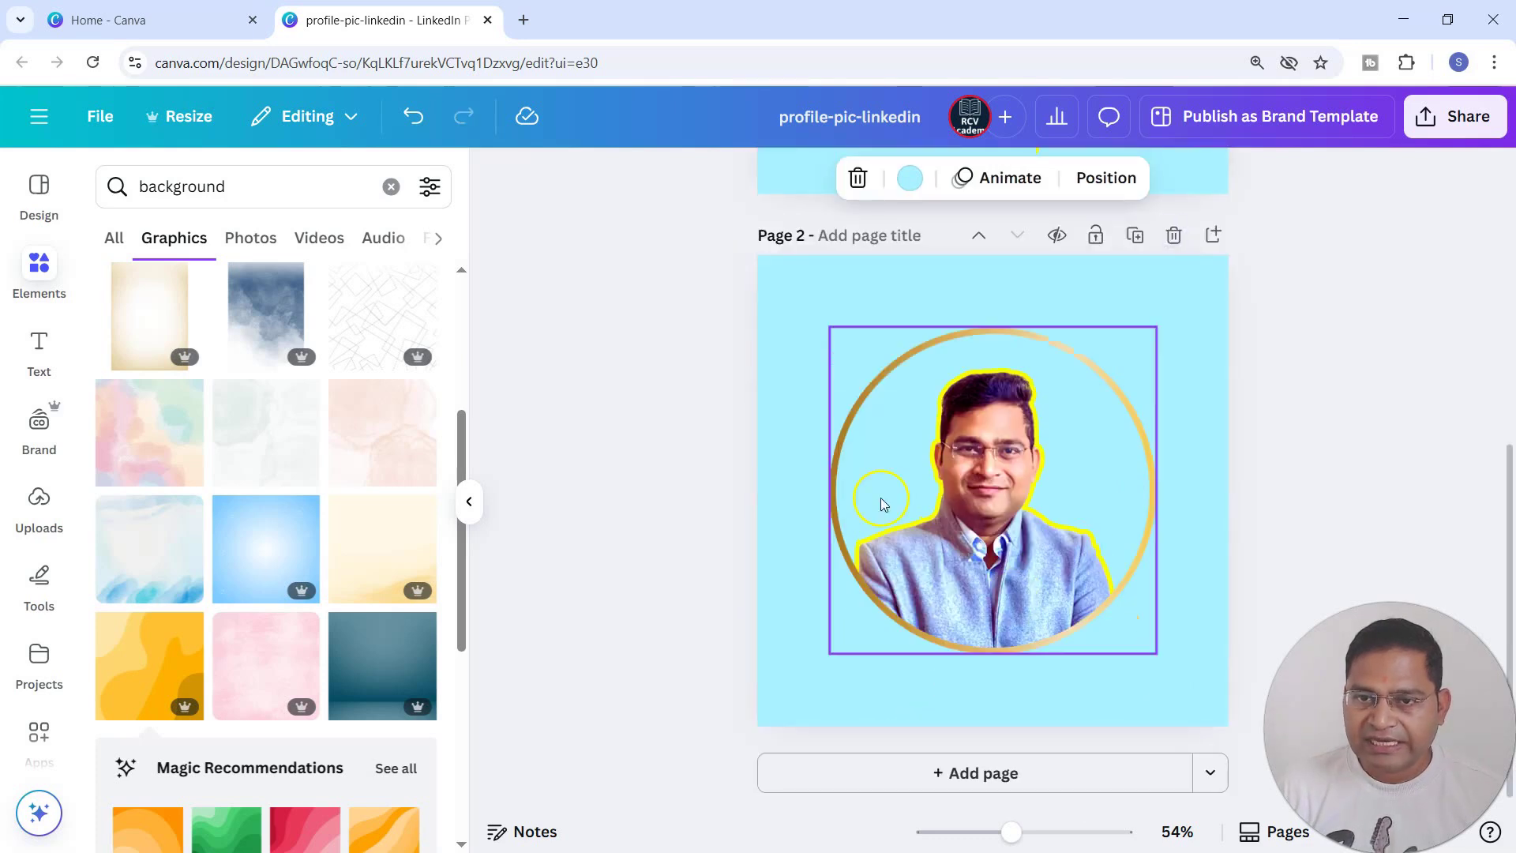
pyautogui.scroll(6, 1042, 691)
pyautogui.scroll(-5, 1119, 695)
pyautogui.click(818, 429)
pyautogui.scroll(3, 993, 525)
pyautogui.scroll(2, 994, 525)
pyautogui.scroll(-5, 981, 660)
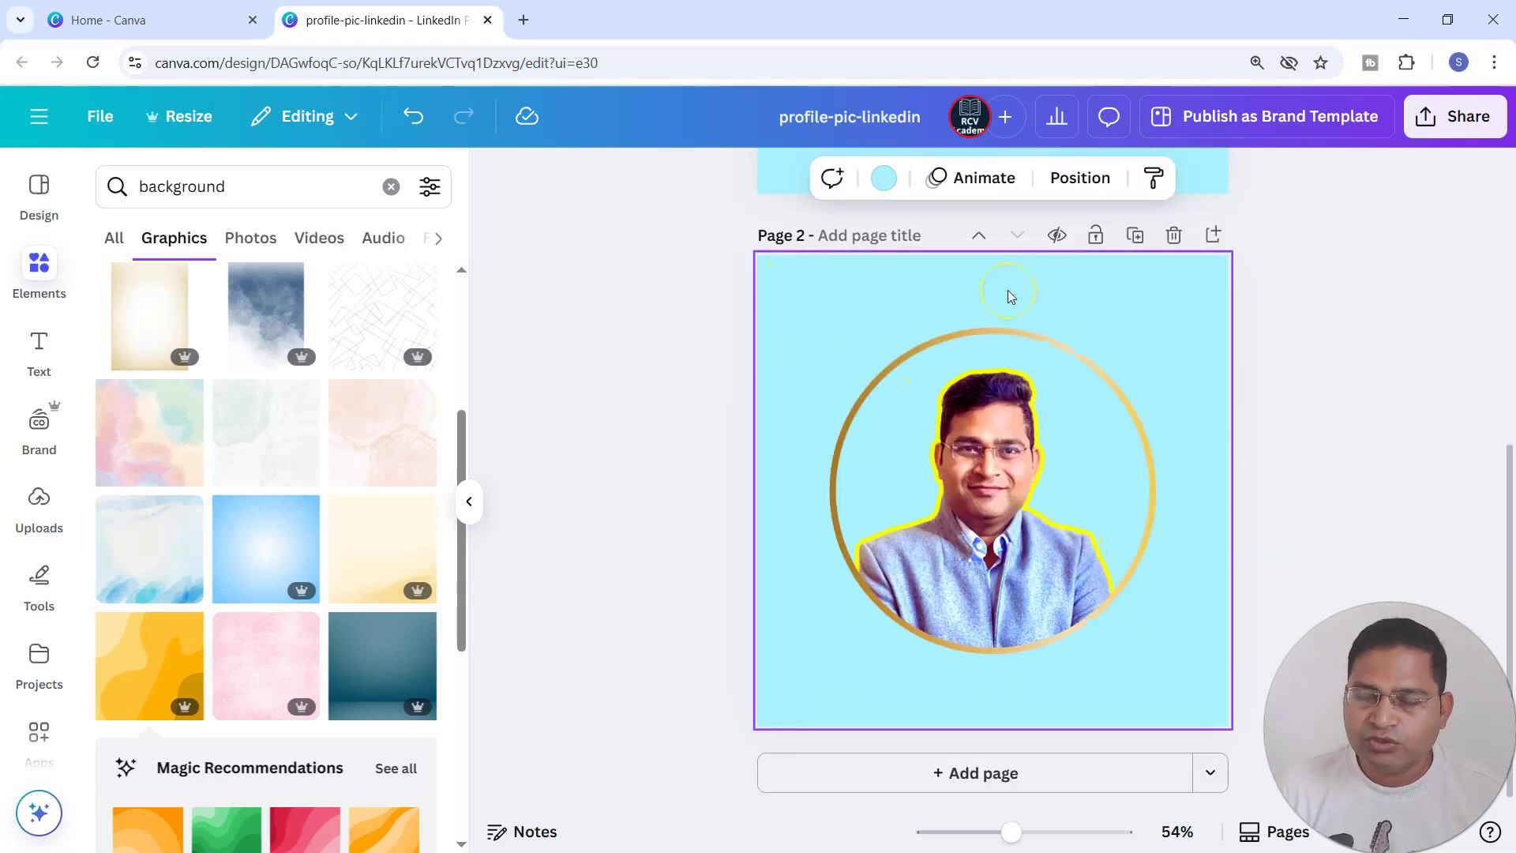
pyautogui.scroll(5, 1027, 332)
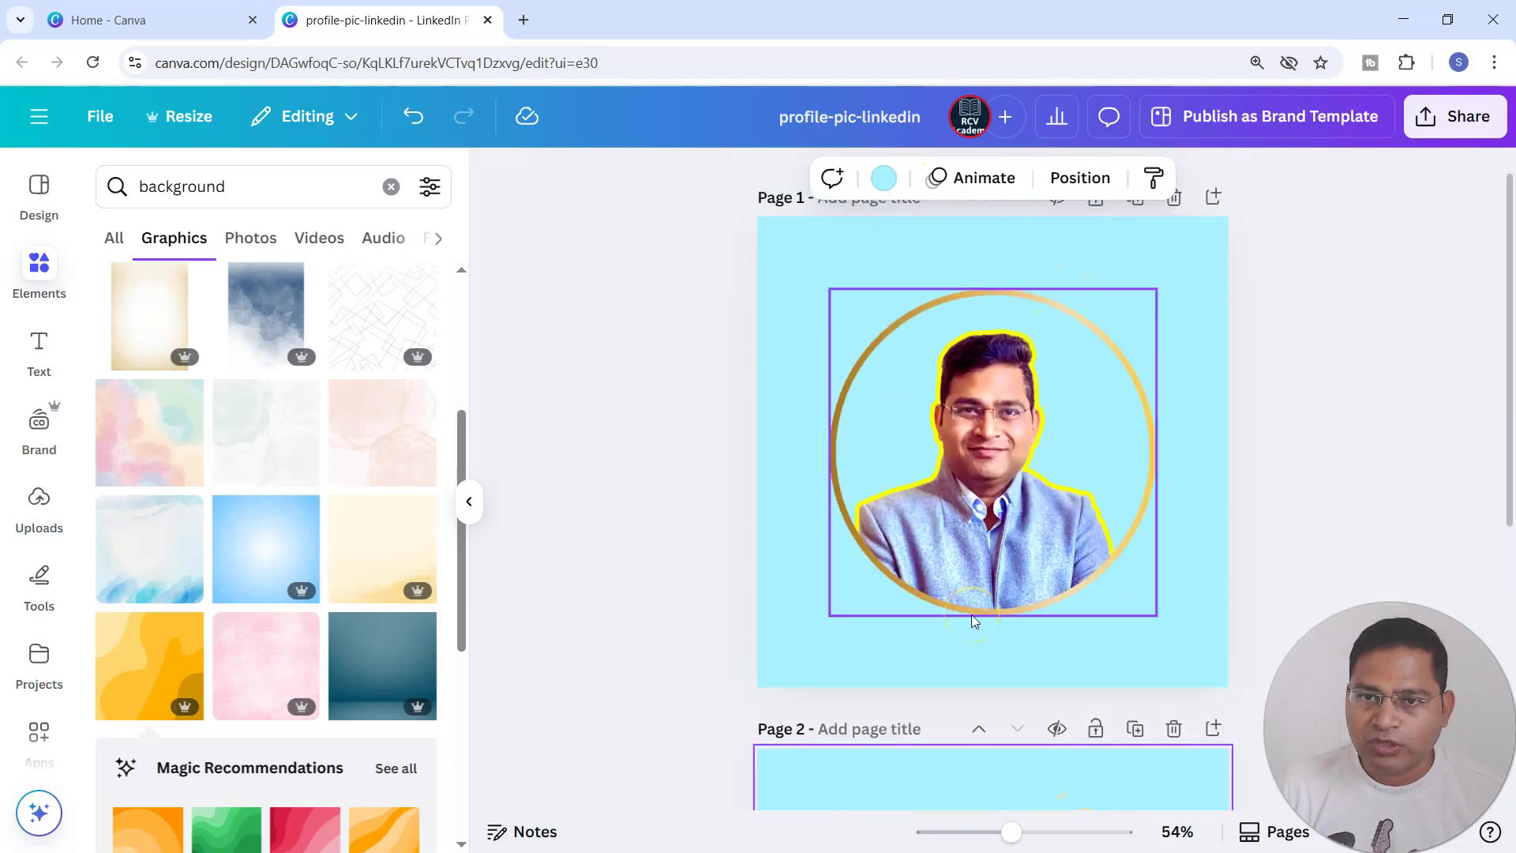
pyautogui.scroll(-5, 964, 666)
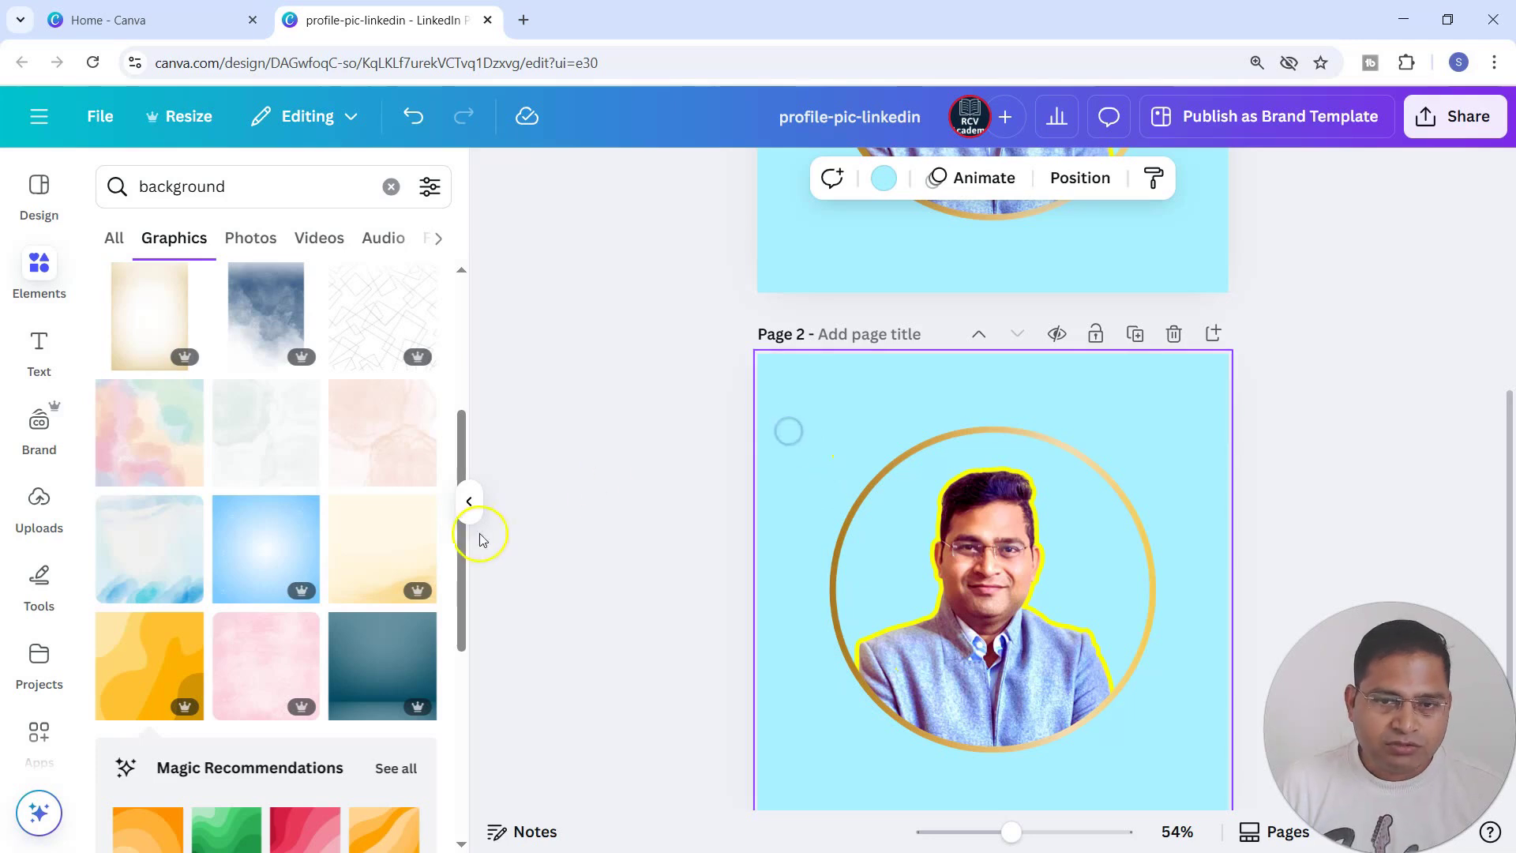
# Add the orange wavy background graphic to page 2 and enlarge it to cover the whole page.
pyautogui.click(135, 662)
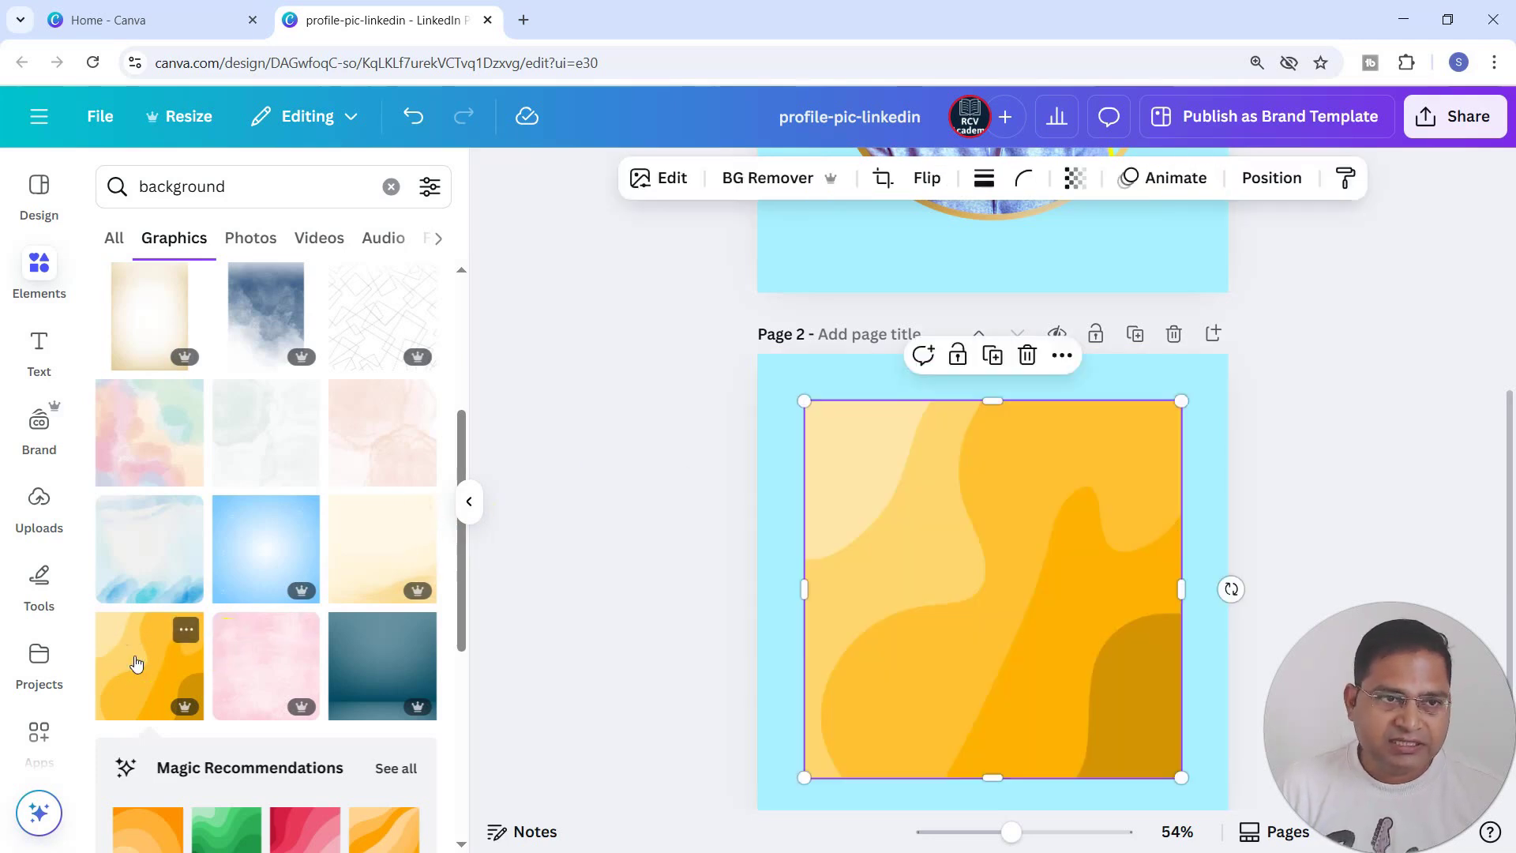
pyautogui.moveTo(869, 501); pyautogui.dragTo(830, 444)
pyautogui.moveTo(1135, 731); pyautogui.dragTo(1248, 828)
pyautogui.scroll(-1, 1190, 621)
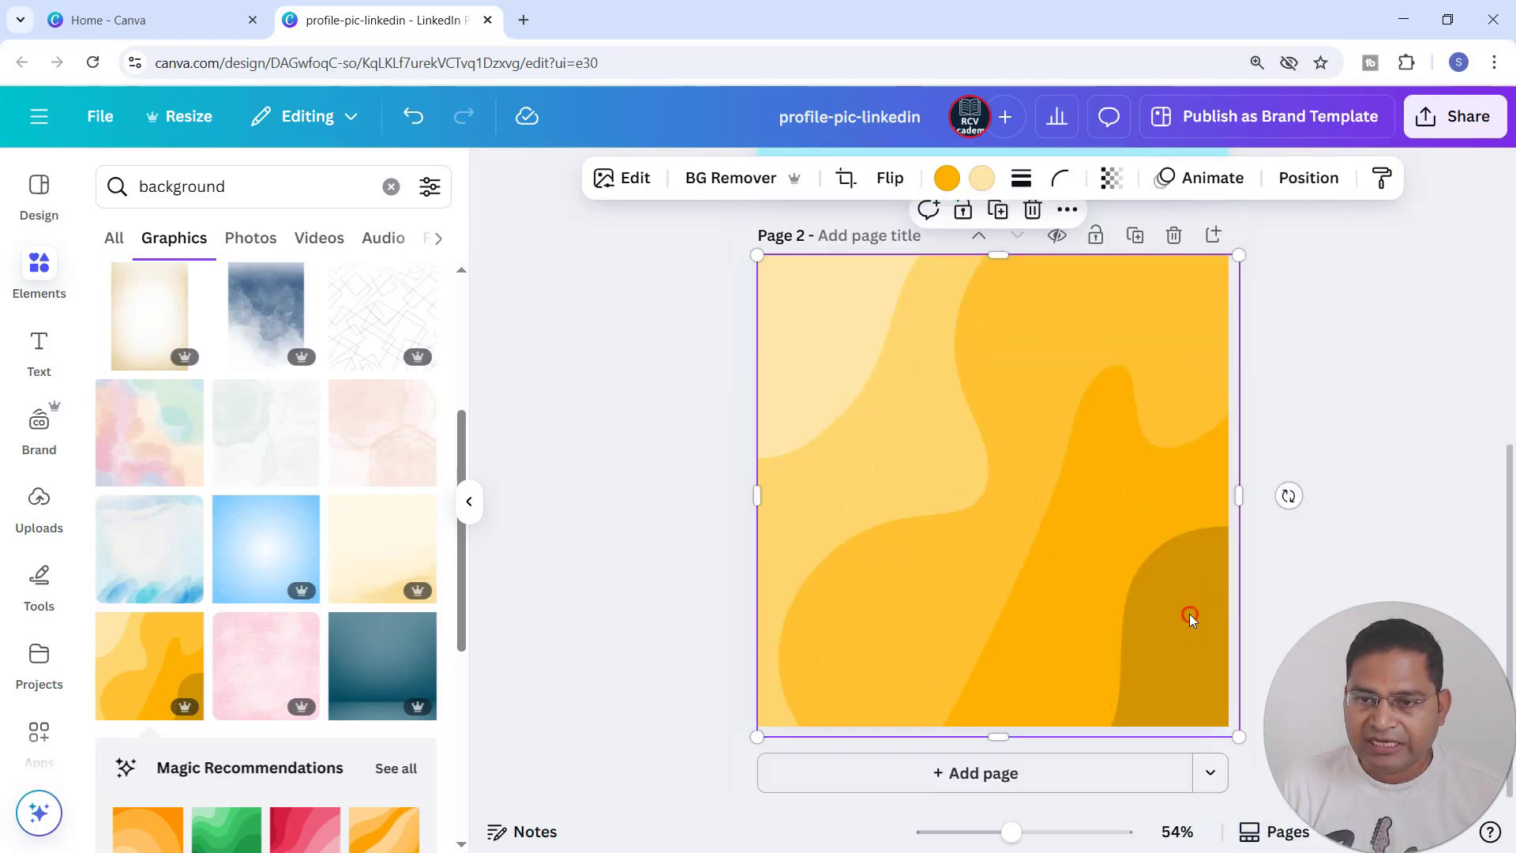
# Show the layers of page 2 and move the framed portrait above the orange wavy graphic.
pyautogui.rightClick(1188, 615)
pyautogui.moveTo(1269, 395)
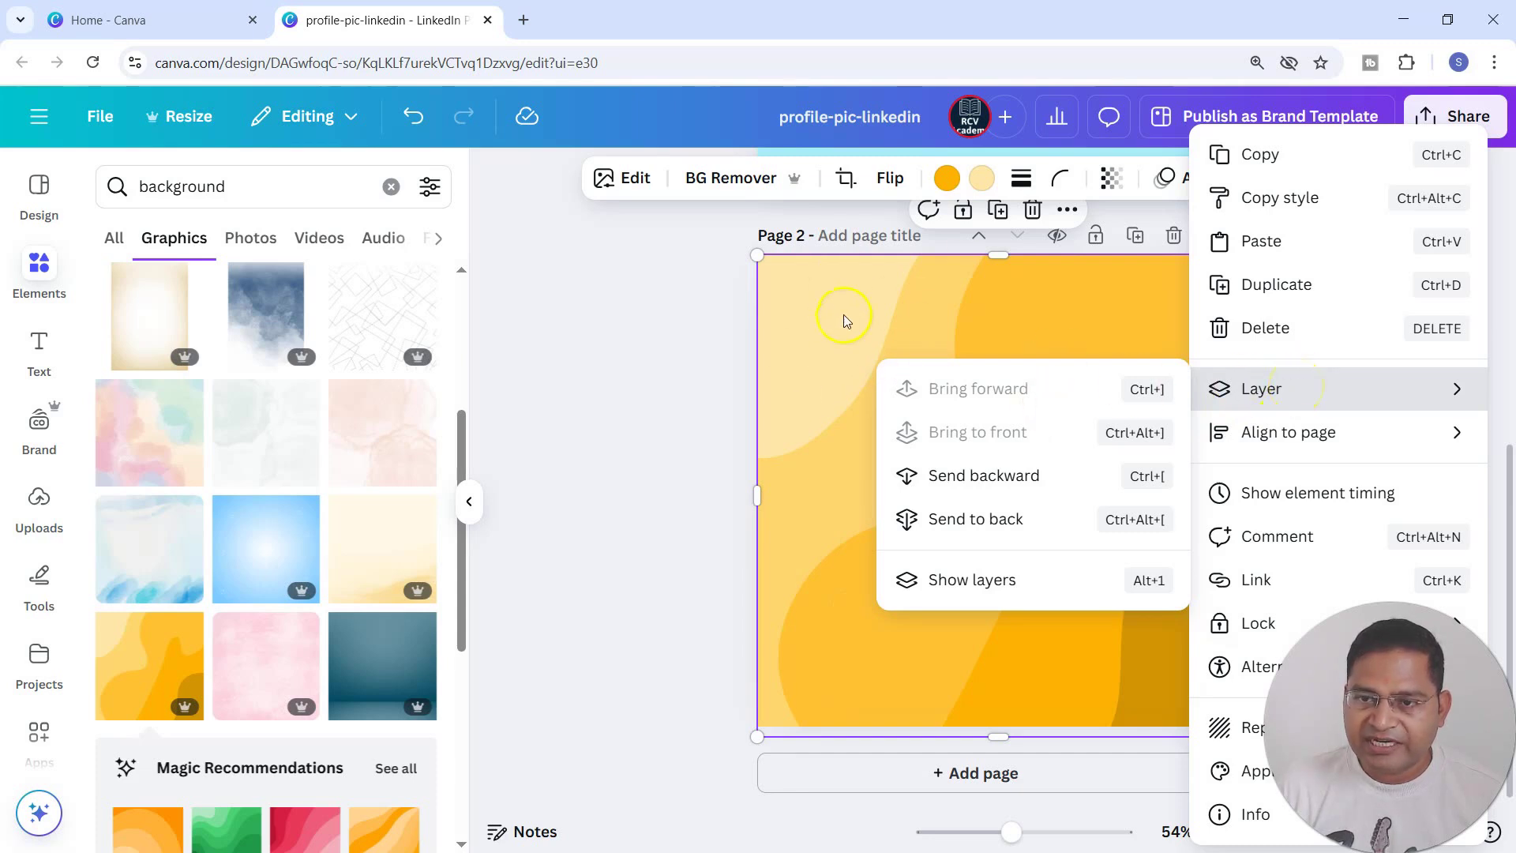
pyautogui.click(999, 593)
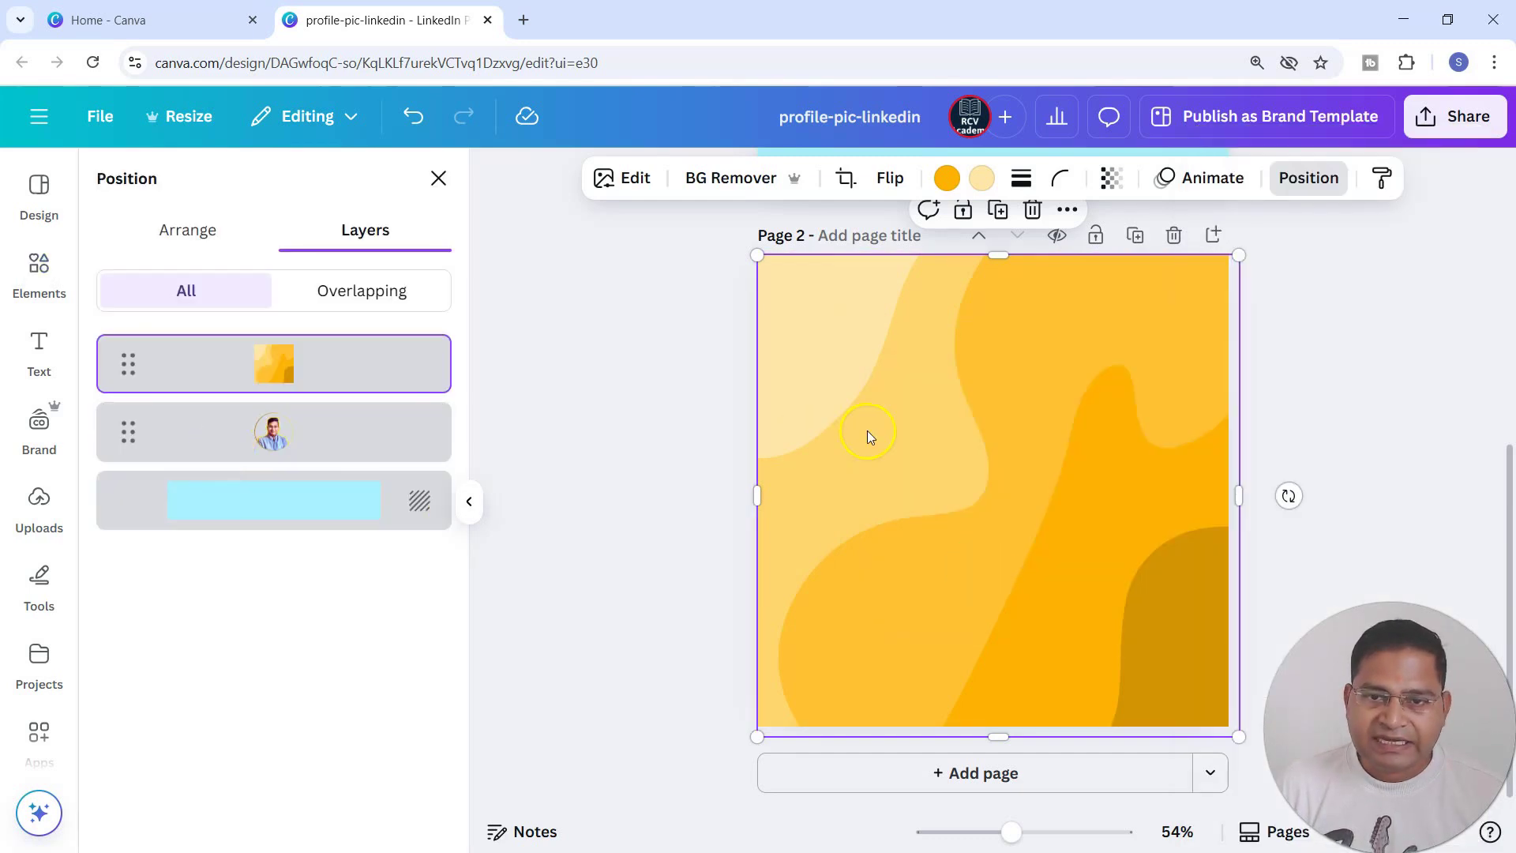
pyautogui.moveTo(128, 426); pyautogui.dragTo(117, 355)
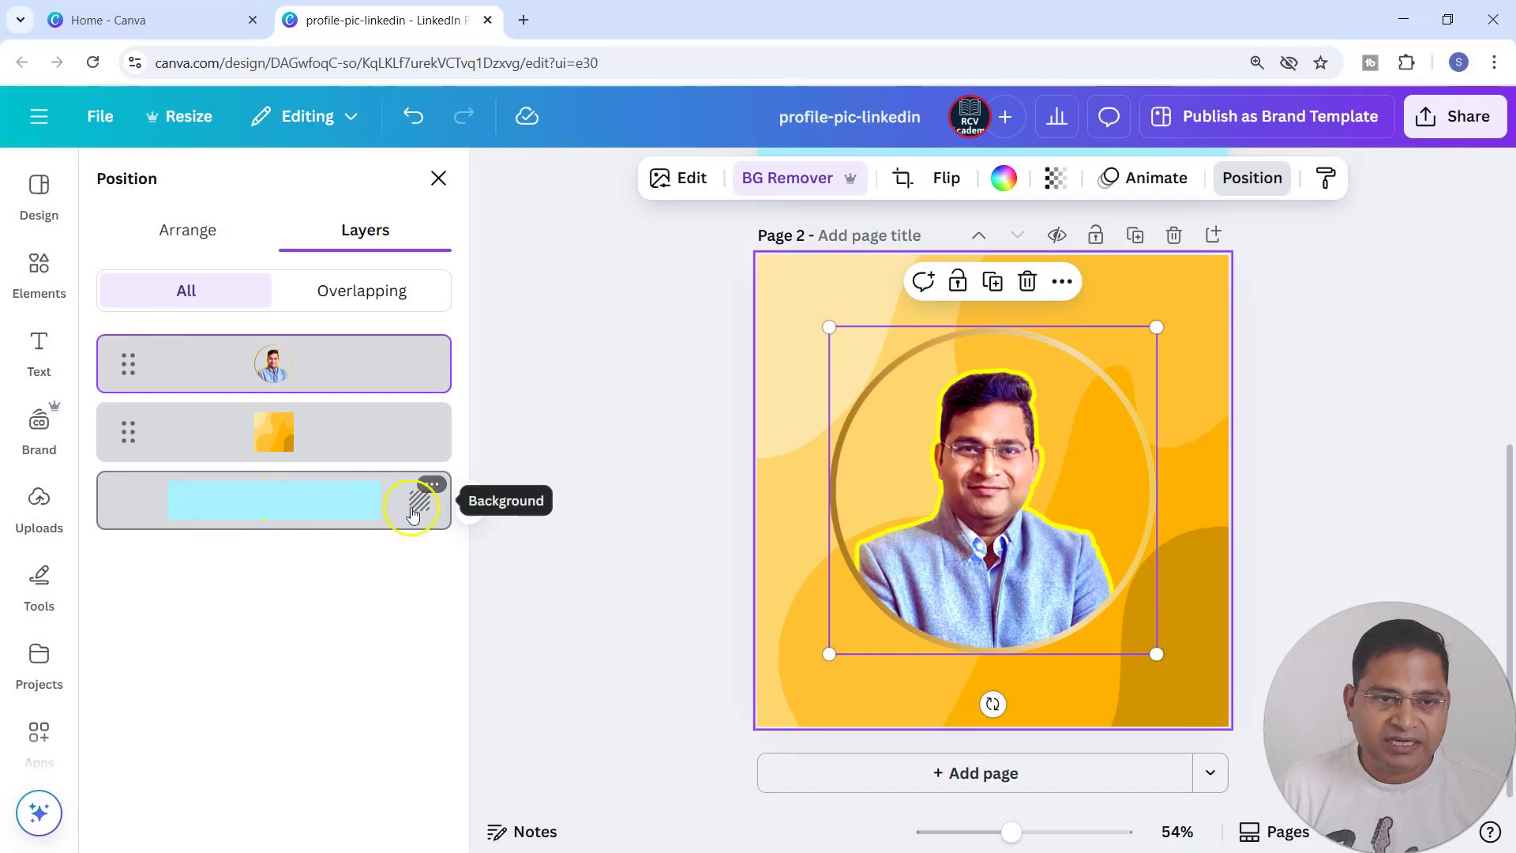
# Delete the light blue page background beneath the orange graphic on page 2.
pyautogui.click(432, 487)
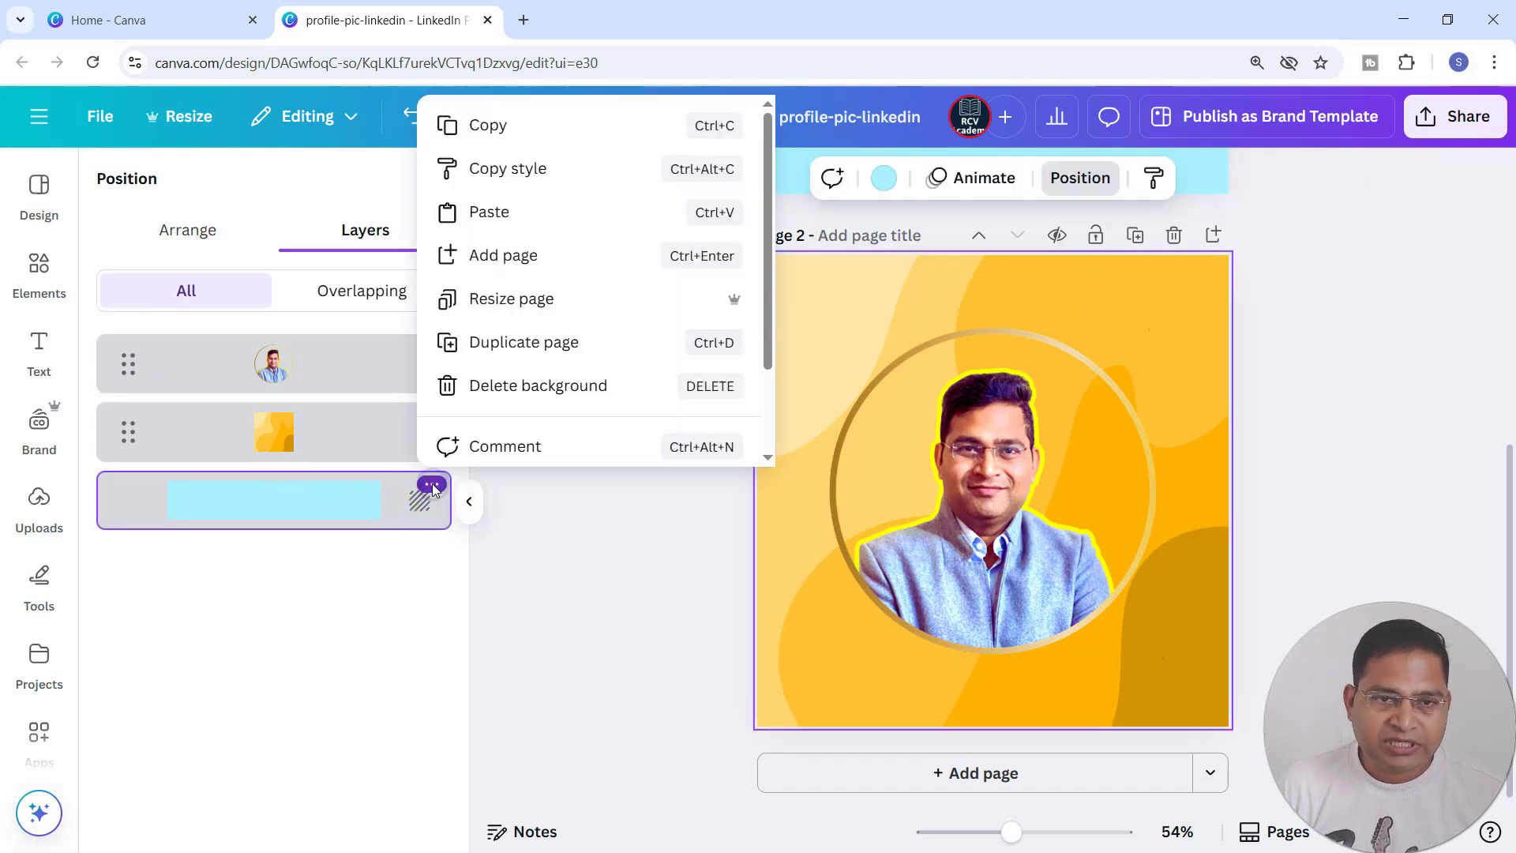
pyautogui.click(529, 388)
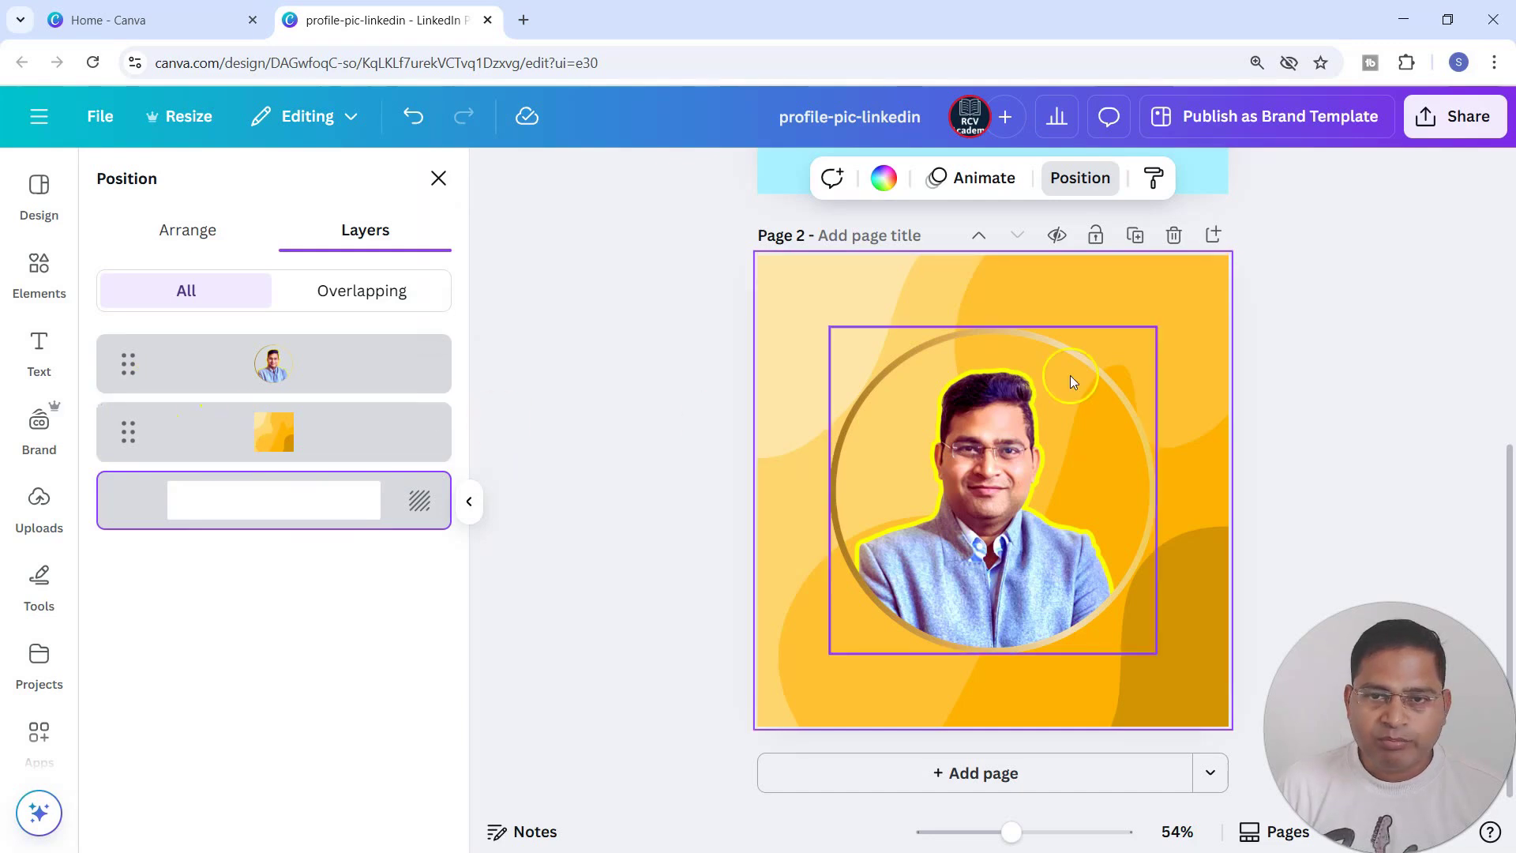
pyautogui.click(1410, 409)
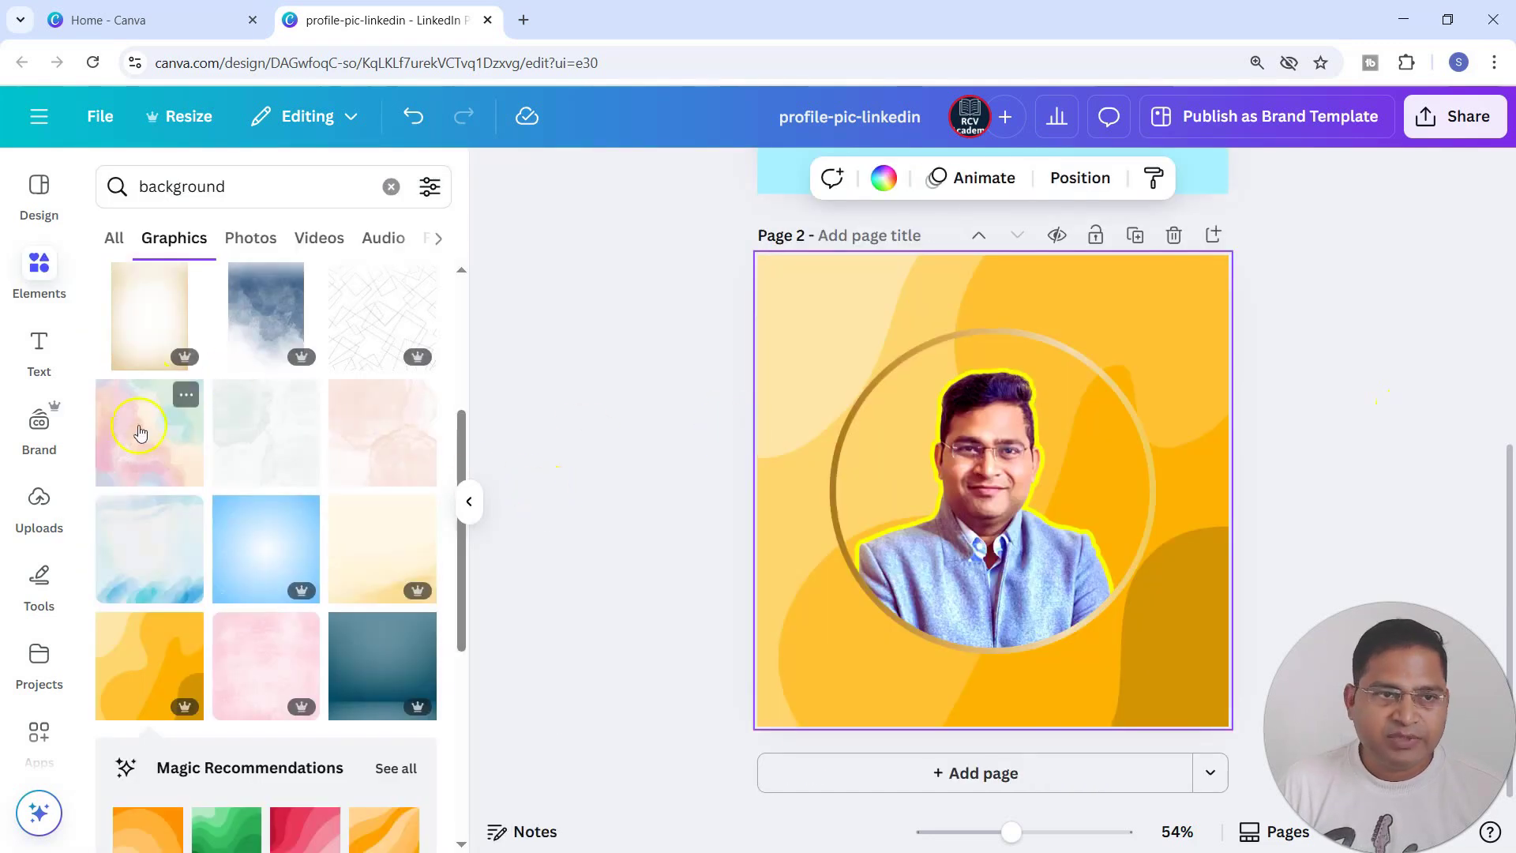
# Look at the photo results for "background" as alternatives to the orange graphic.
pyautogui.click(1083, 493)
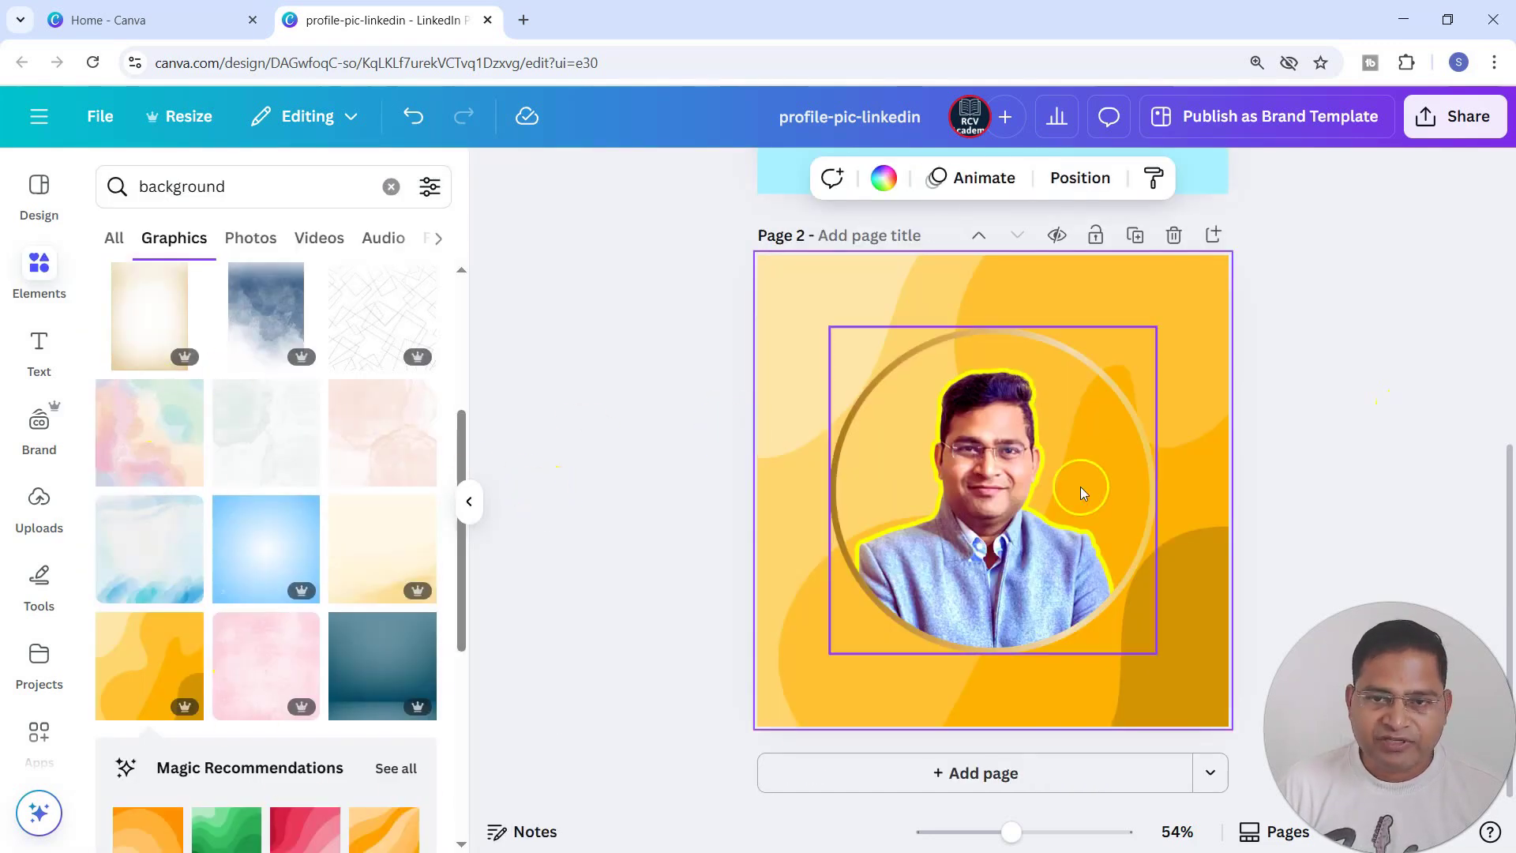
pyautogui.click(1035, 352)
pyautogui.click(797, 302)
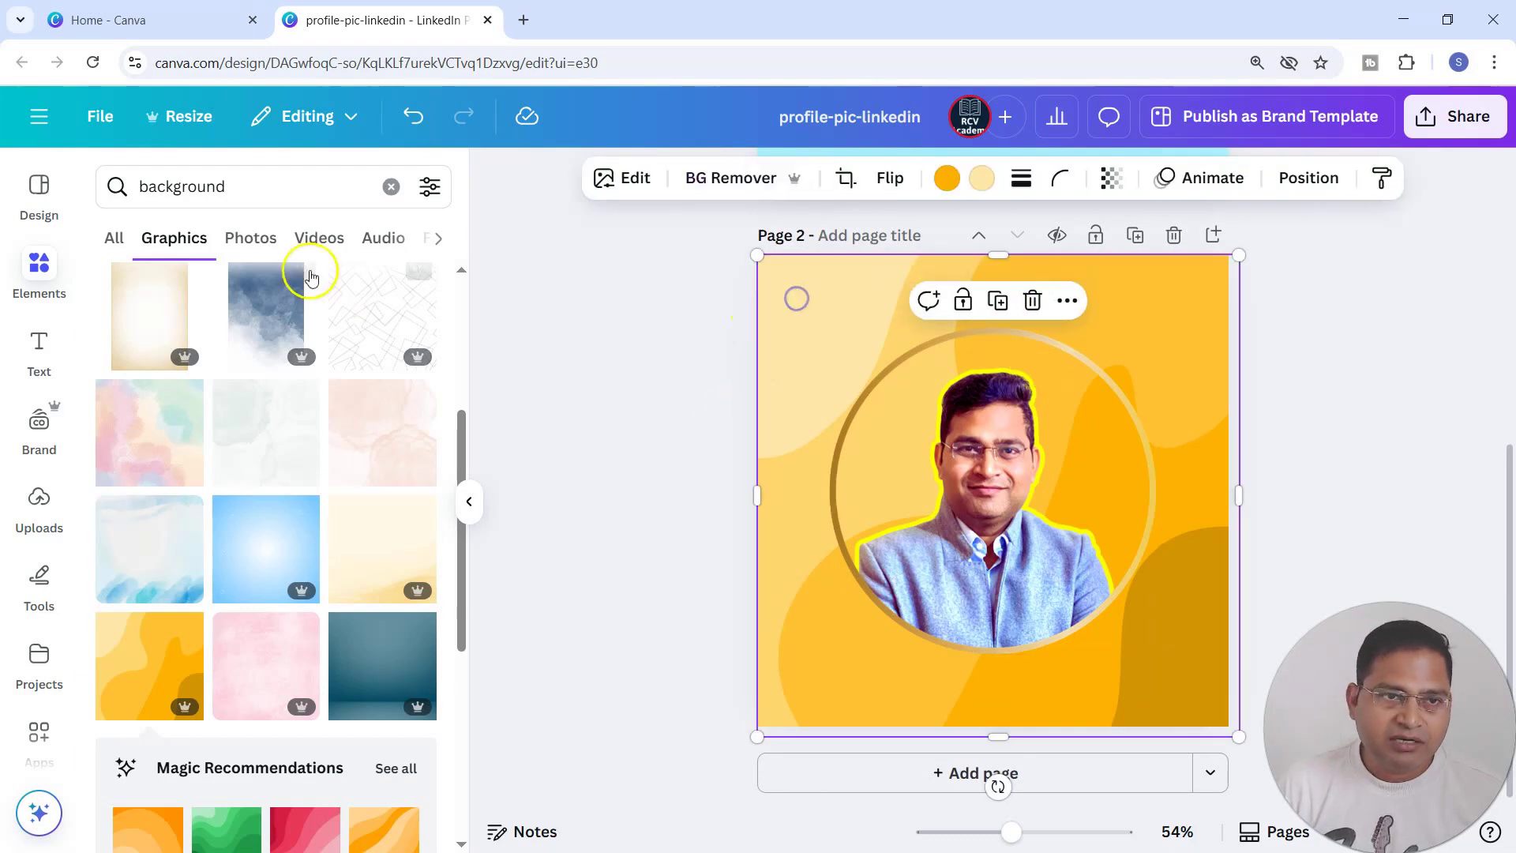
pyautogui.click(250, 238)
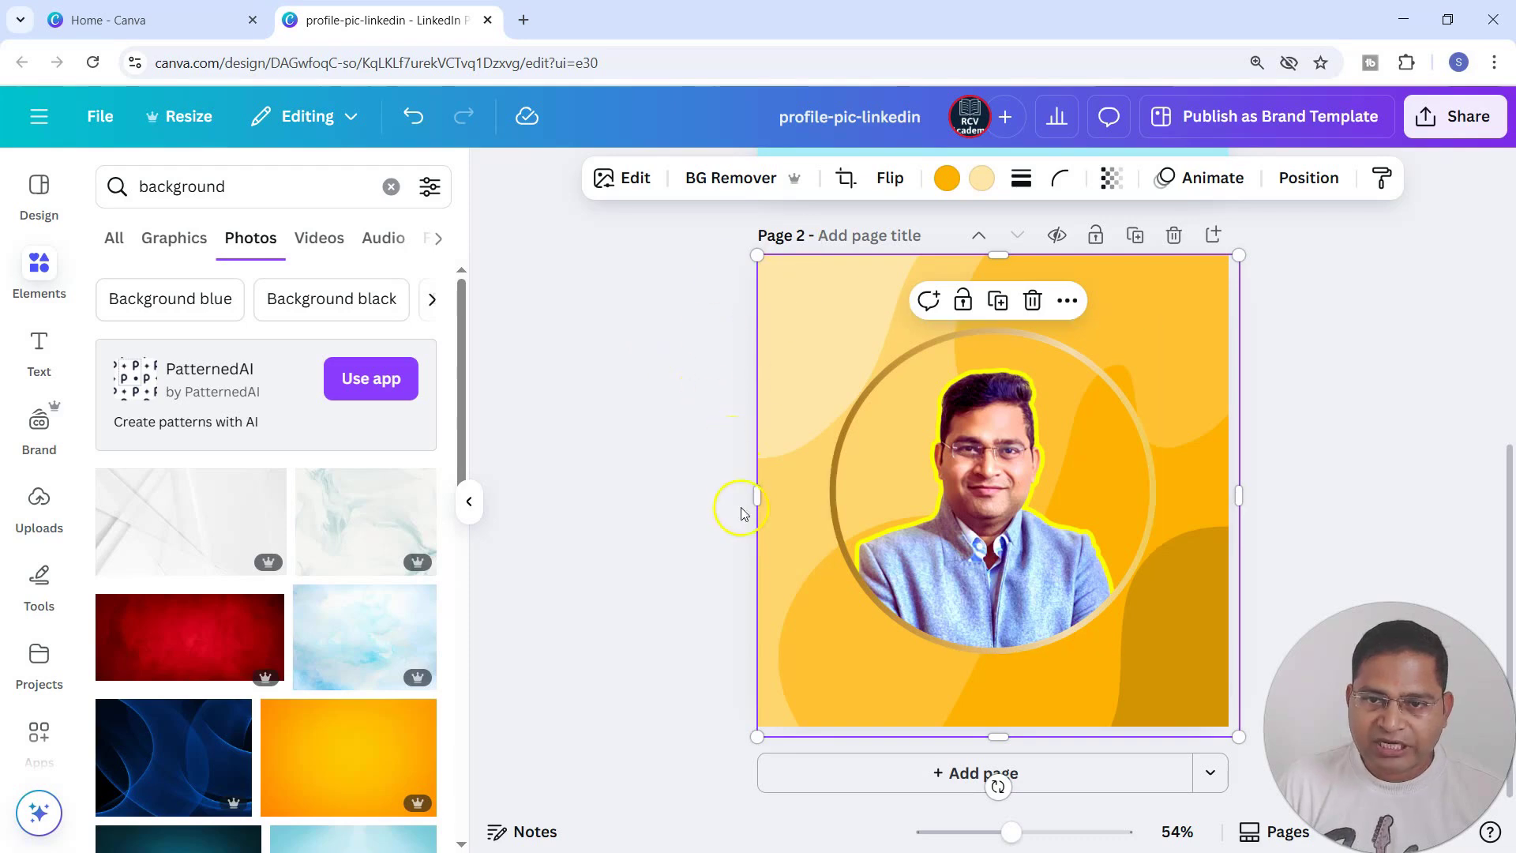
pyautogui.click(1379, 427)
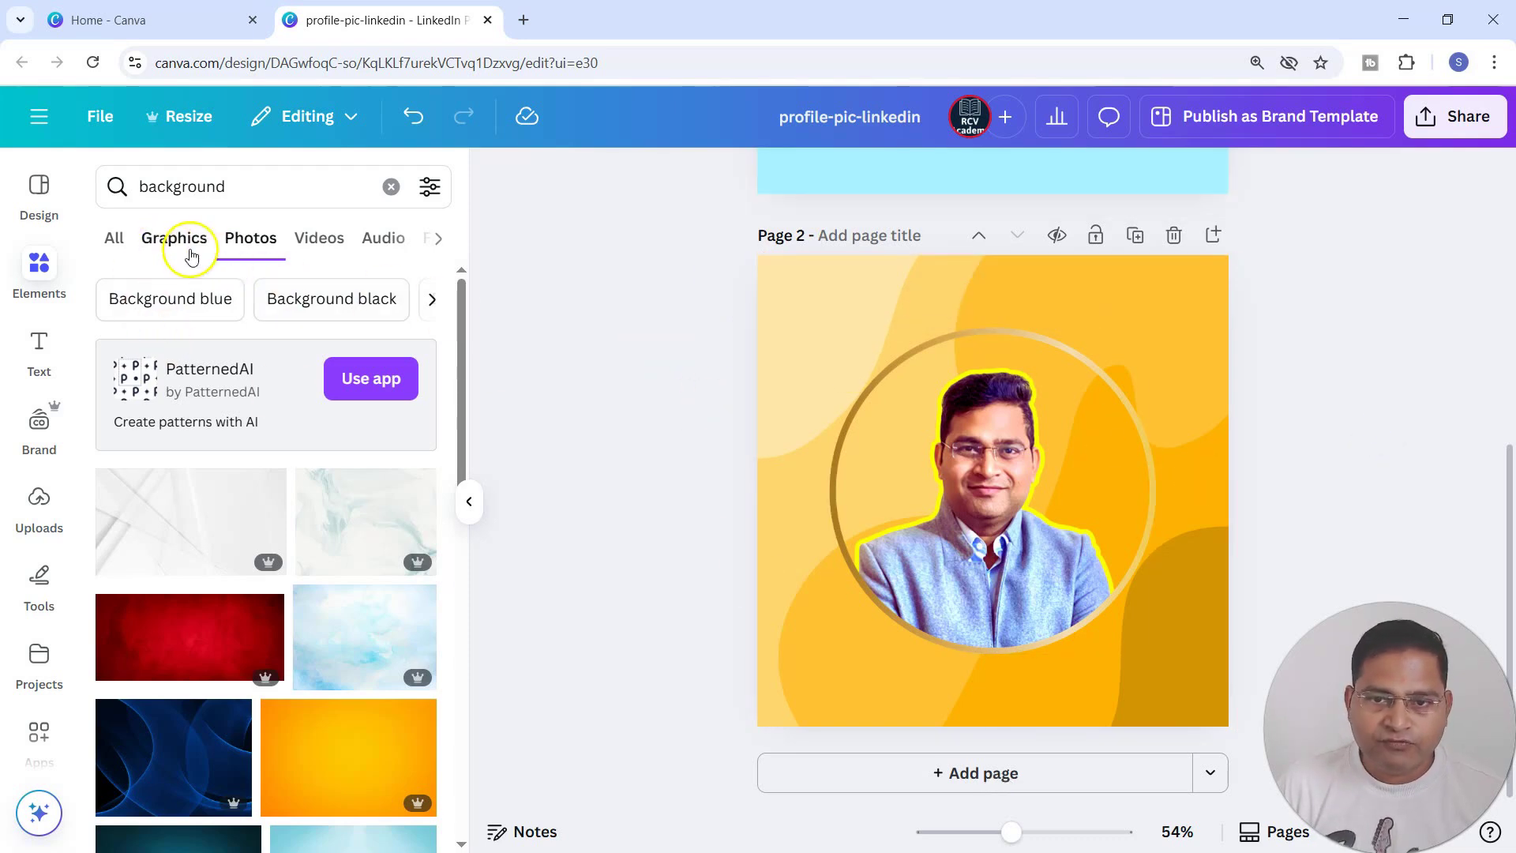
# Enlarge the framed portrait on page 2 and centre it over the orange background.
pyautogui.click(898, 416)
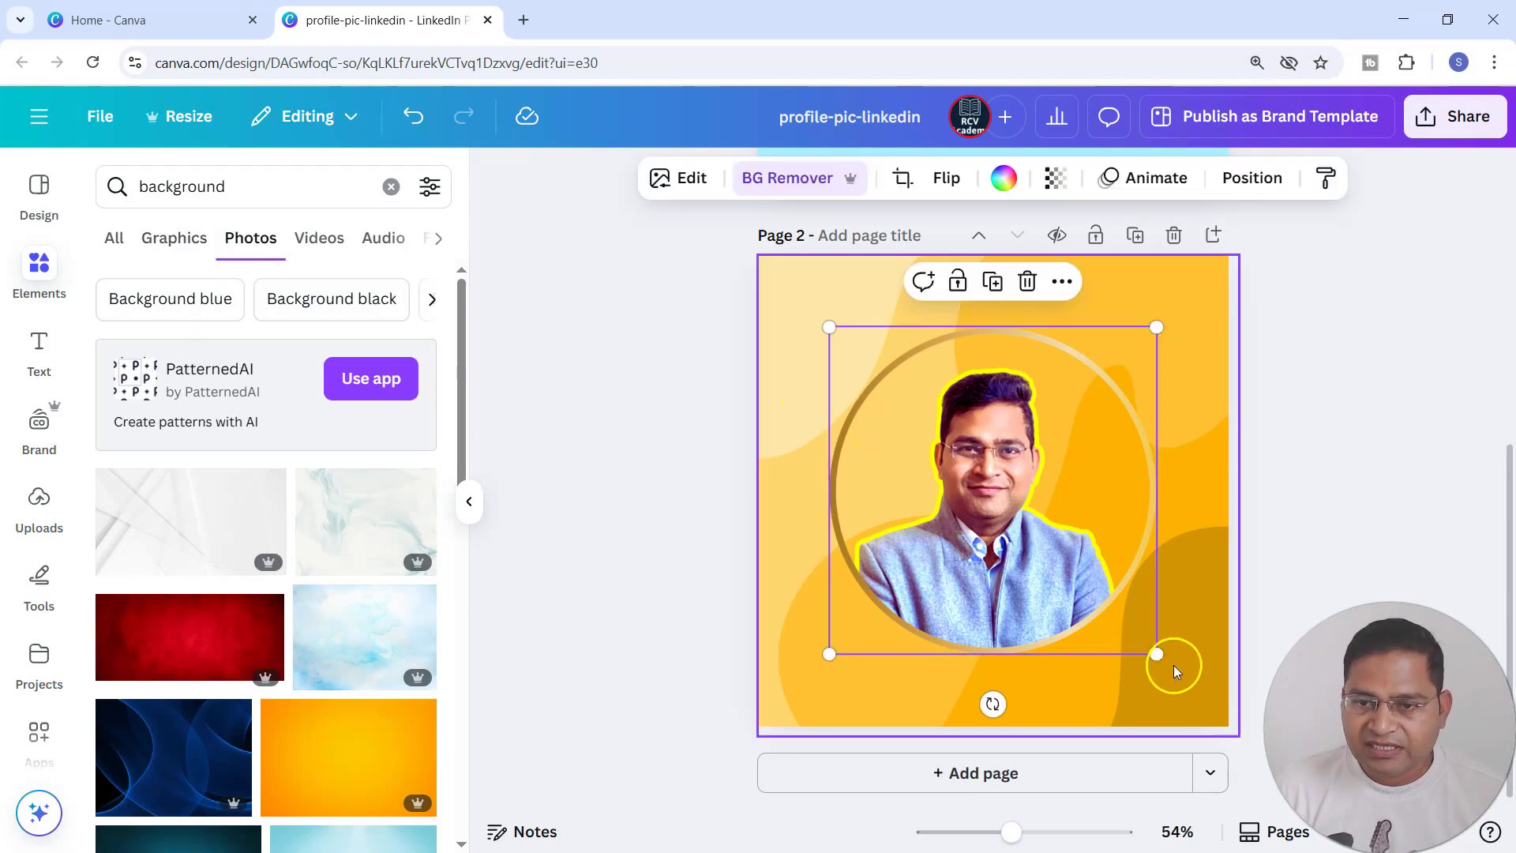
pyautogui.moveTo(1156, 654); pyautogui.dragTo(1187, 684)
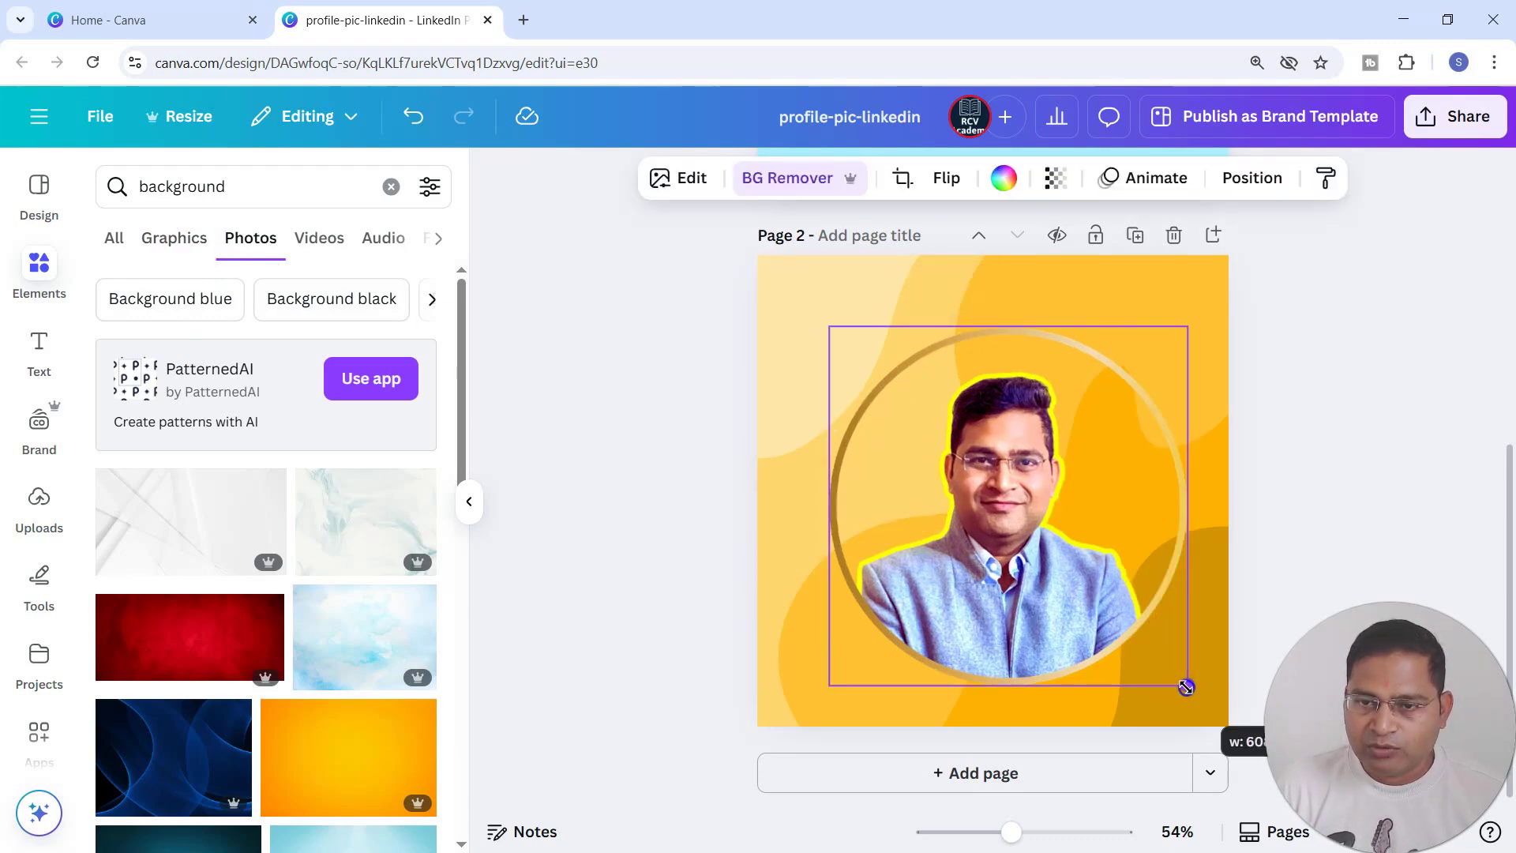
pyautogui.moveTo(829, 328); pyautogui.dragTo(798, 297)
pyautogui.moveTo(1062, 487); pyautogui.dragTo(1069, 482)
pyautogui.click(1312, 456)
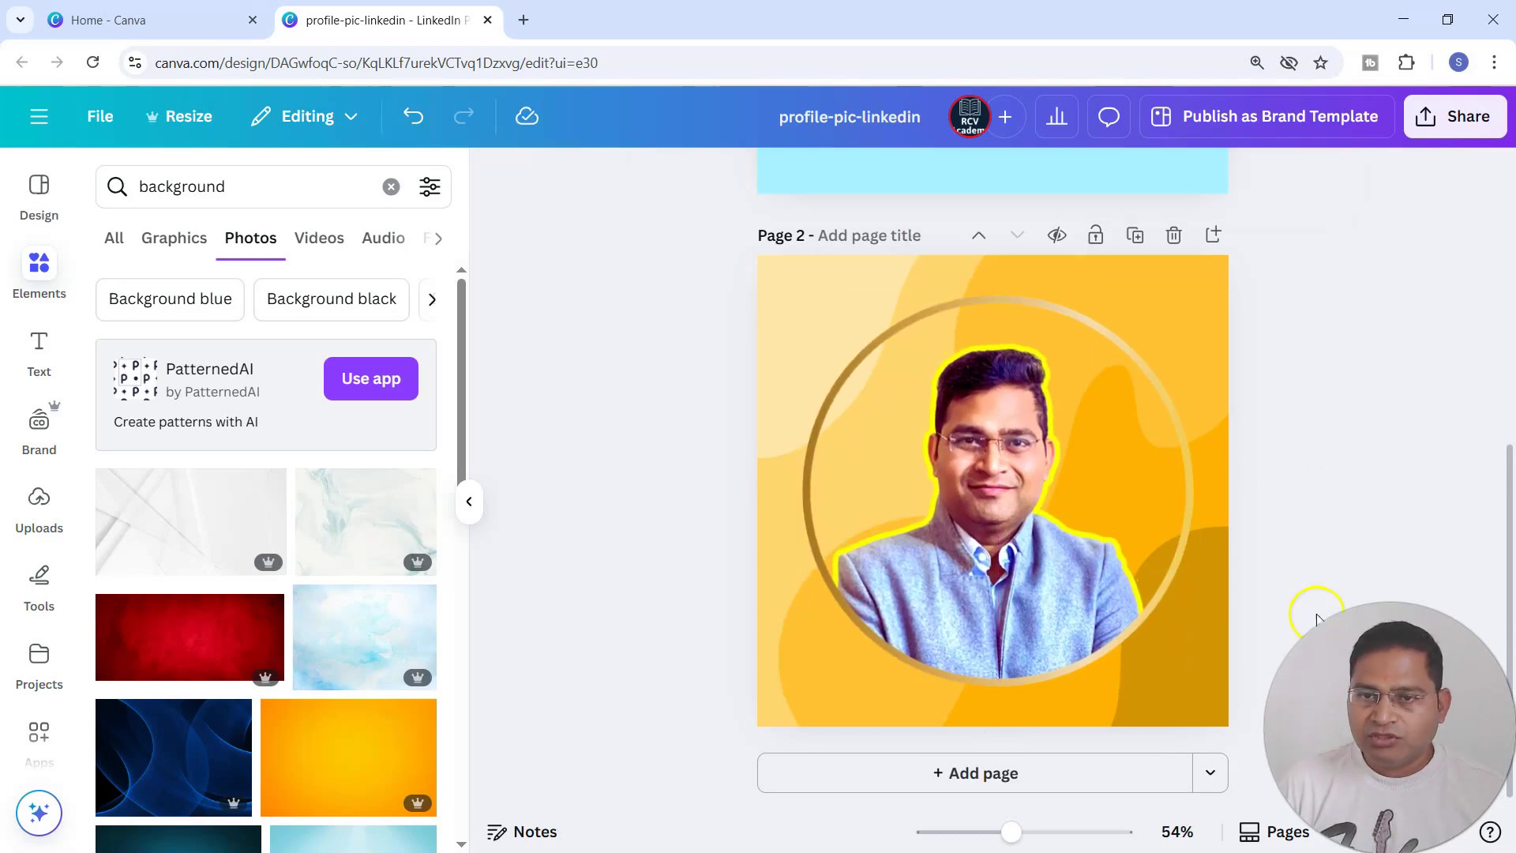
pyautogui.scroll(3, 1269, 619)
pyautogui.scroll(-3, 1116, 643)
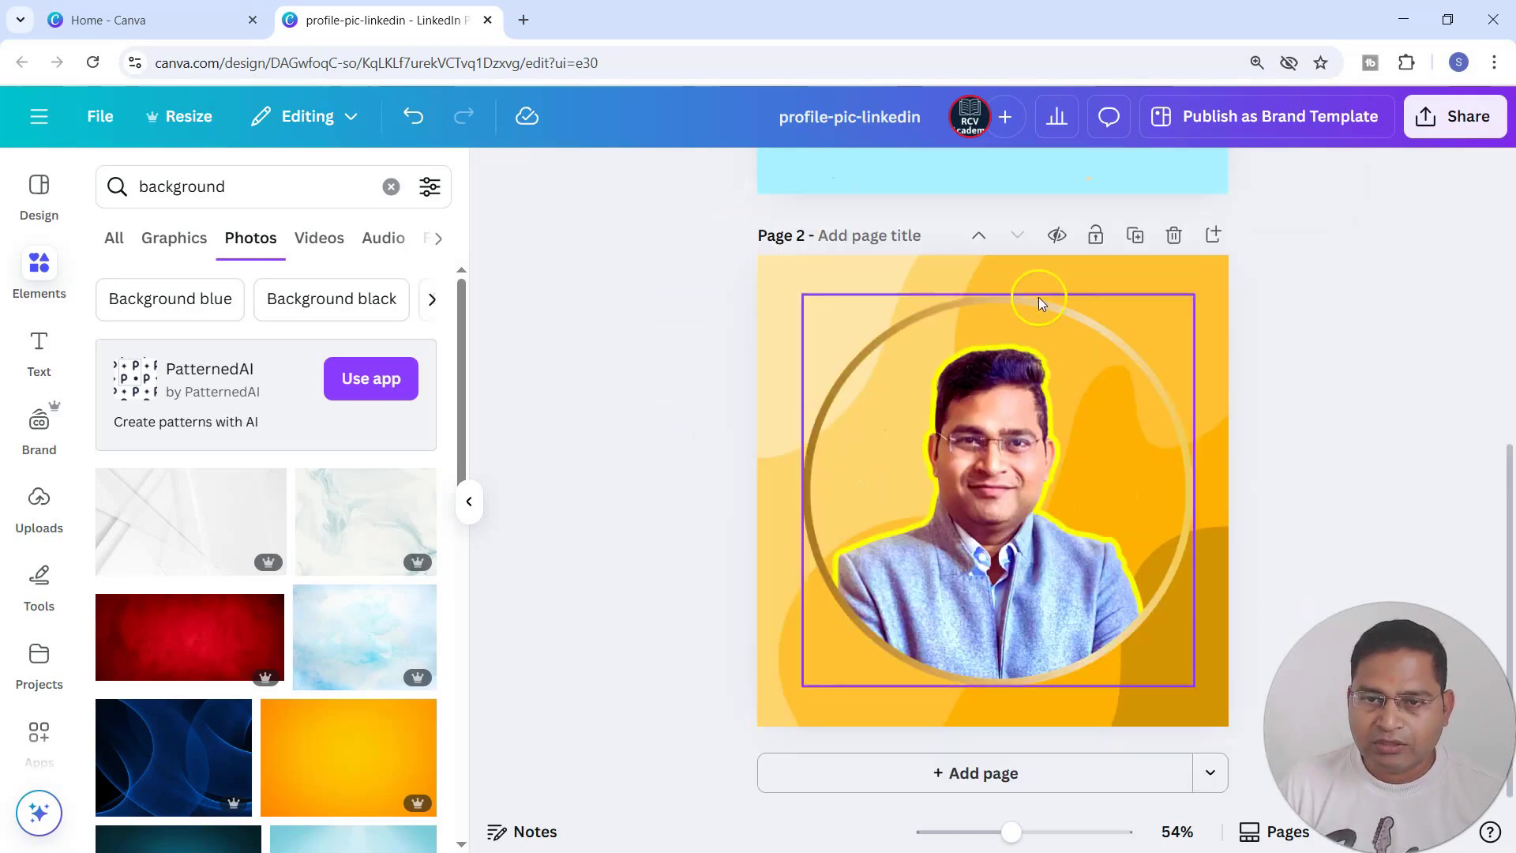